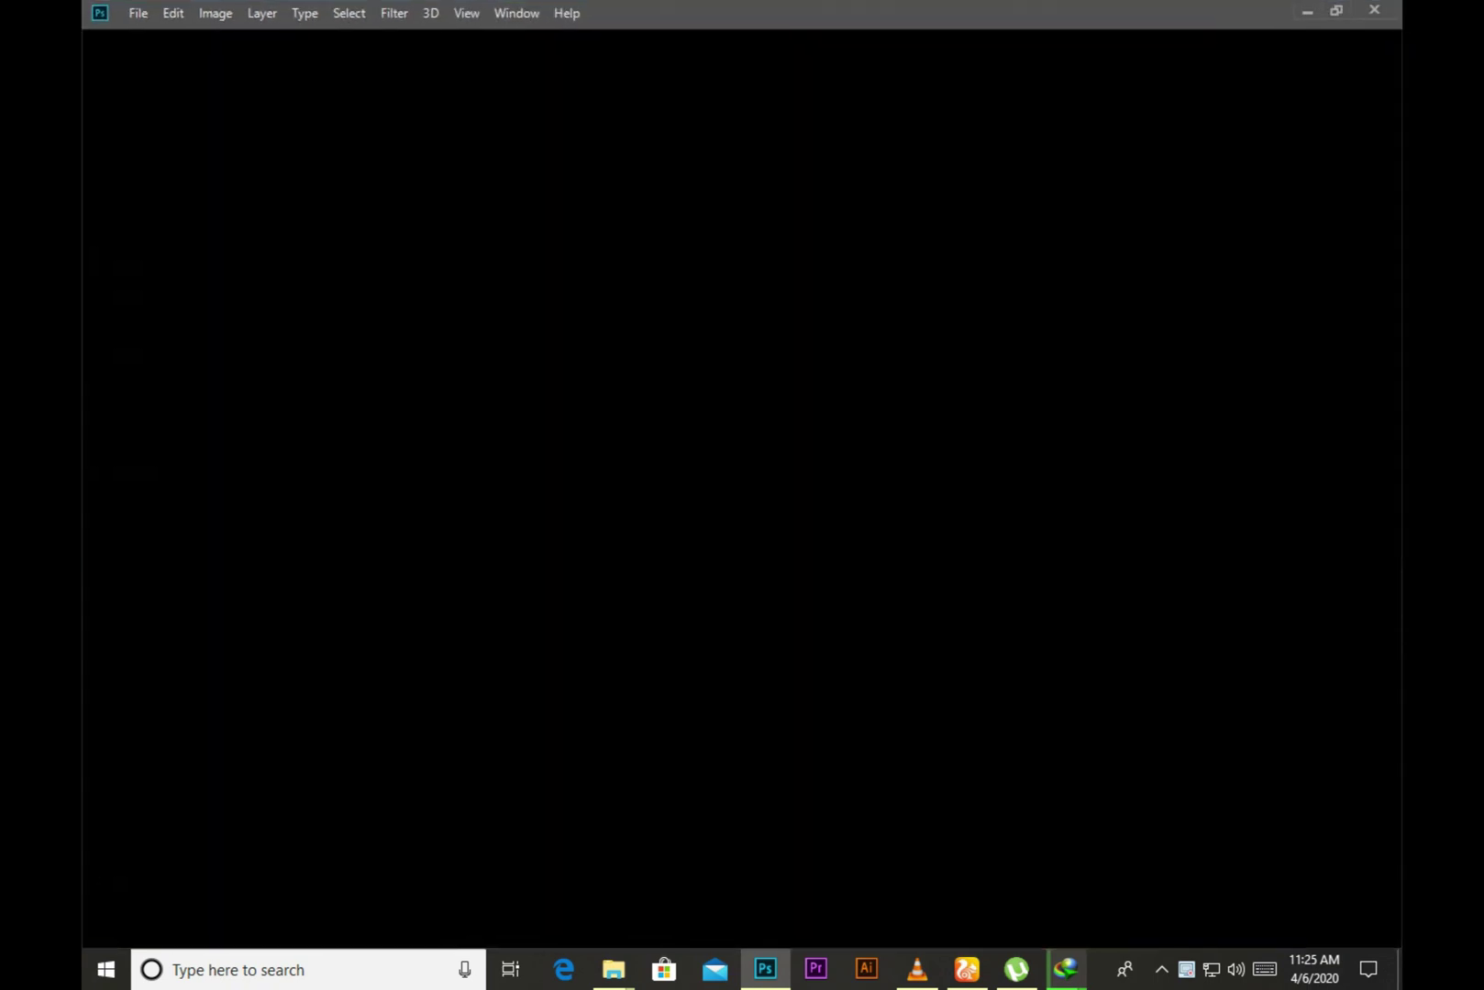
Open woman-wearing-pink-collared-half-sleeved-top-1036623.jpg from Documents as a new document.
key(ctrl+o)
click(441, 211)
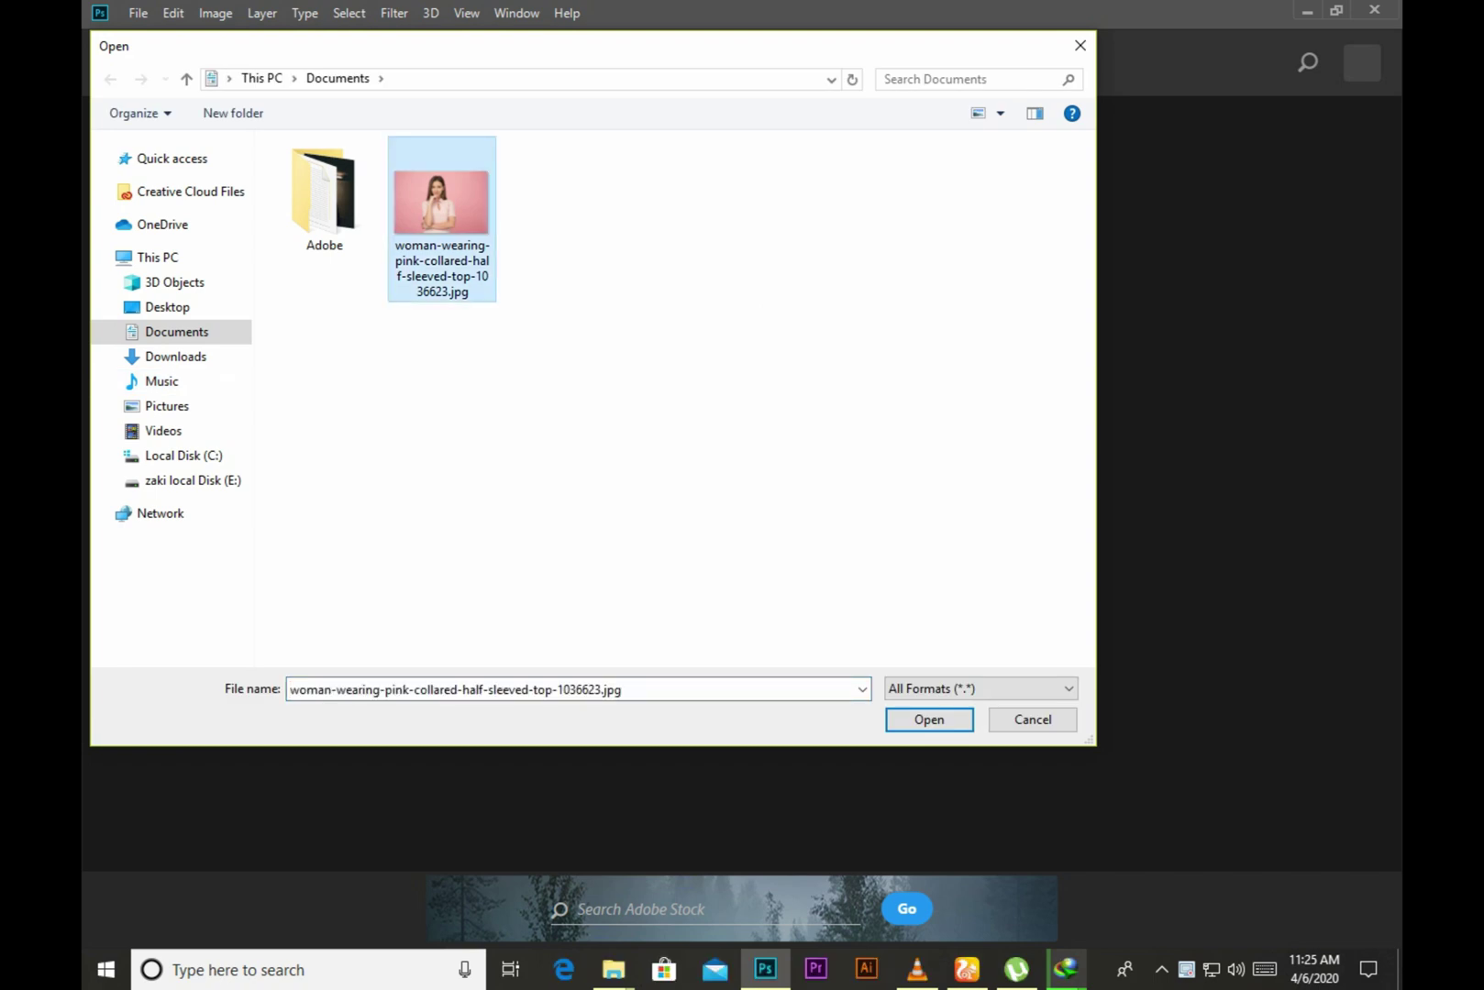
click(929, 719)
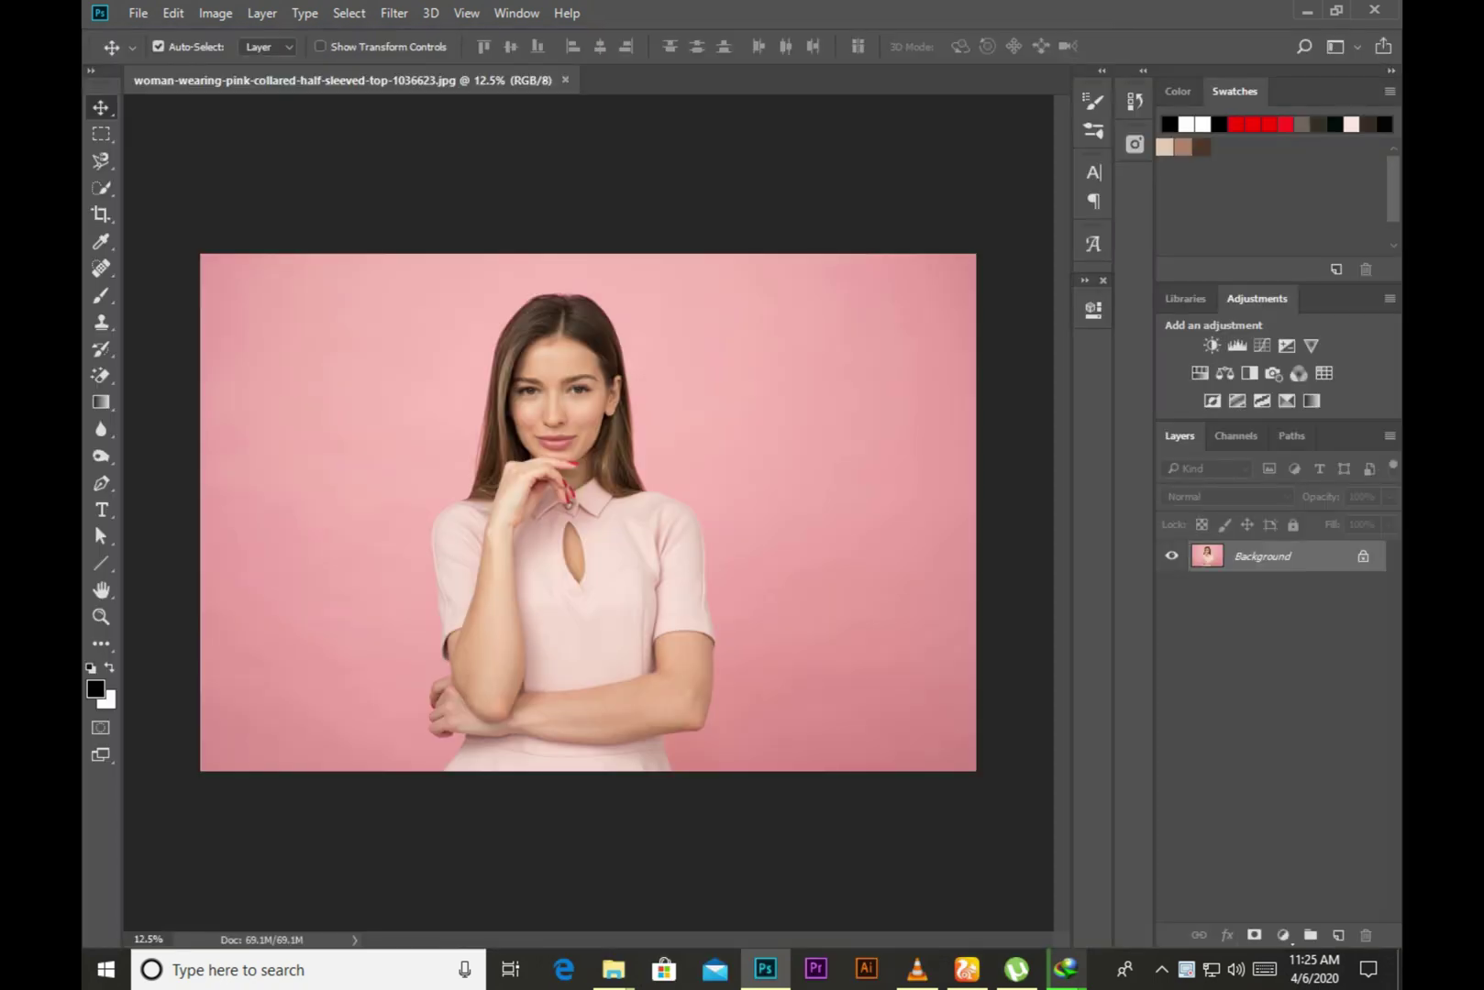
key(alt+i)
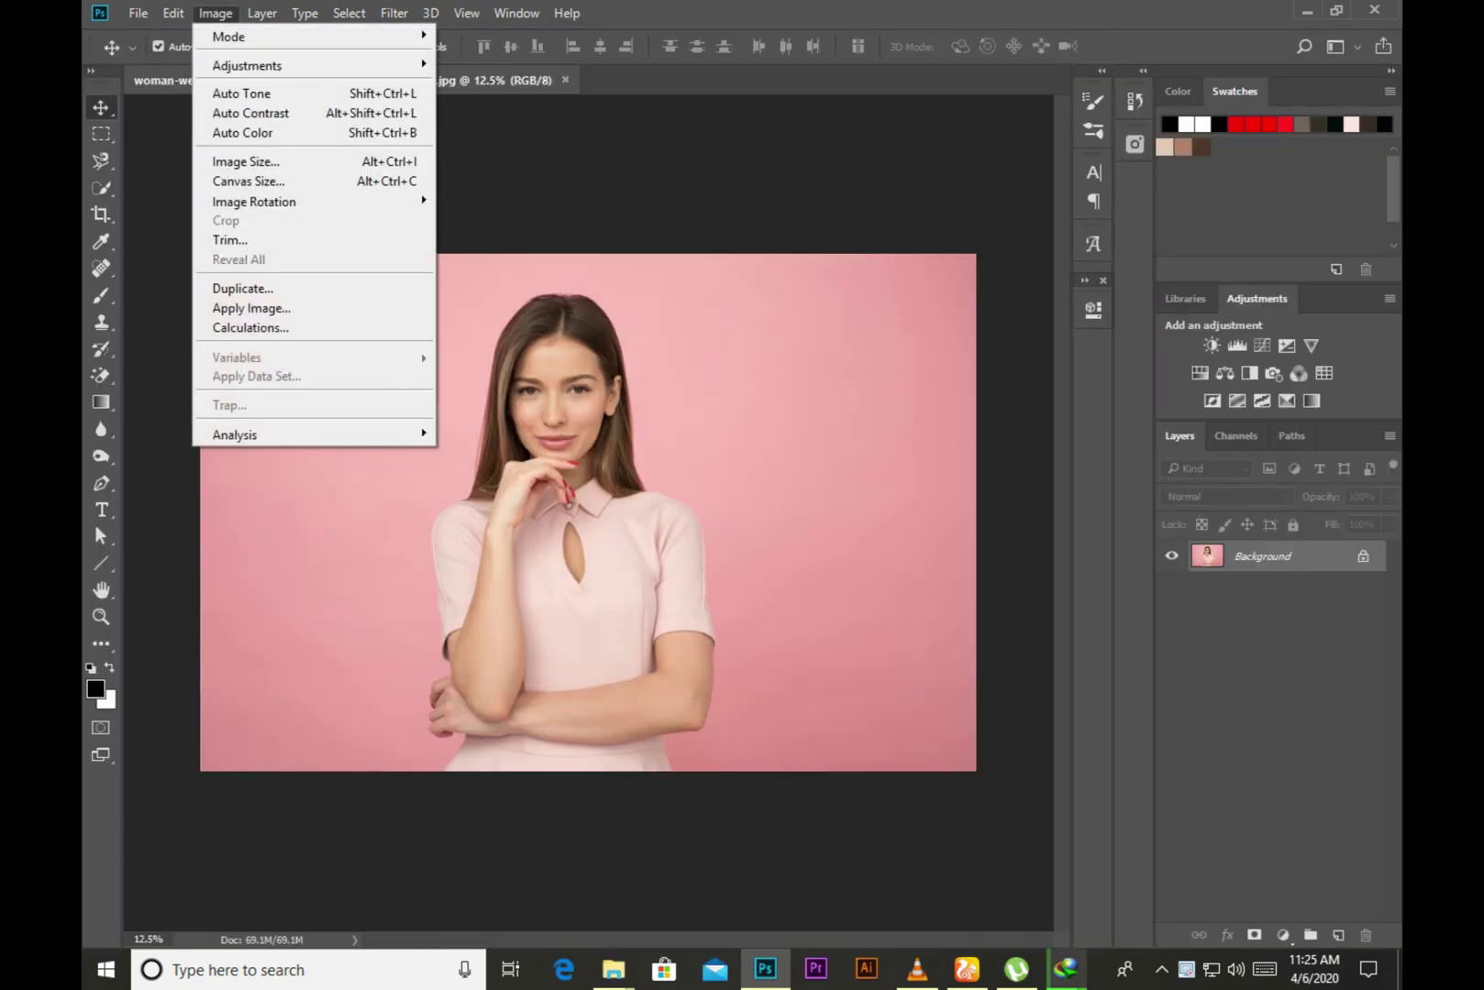
Resize the image to 300 ppi and 2000 px tall (2996 × 2000 px), then fit it on screen.
key(Down)
key(Down)
key(Down)
key(Return)
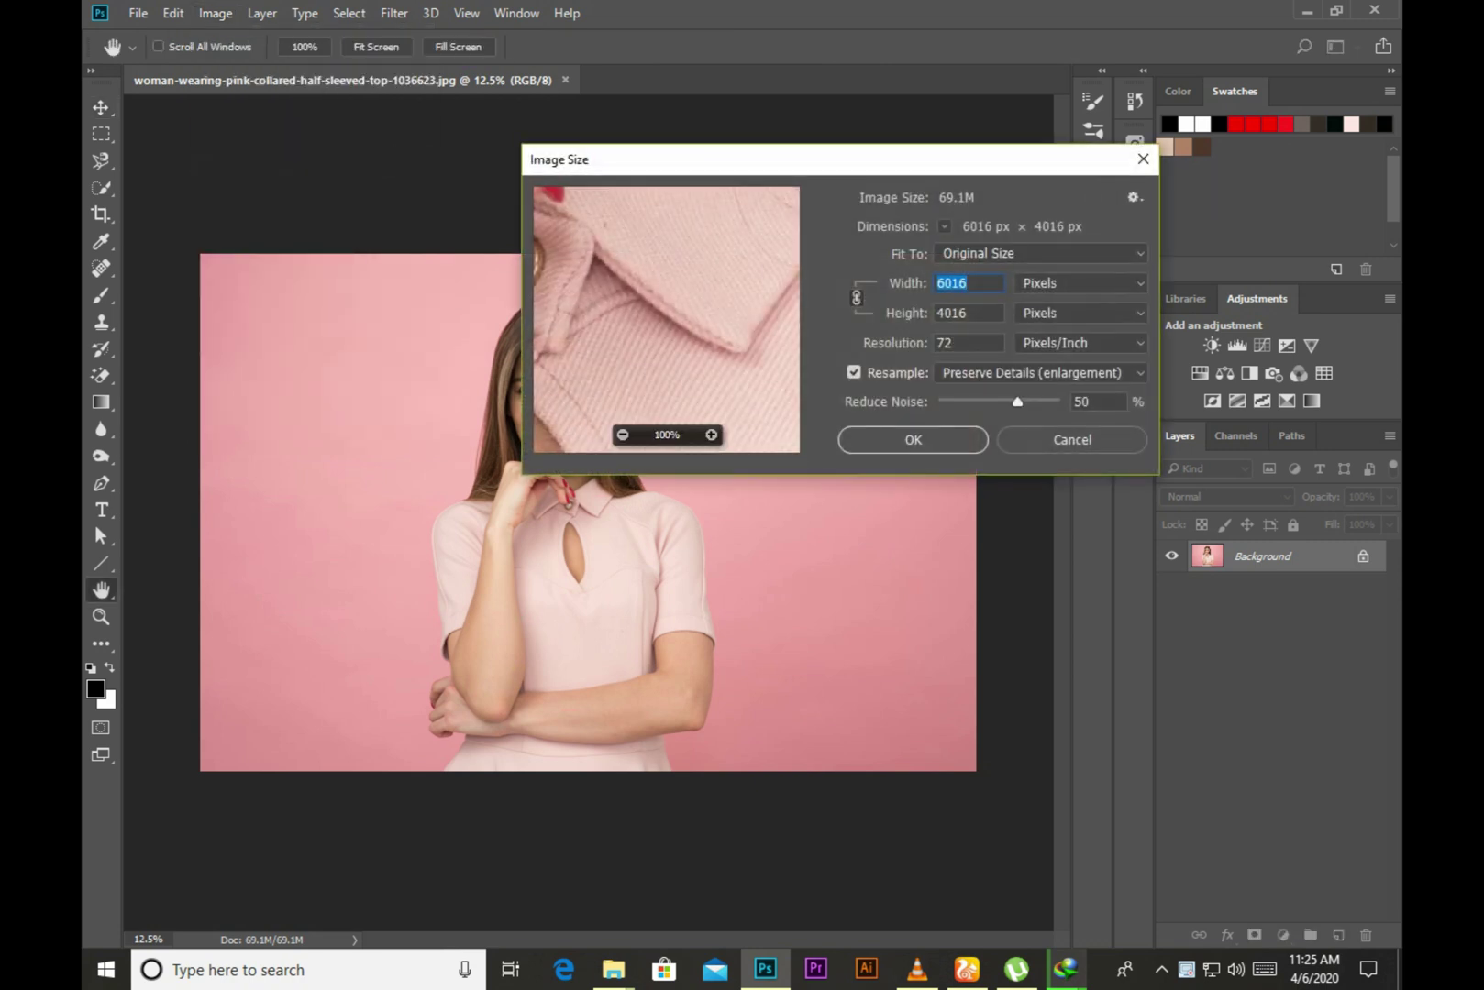
key(Tab)
key(Tab)
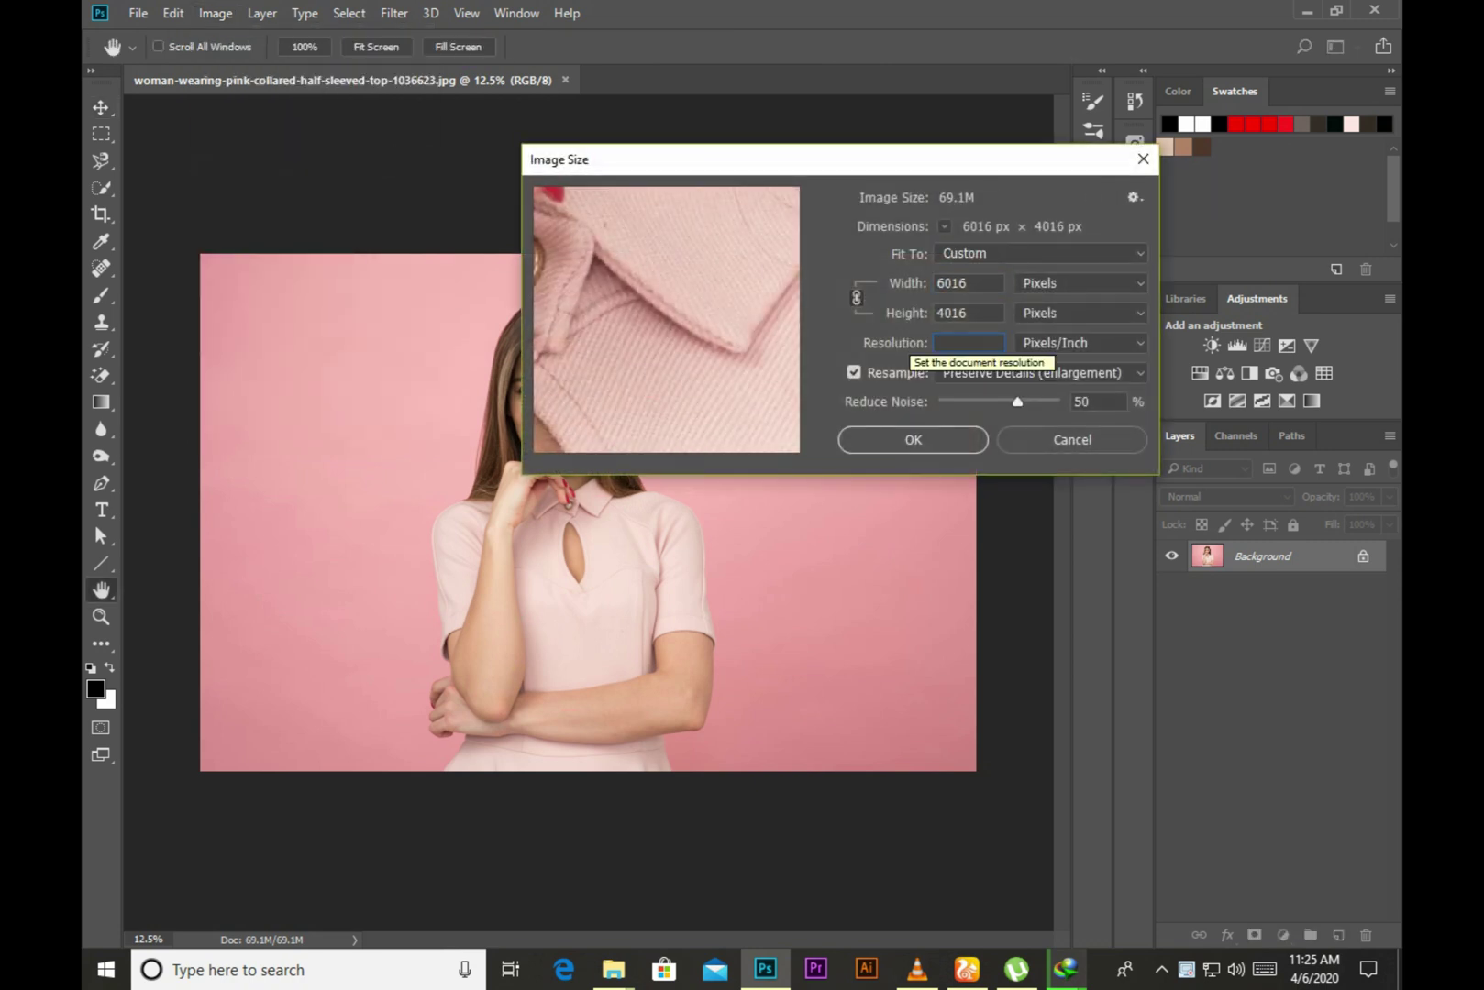
text(300)
double_click(959, 313)
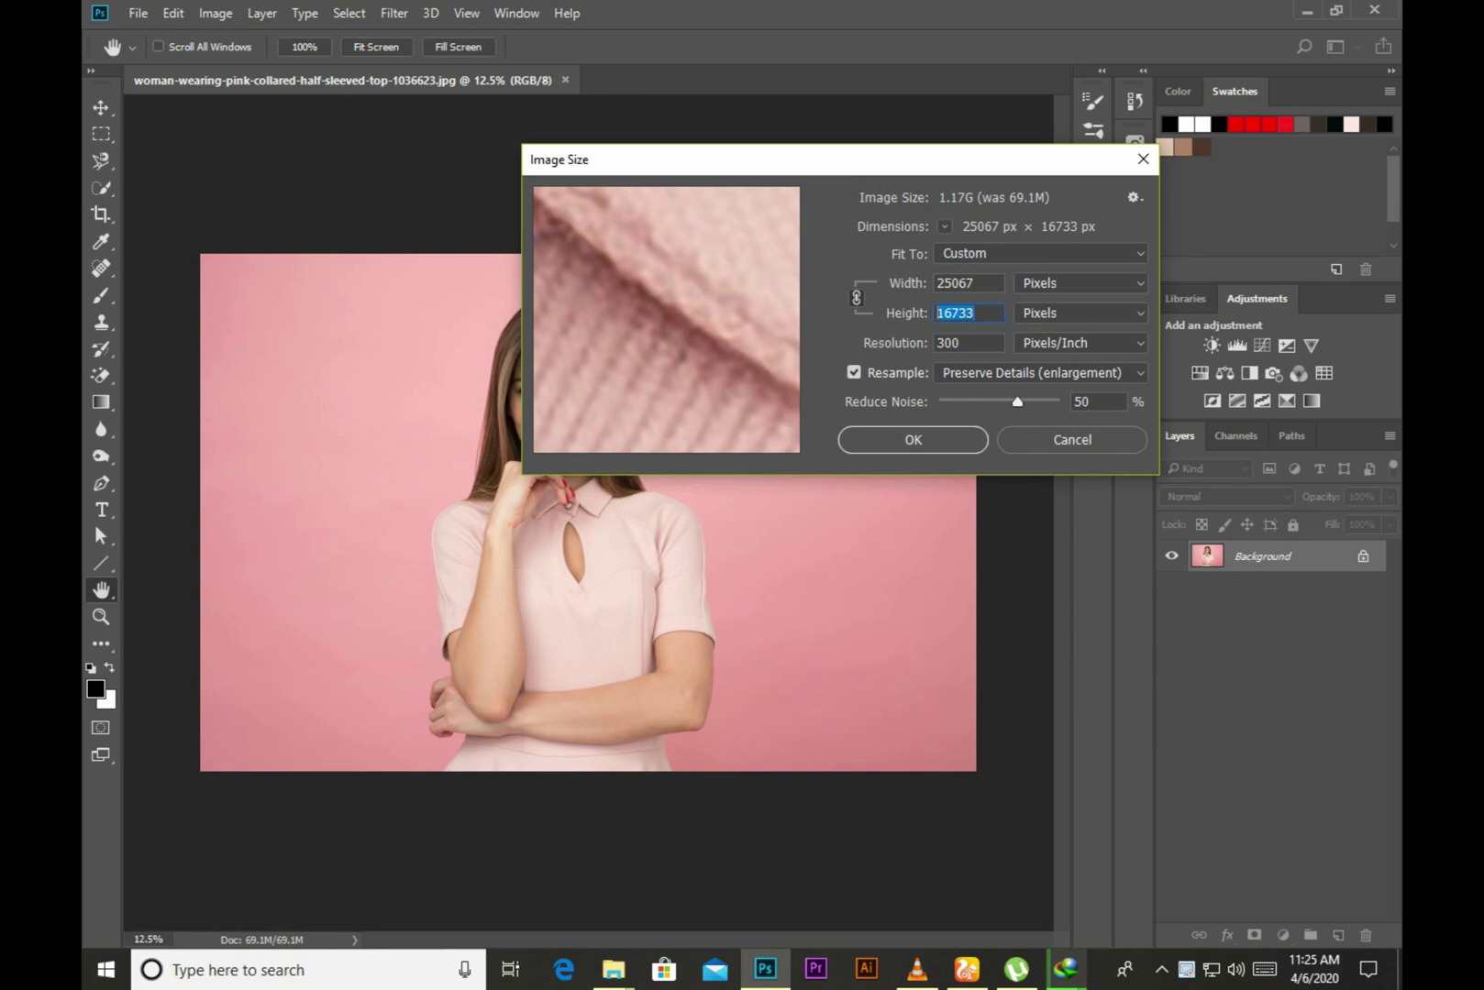
key(BackSpace)
key(BackSpace)
text(2)
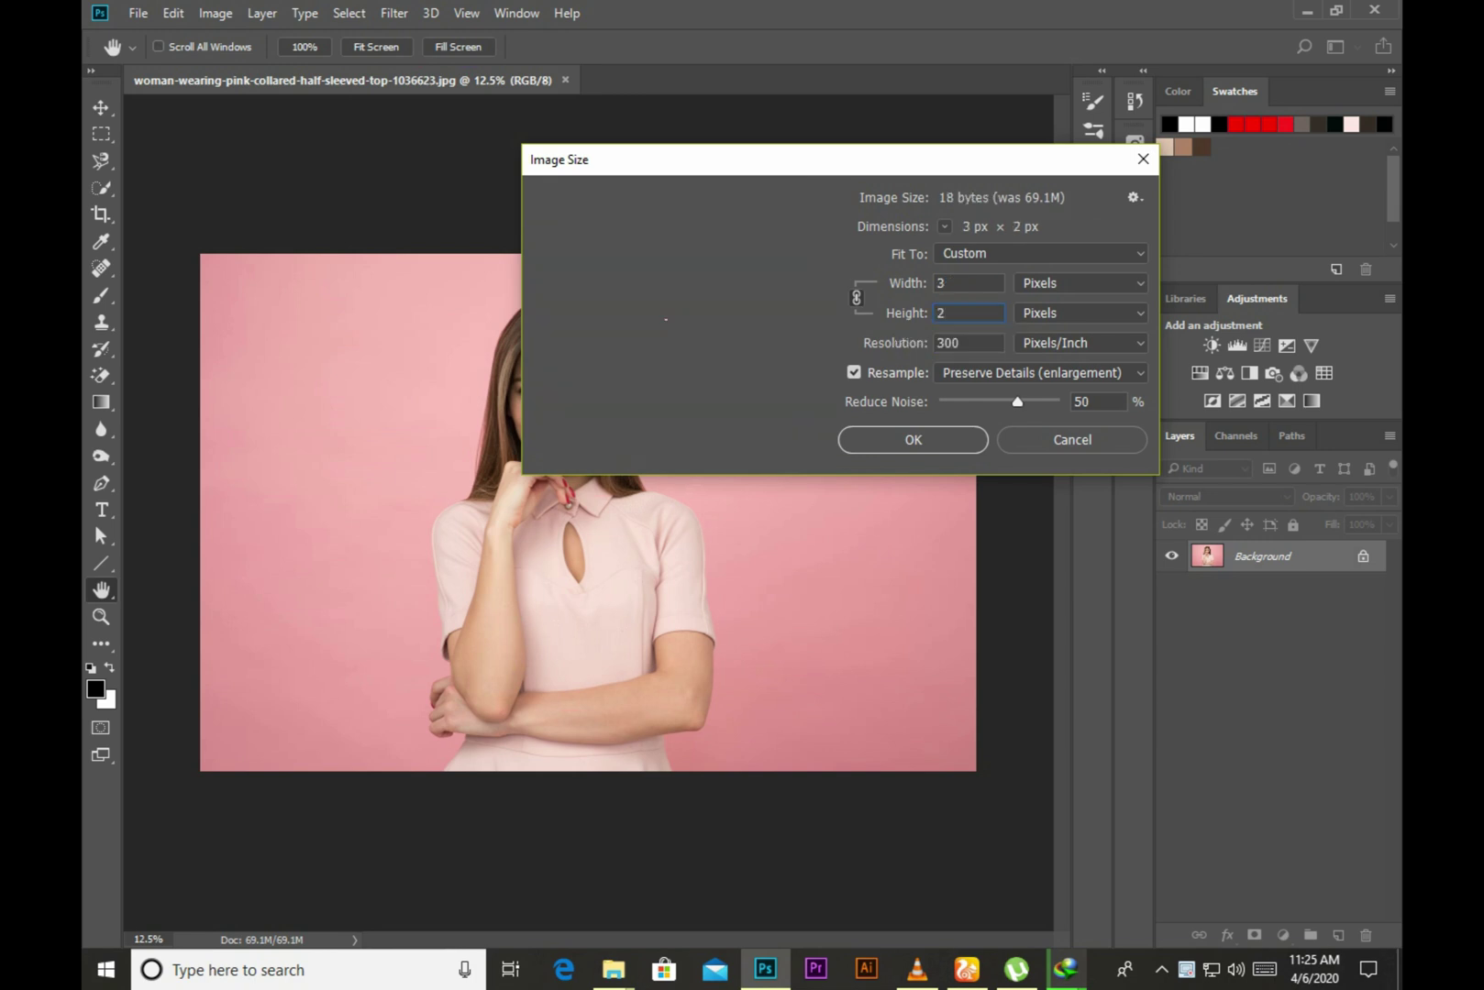
text(000)
key(Return)
key(v)
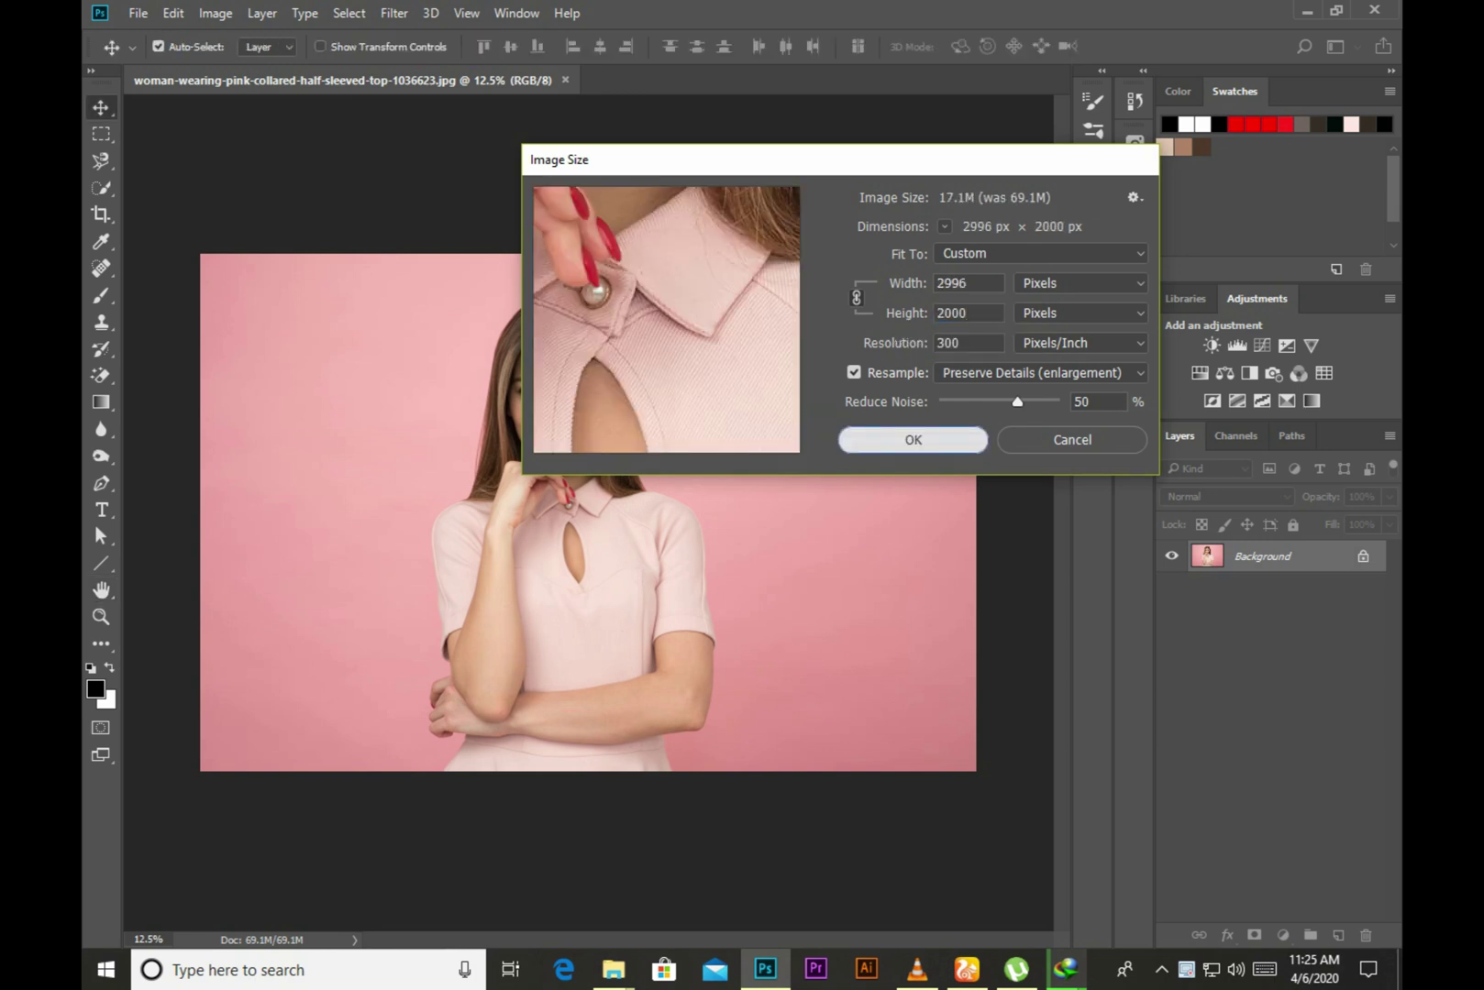
key(ctrl+0)
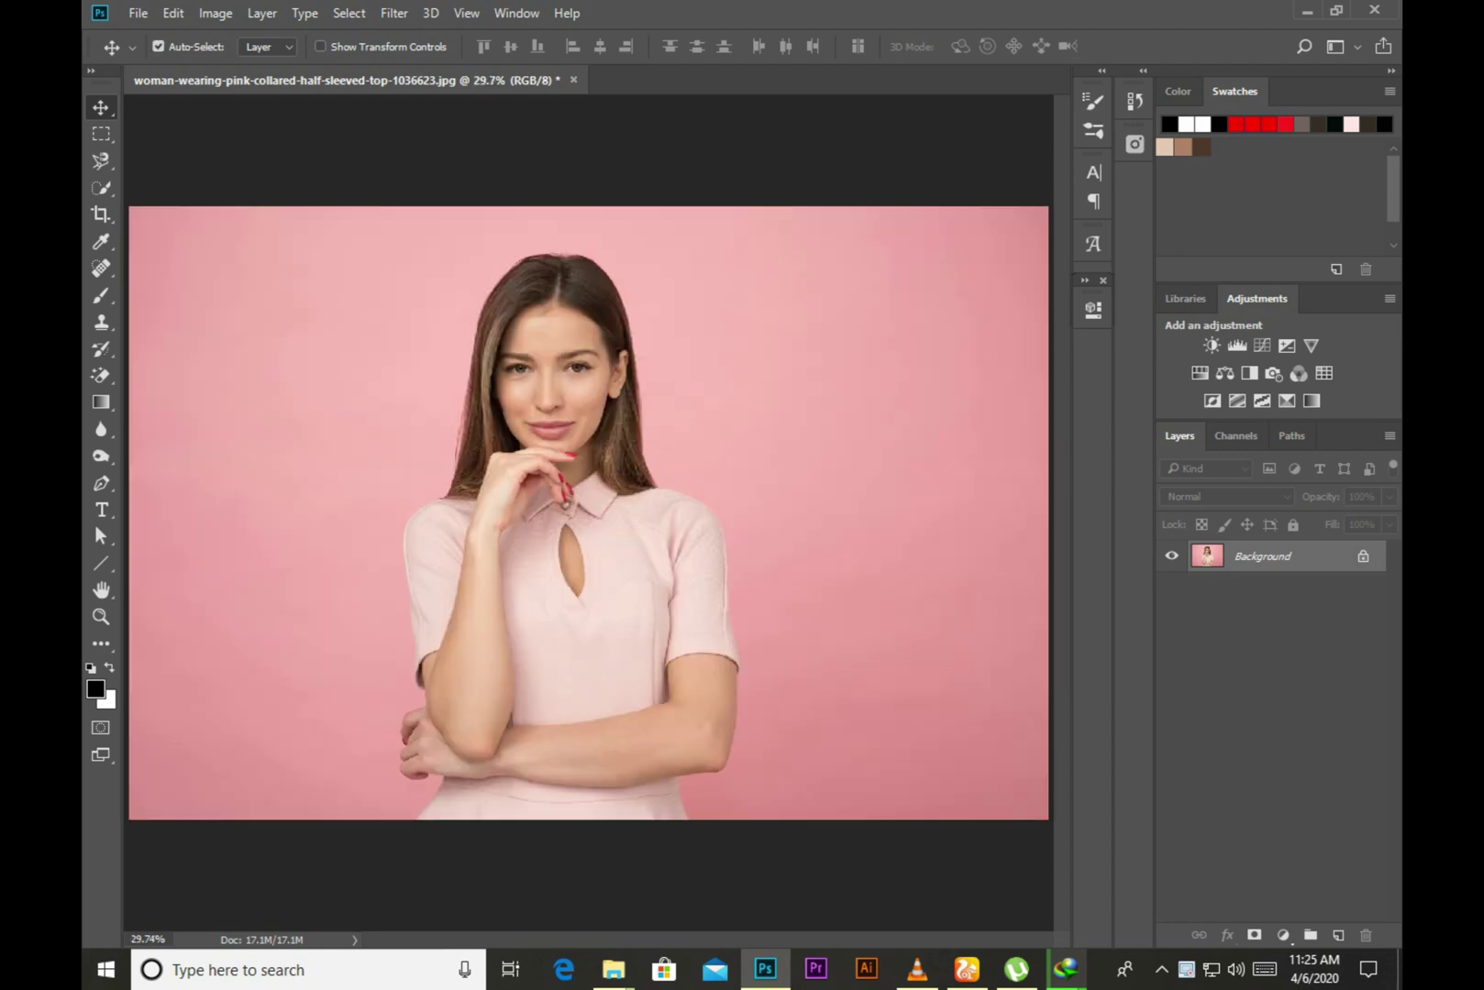
Duplicate the photo to Layer 1, hide Background, and Quick Select the whole woman.
key(ctrl+j)
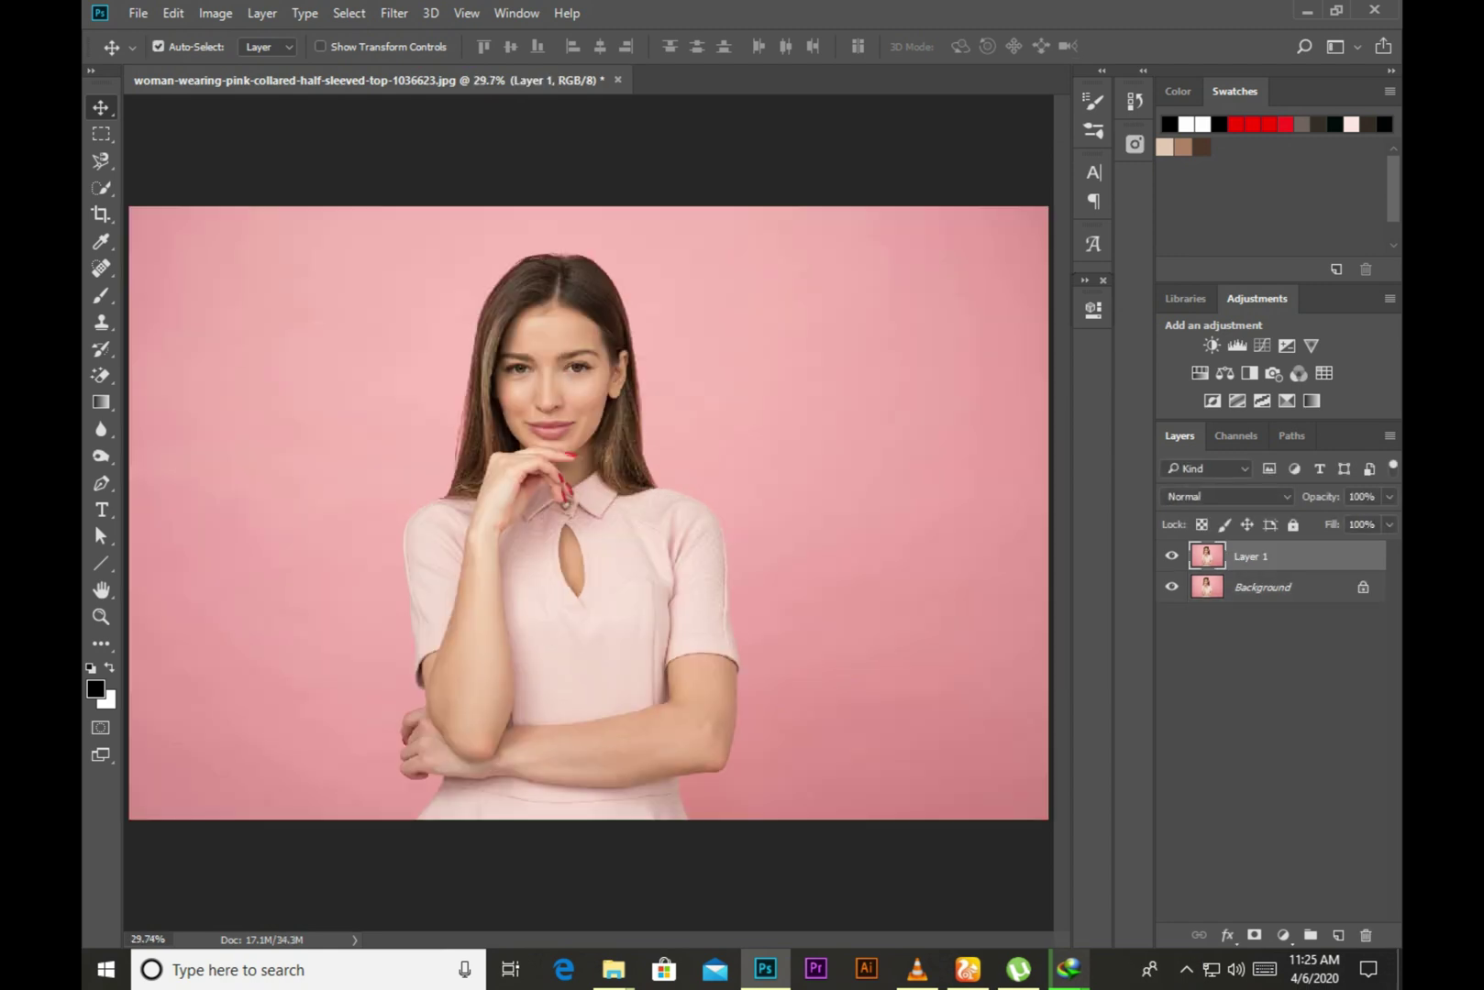
click(1171, 587)
click(101, 187)
drag(550, 348, 569, 413)
drag(550, 312, 504, 742)
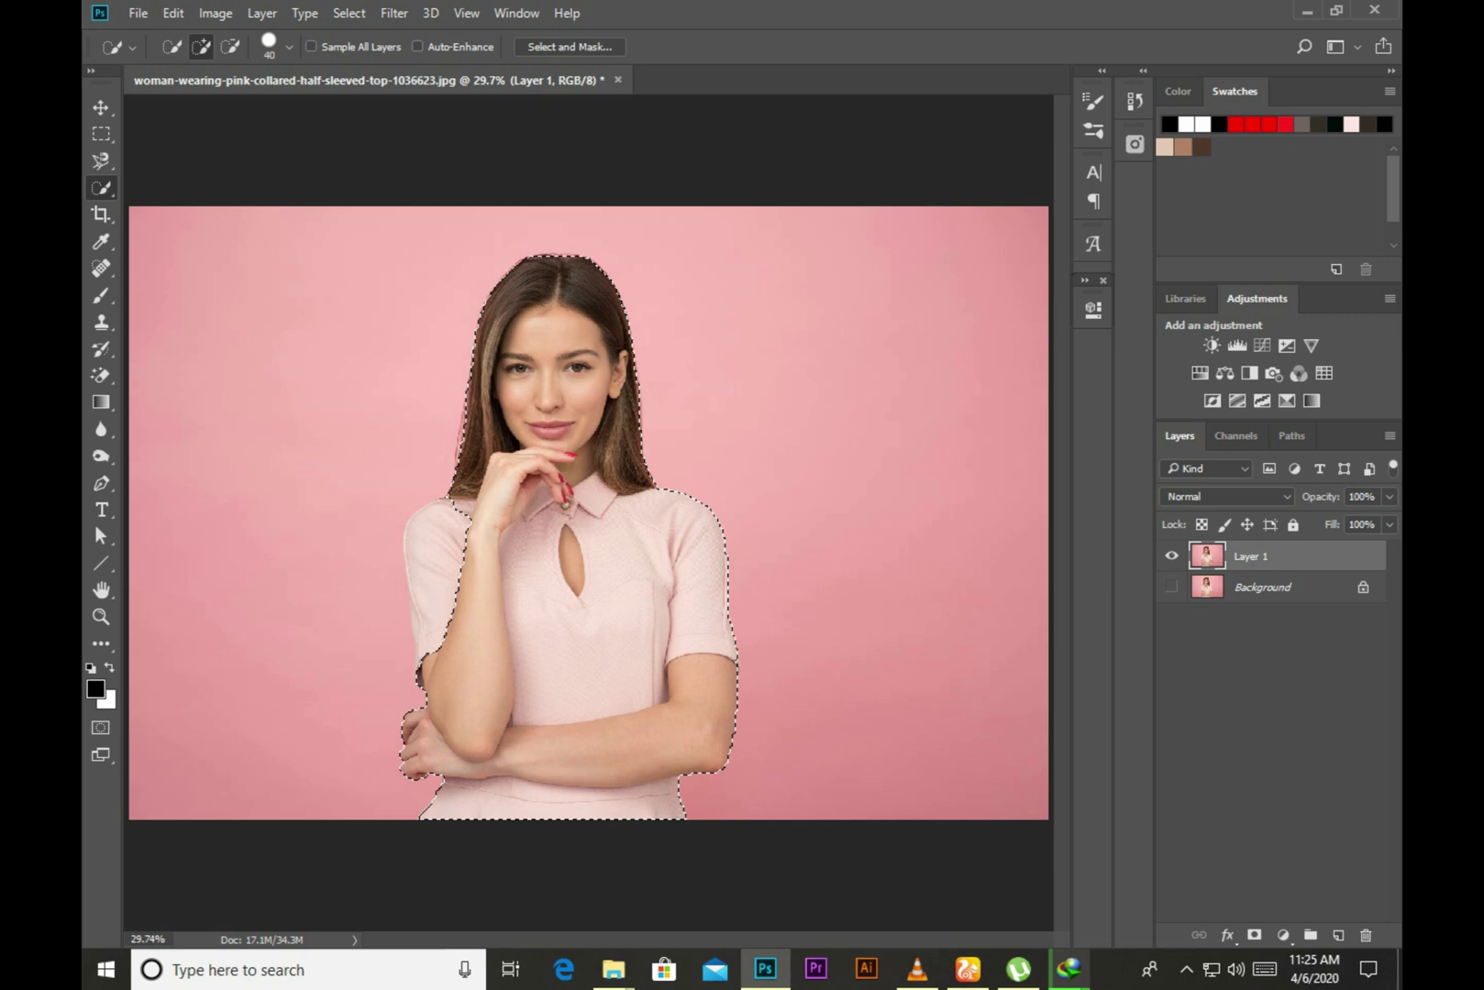
drag(435, 537, 431, 642)
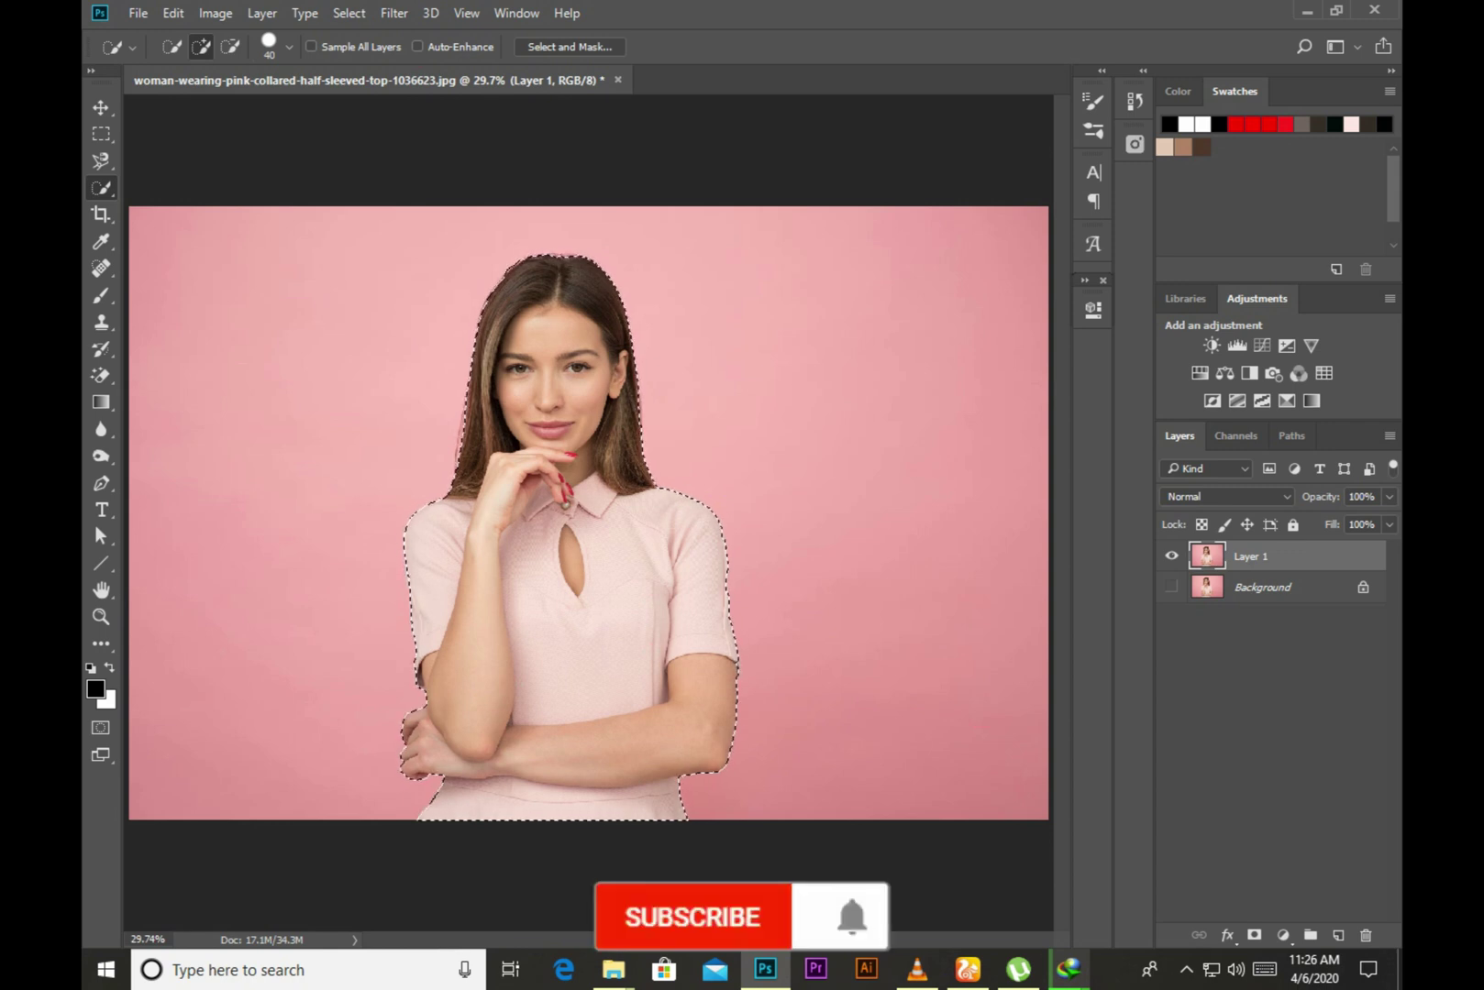
Mask Layer 1 to the selected woman and make the Background layer visible again.
click(1253, 934)
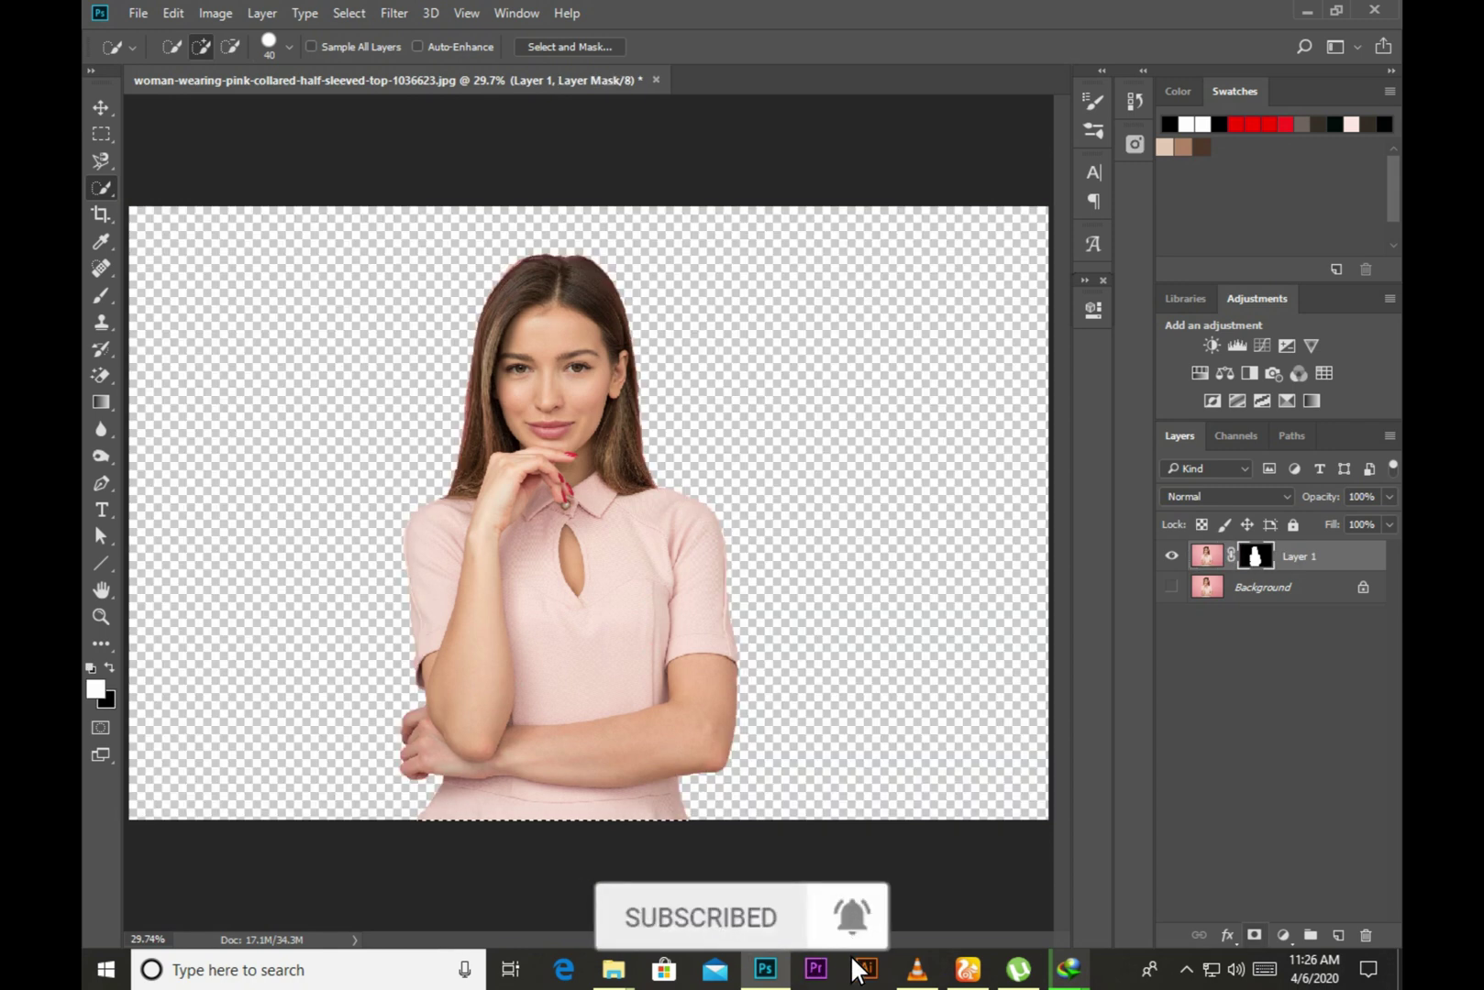
click(1171, 586)
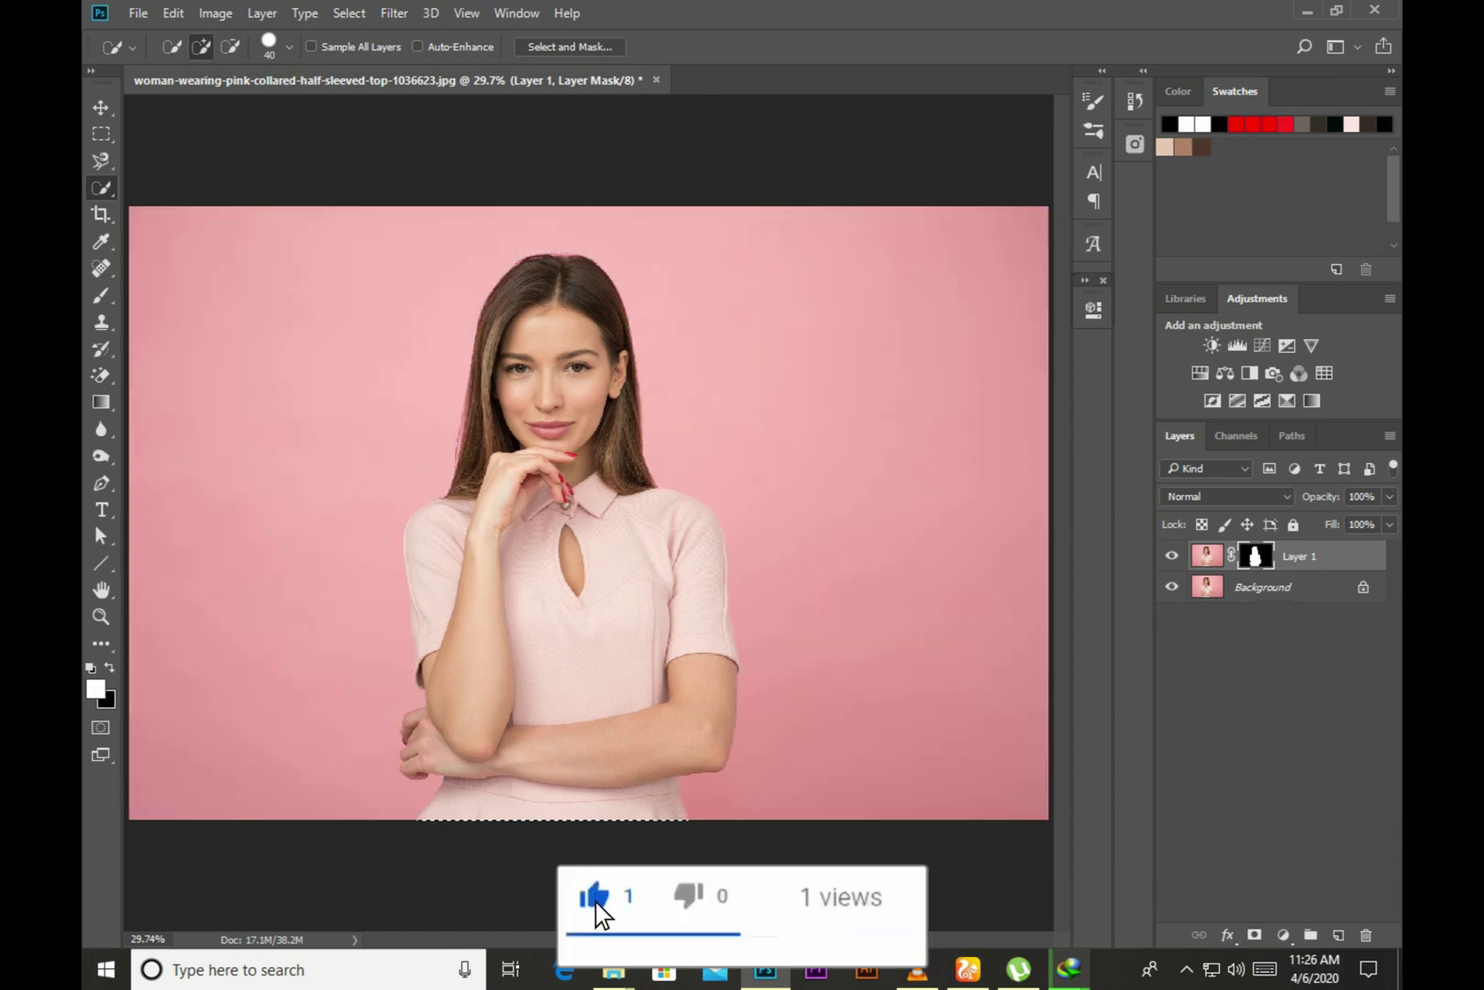
click(394, 13)
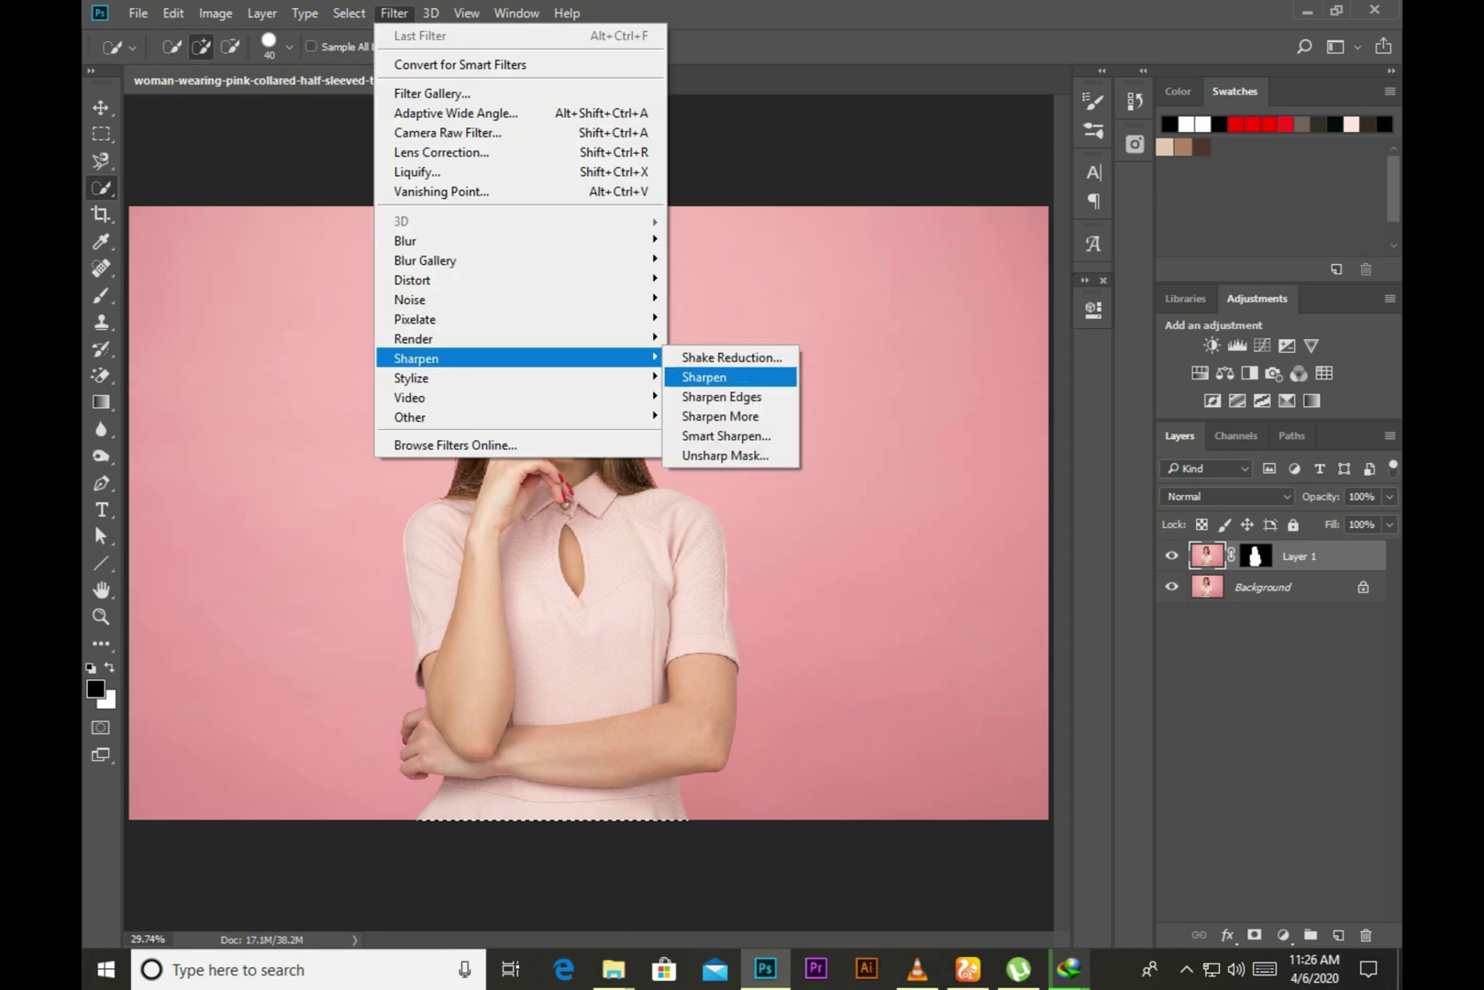
Apply Smart Sharpen to Layer 1: Amount 230%, Radius 3.0 px, Reduce Noise 35%, Gaussian Blur.
click(726, 436)
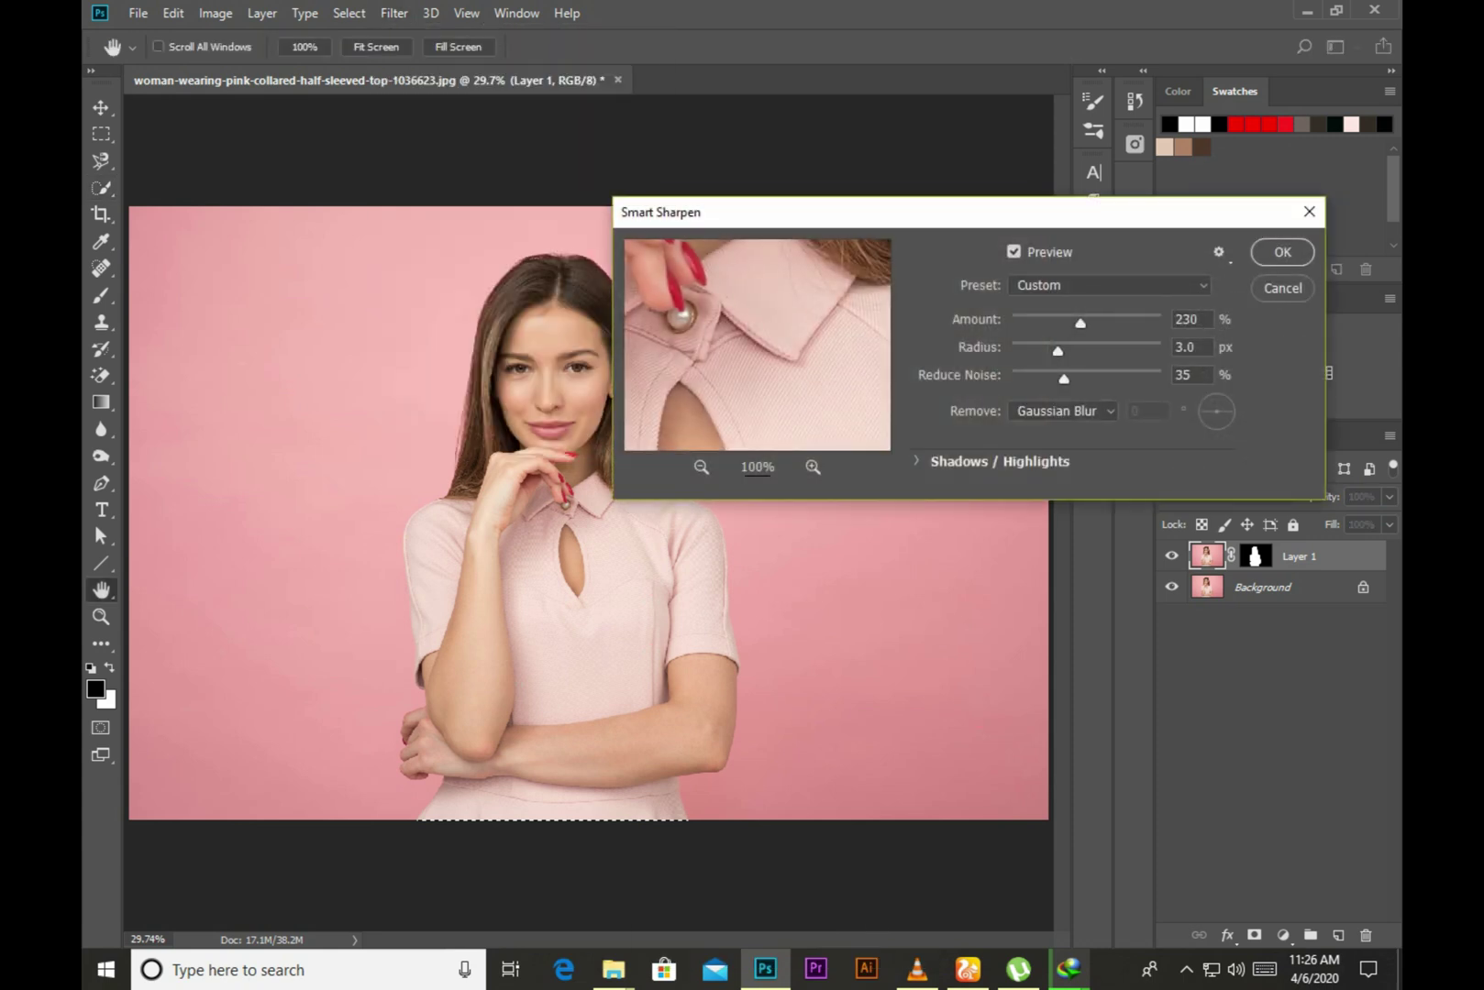
drag(752, 266, 770, 440)
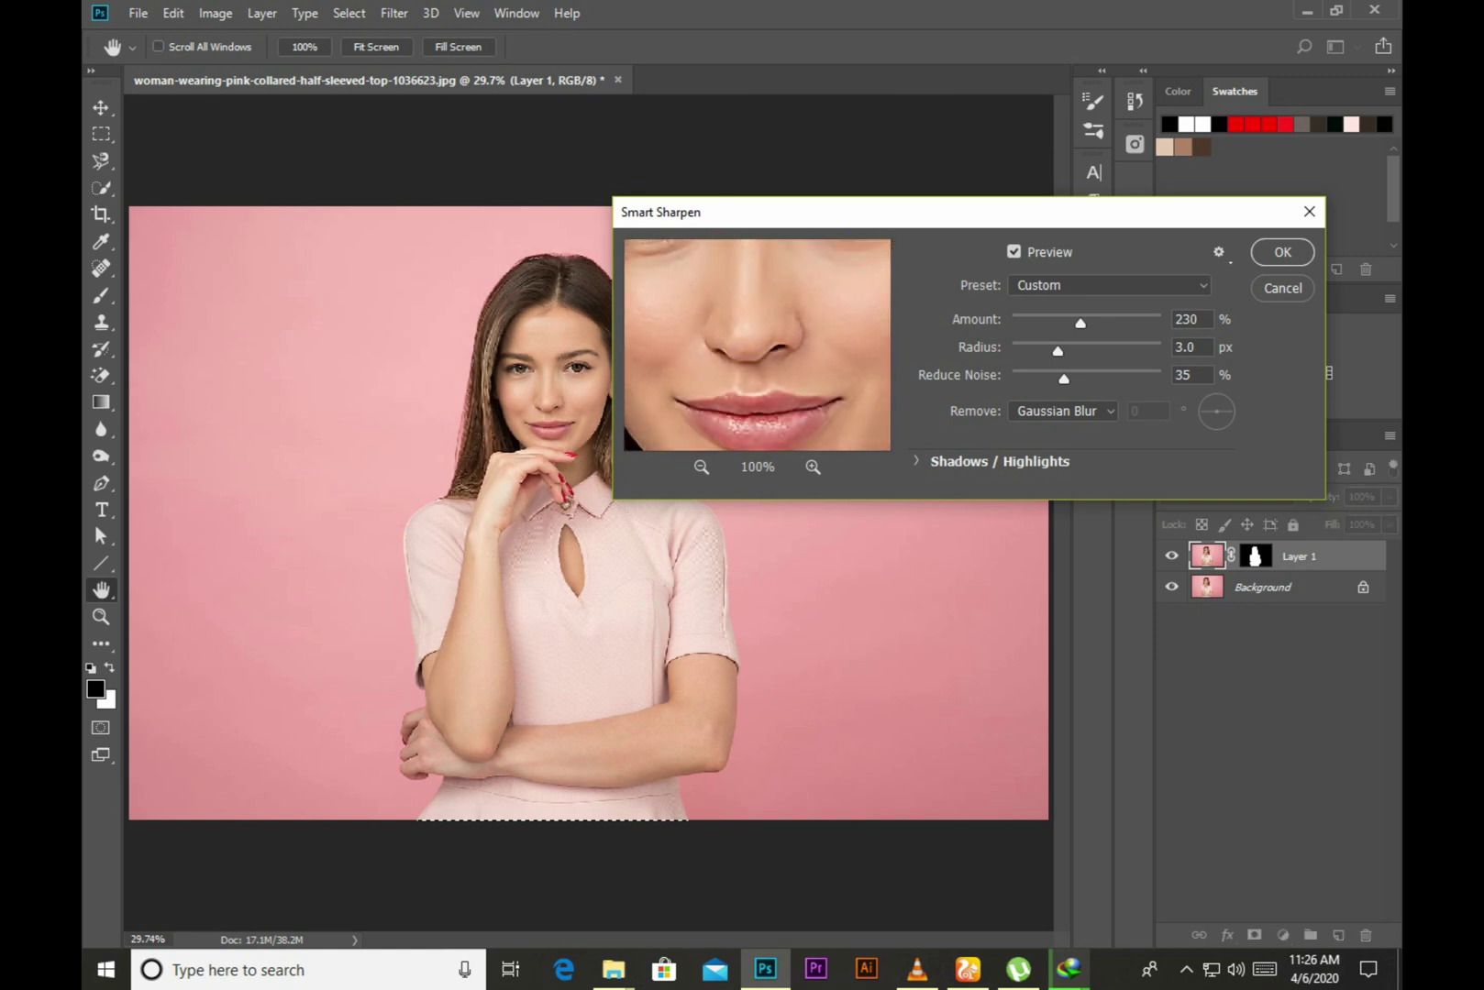
key(shift+Left)
key(shift+Left)
key(shift+Left)
key(Tab)
key(Tab)
key(Tab)
key(Escape)
key(Return)
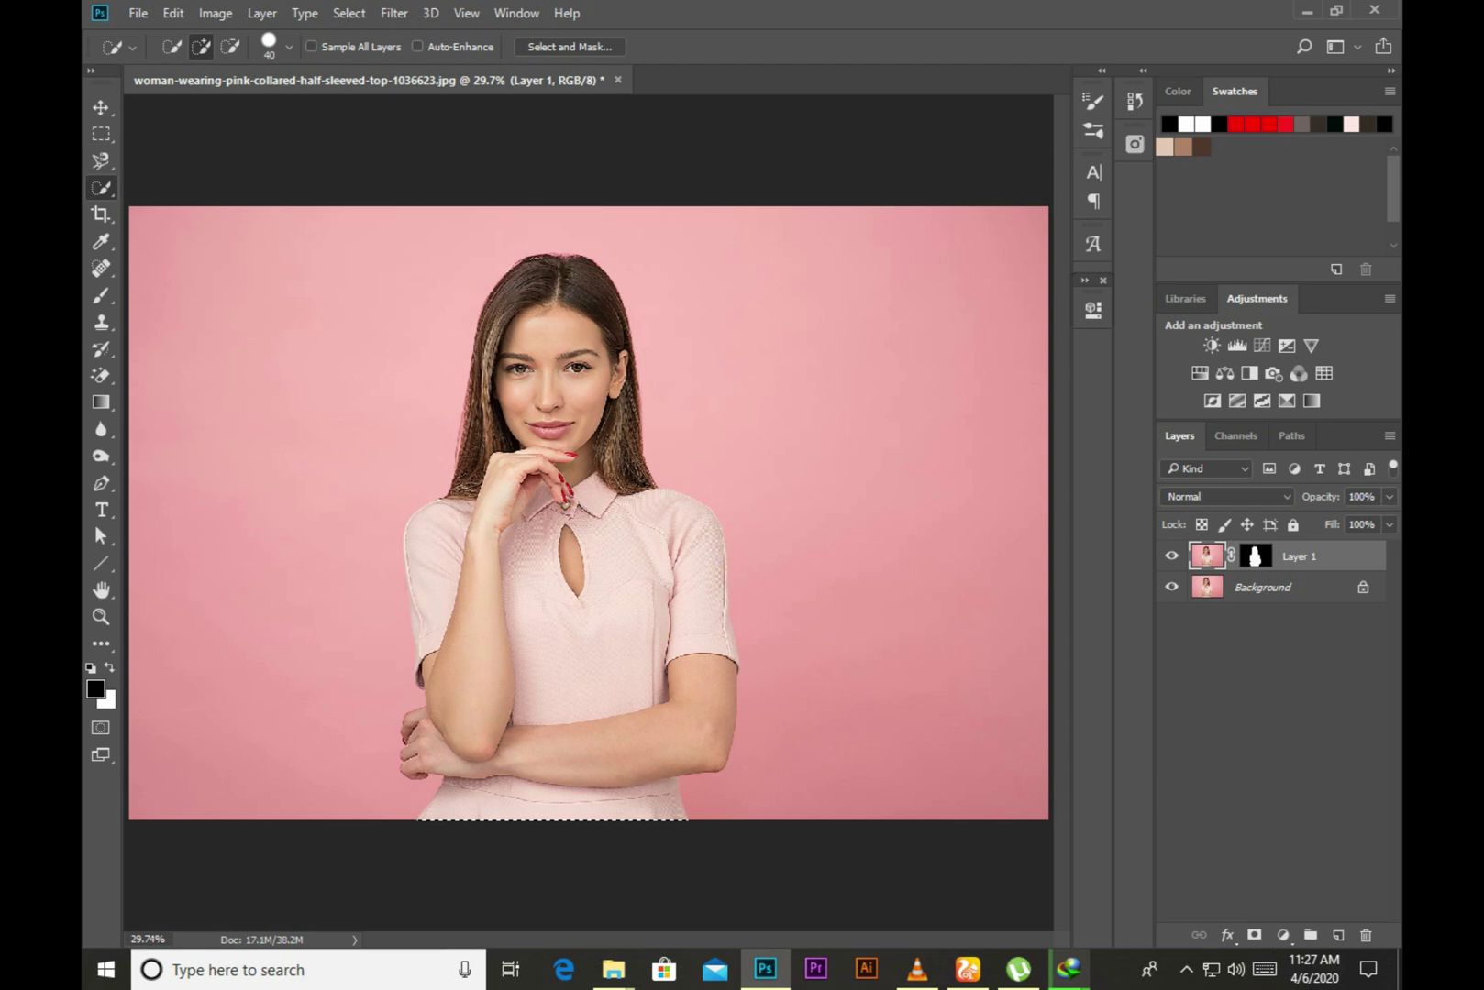
Apply the Stylize Diffuse filter in Anisotropic mode to Layer 1.
click(393, 13)
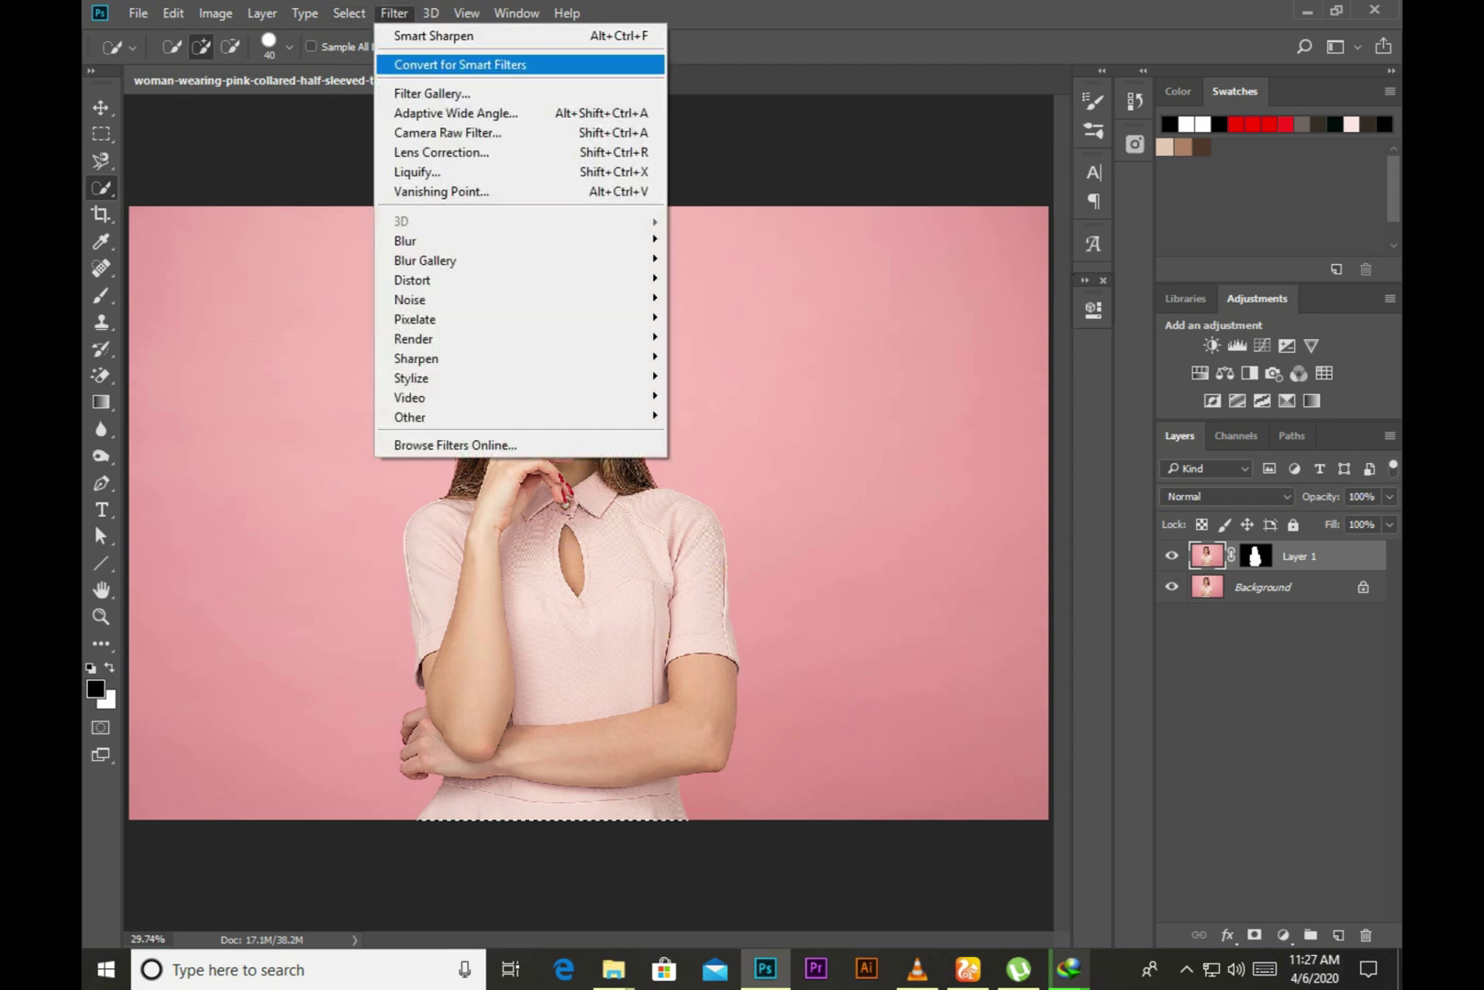
click(715, 376)
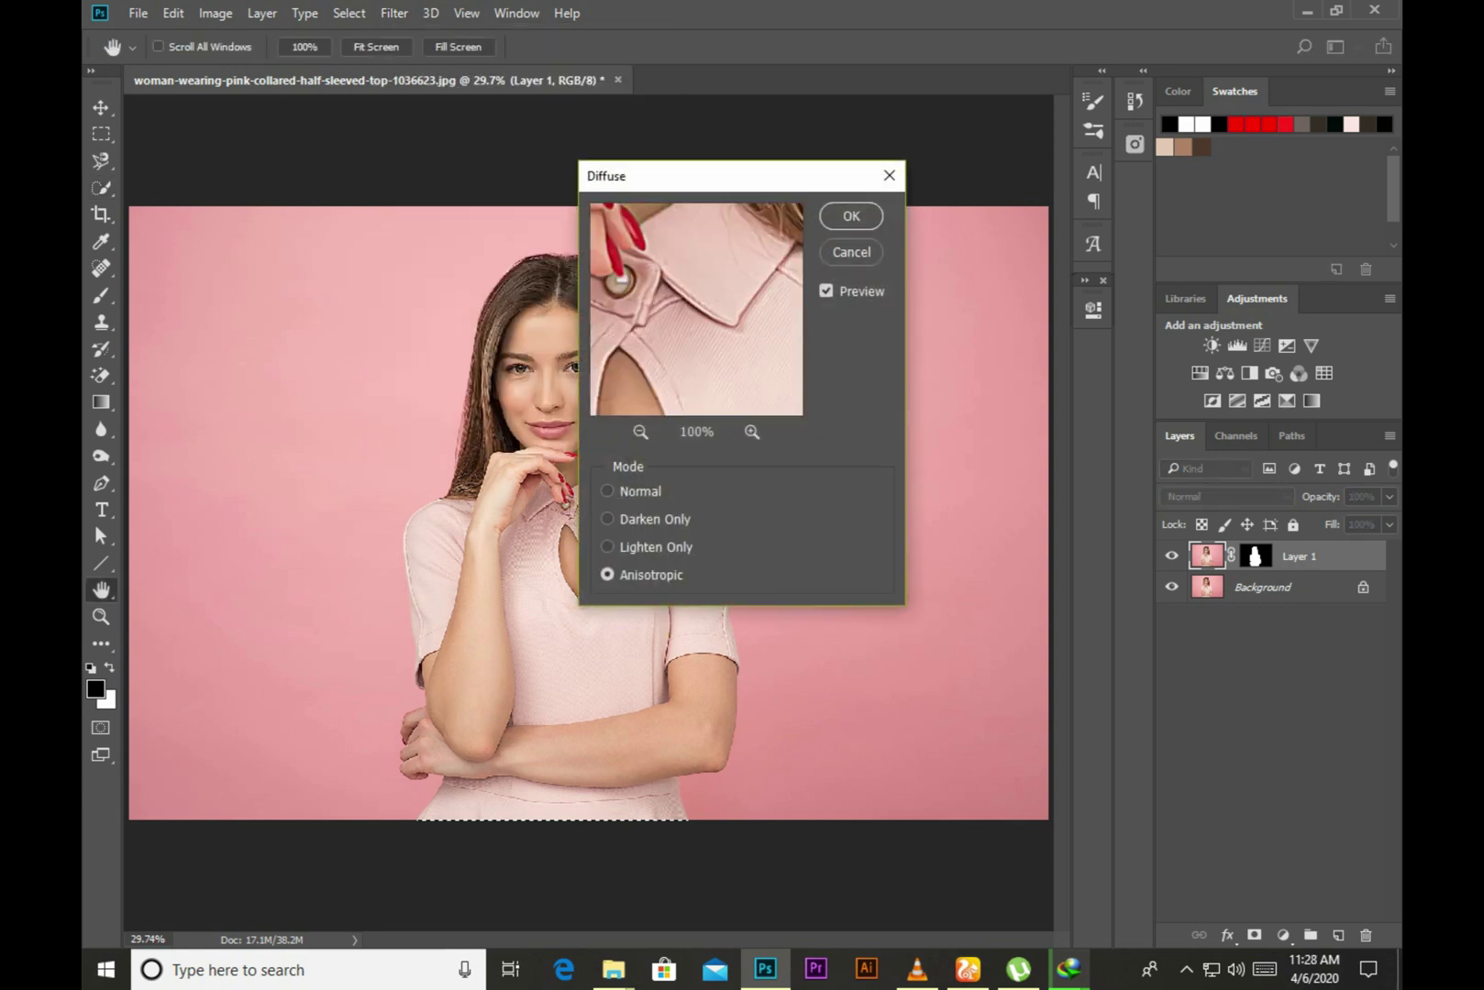
drag(573, 491, 547, 403)
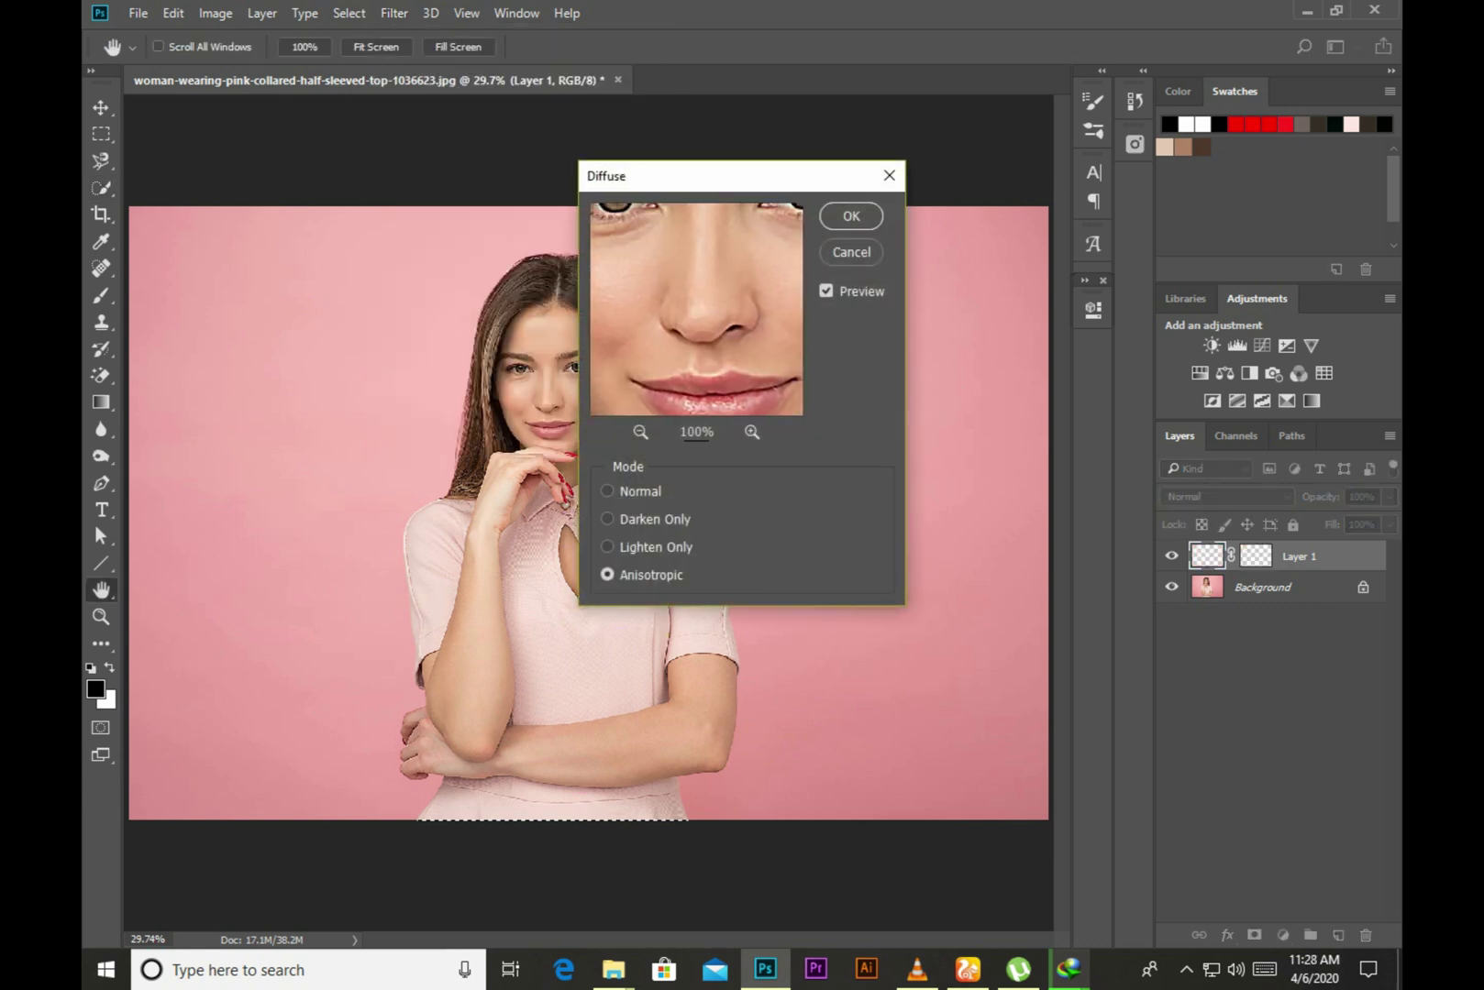
key(Up)
key(Down)
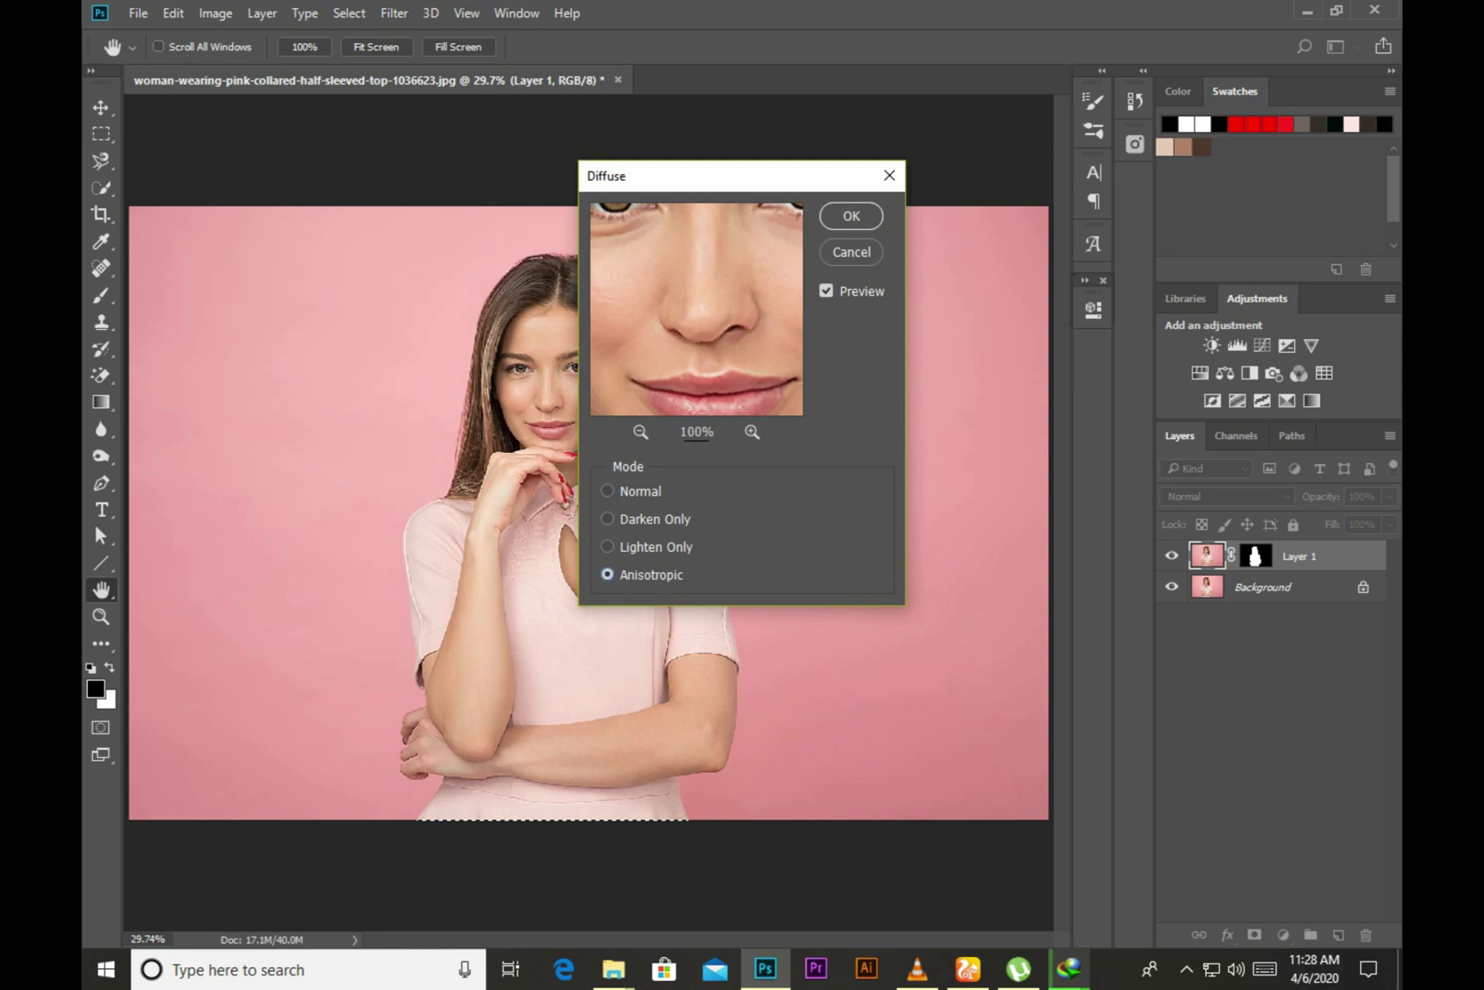
key(Return)
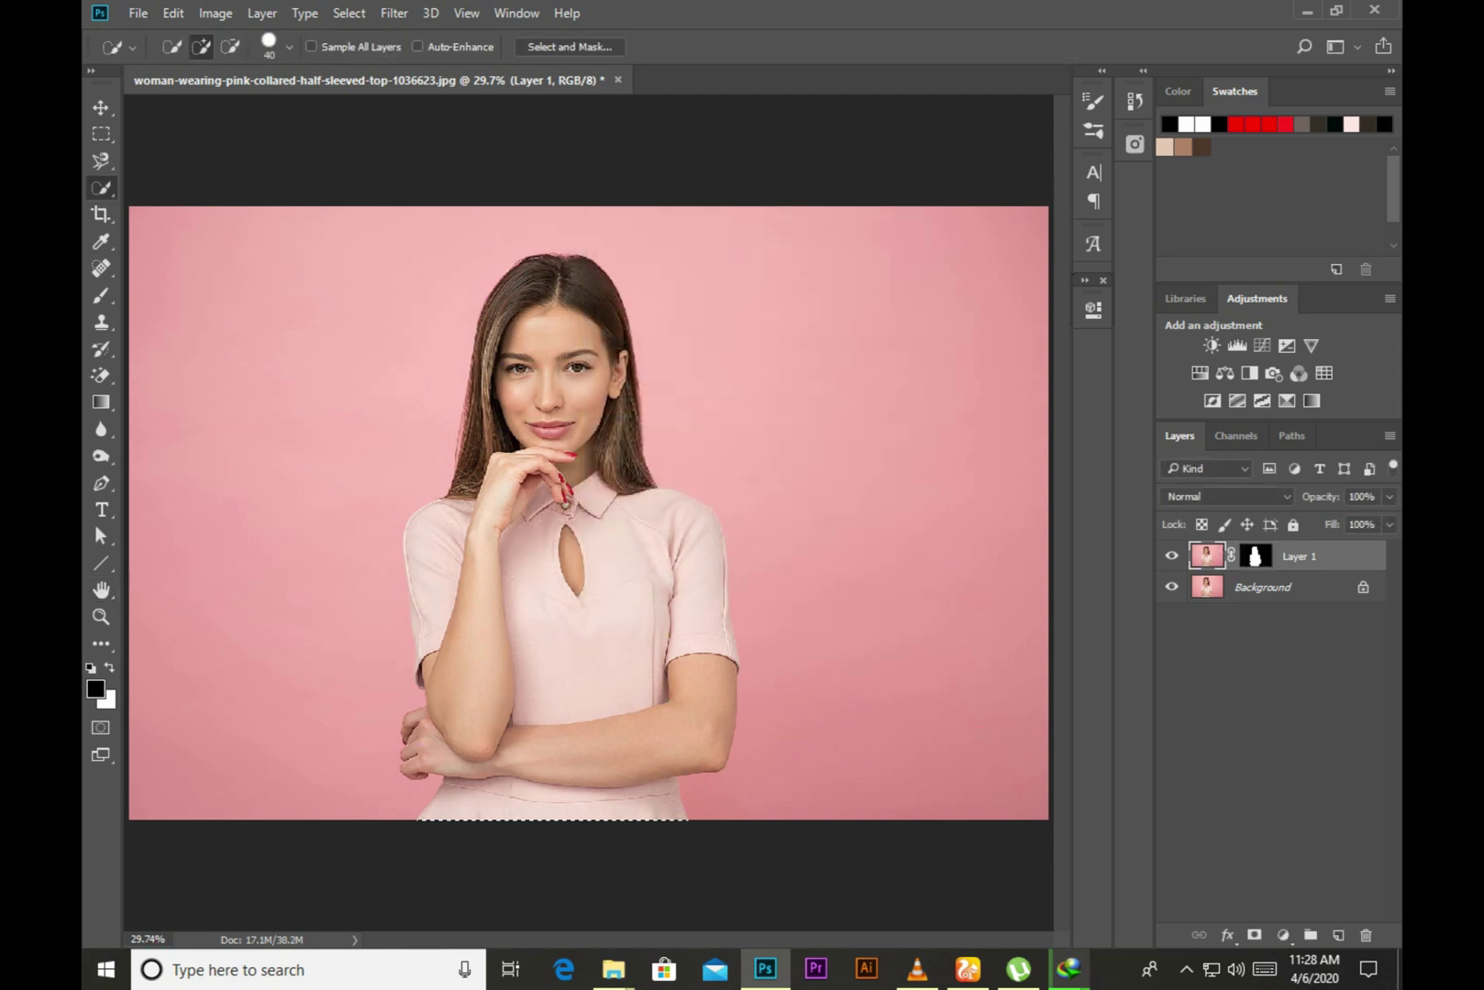
click(215, 13)
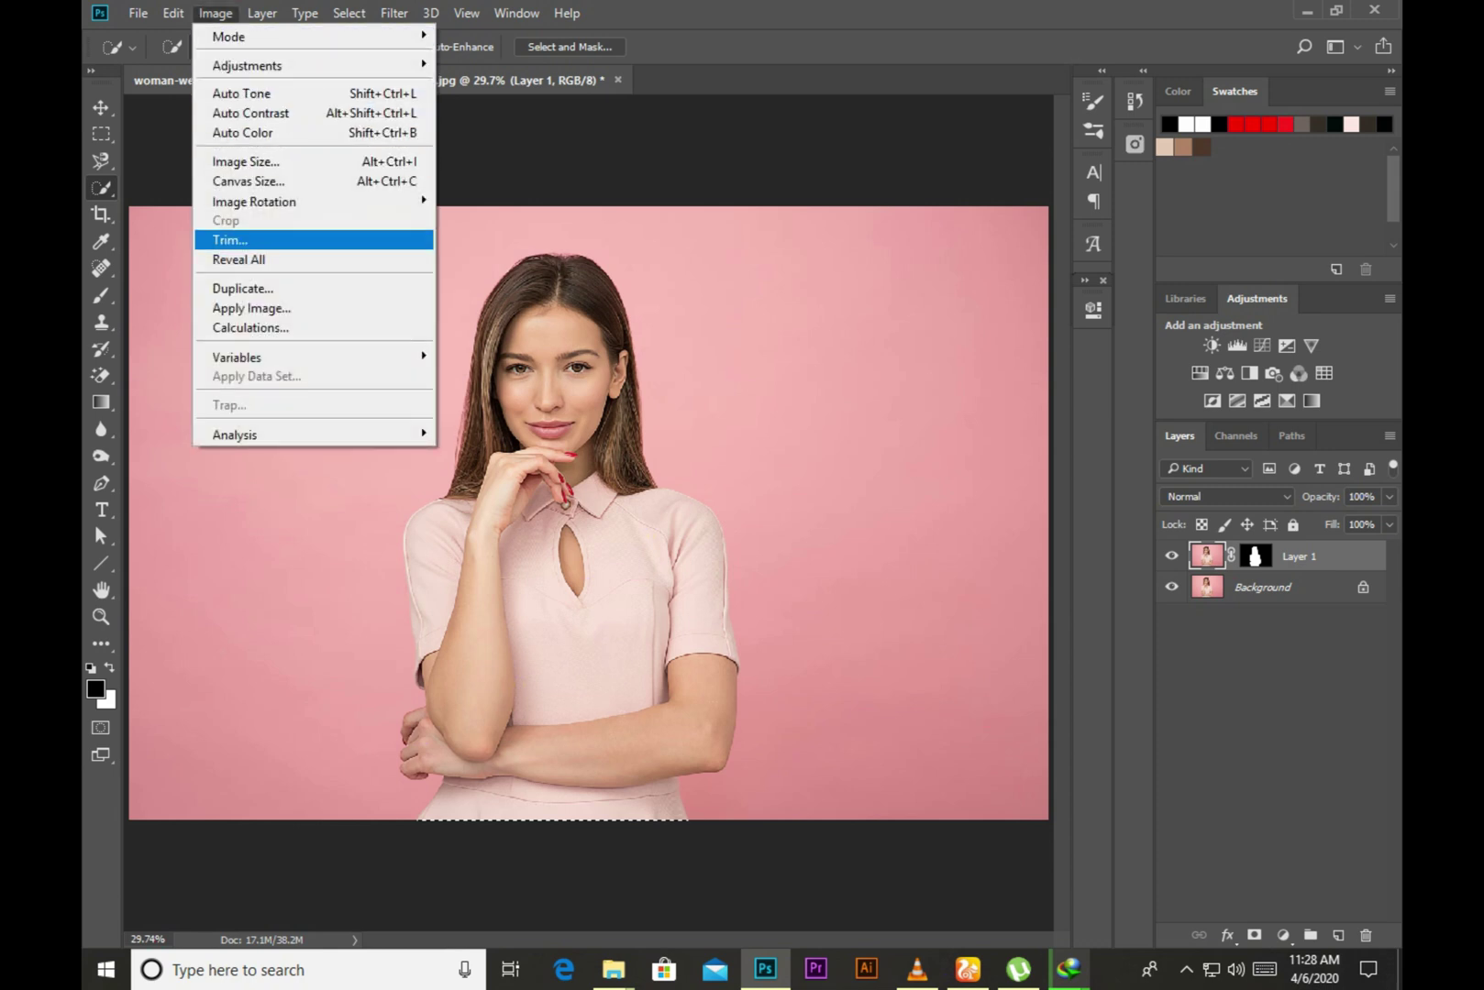
Rotate the canvas 90° clockwise twice, reapplying Diffuse after each turn.
click(519, 220)
key(alt+t)
key(Escape)
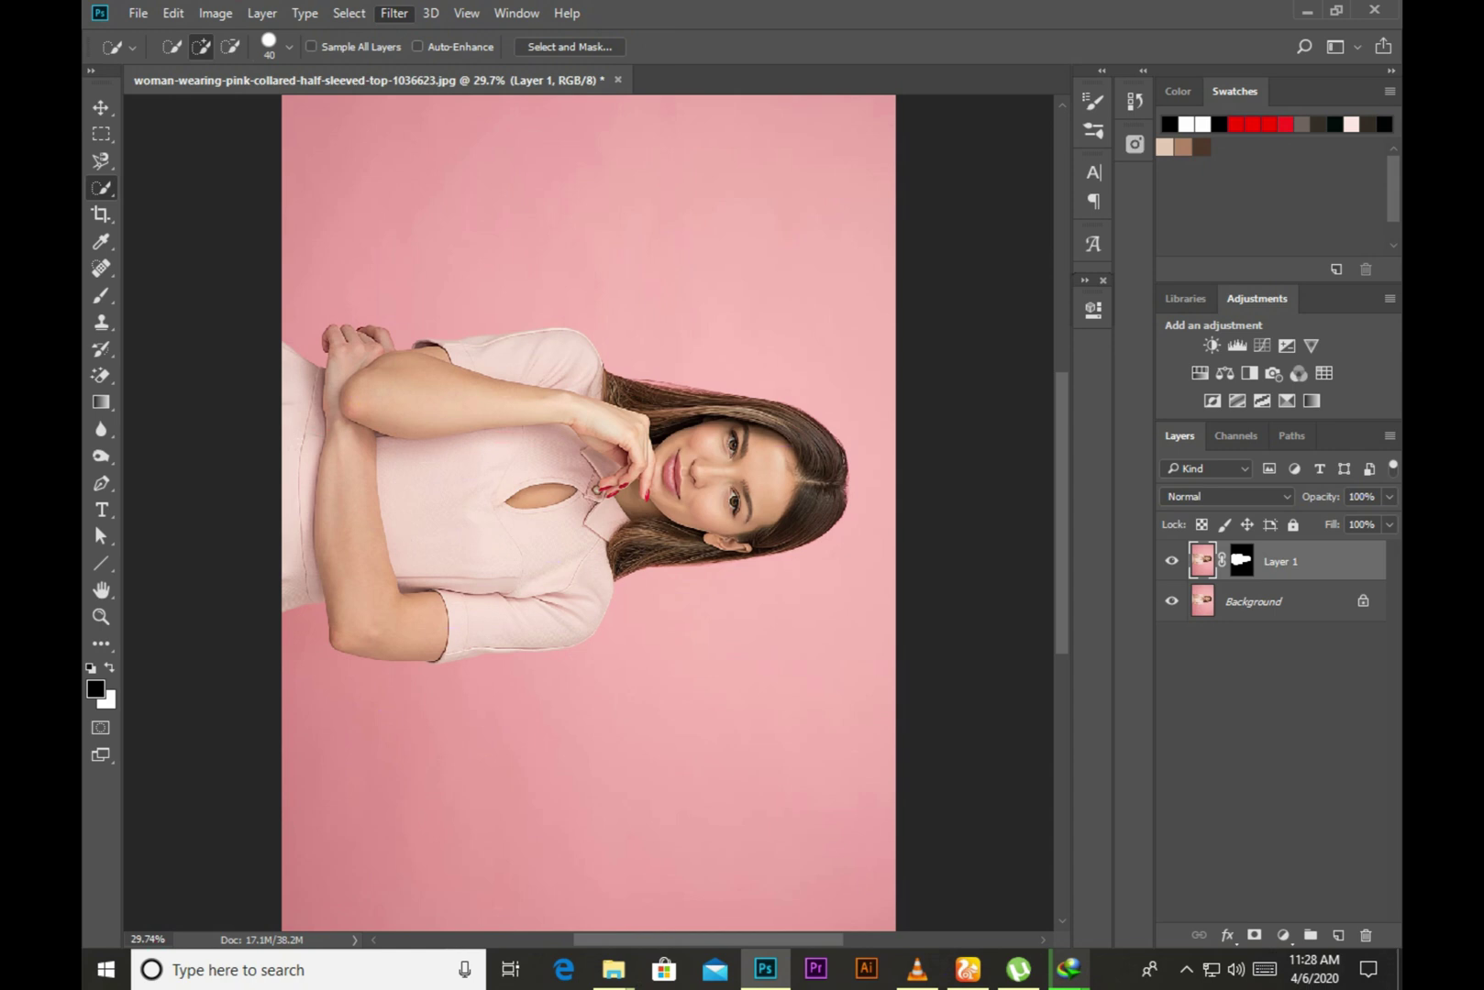
key(Escape)
key(alt+i)
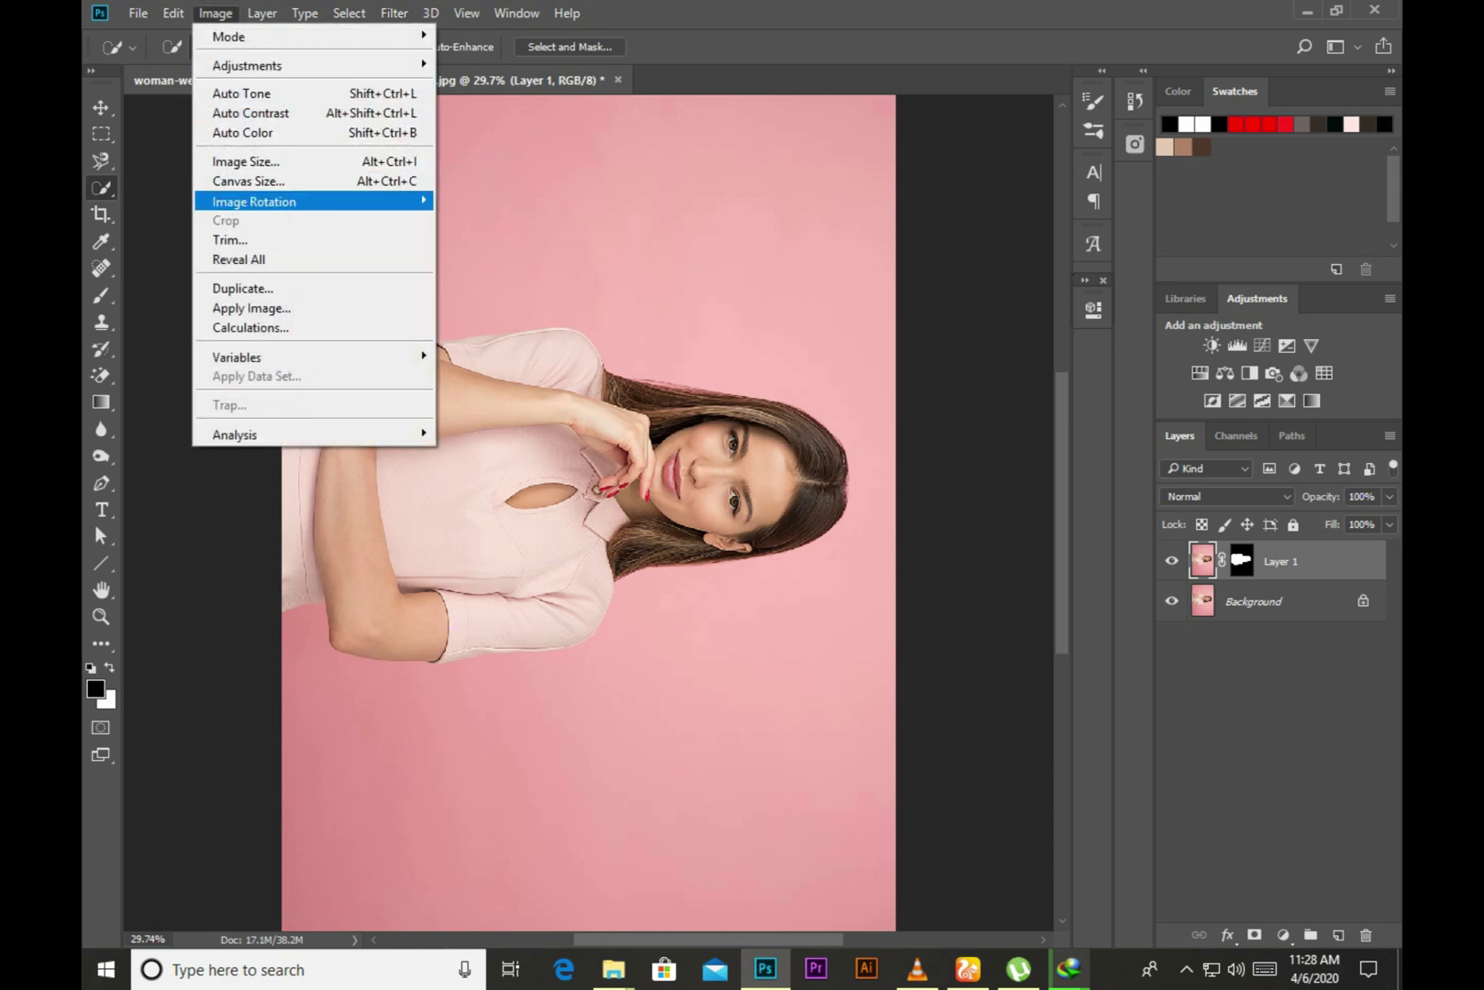
key(Right)
key(Down)
key(Return)
key(alt+t)
key(Escape)
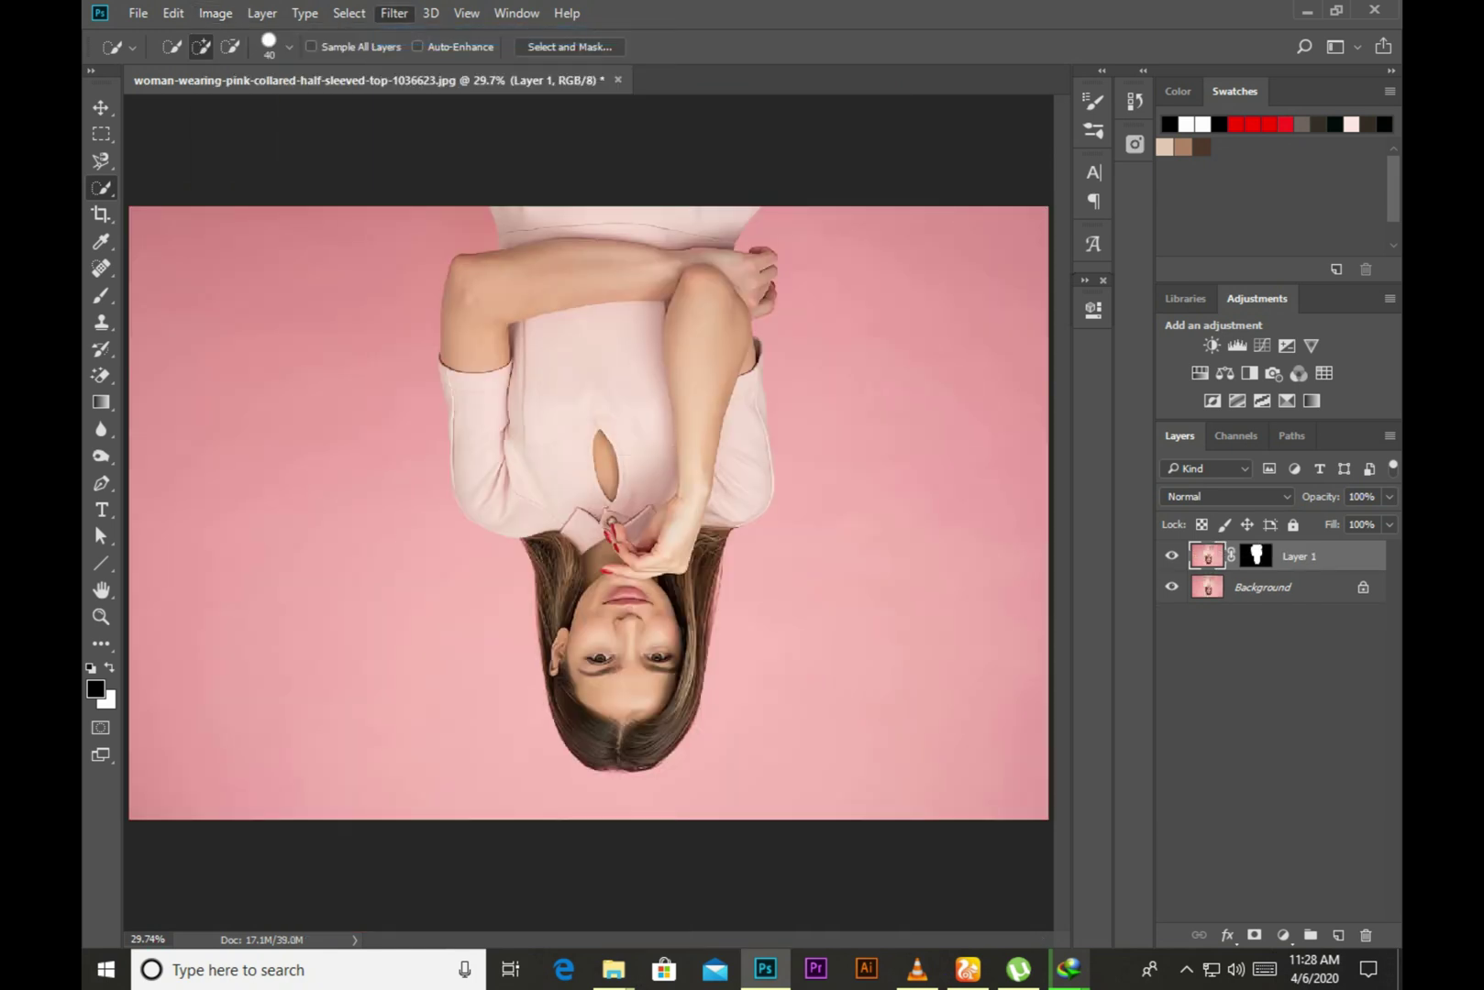
key(Escape)
Rotate 90° clockwise two more times with Diffuse reapplied, bringing the portrait upright.
key(alt+i)
key(Down)
key(Down)
key(Down)
key(Right)
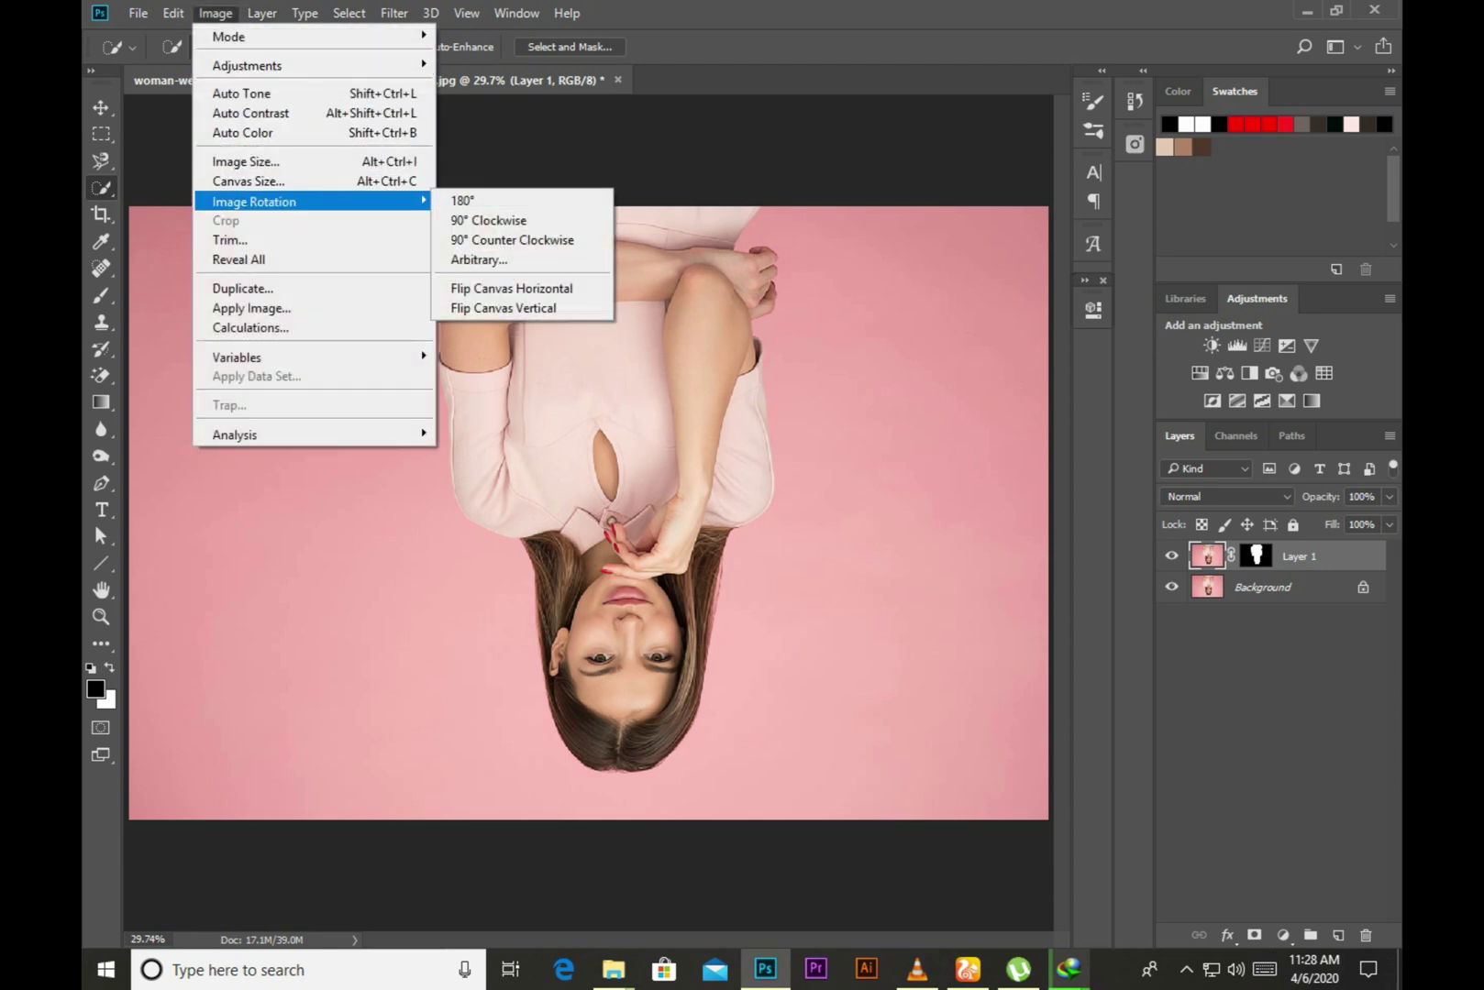
key(Down)
key(Down)
key(Return)
key(alt+t)
key(Escape)
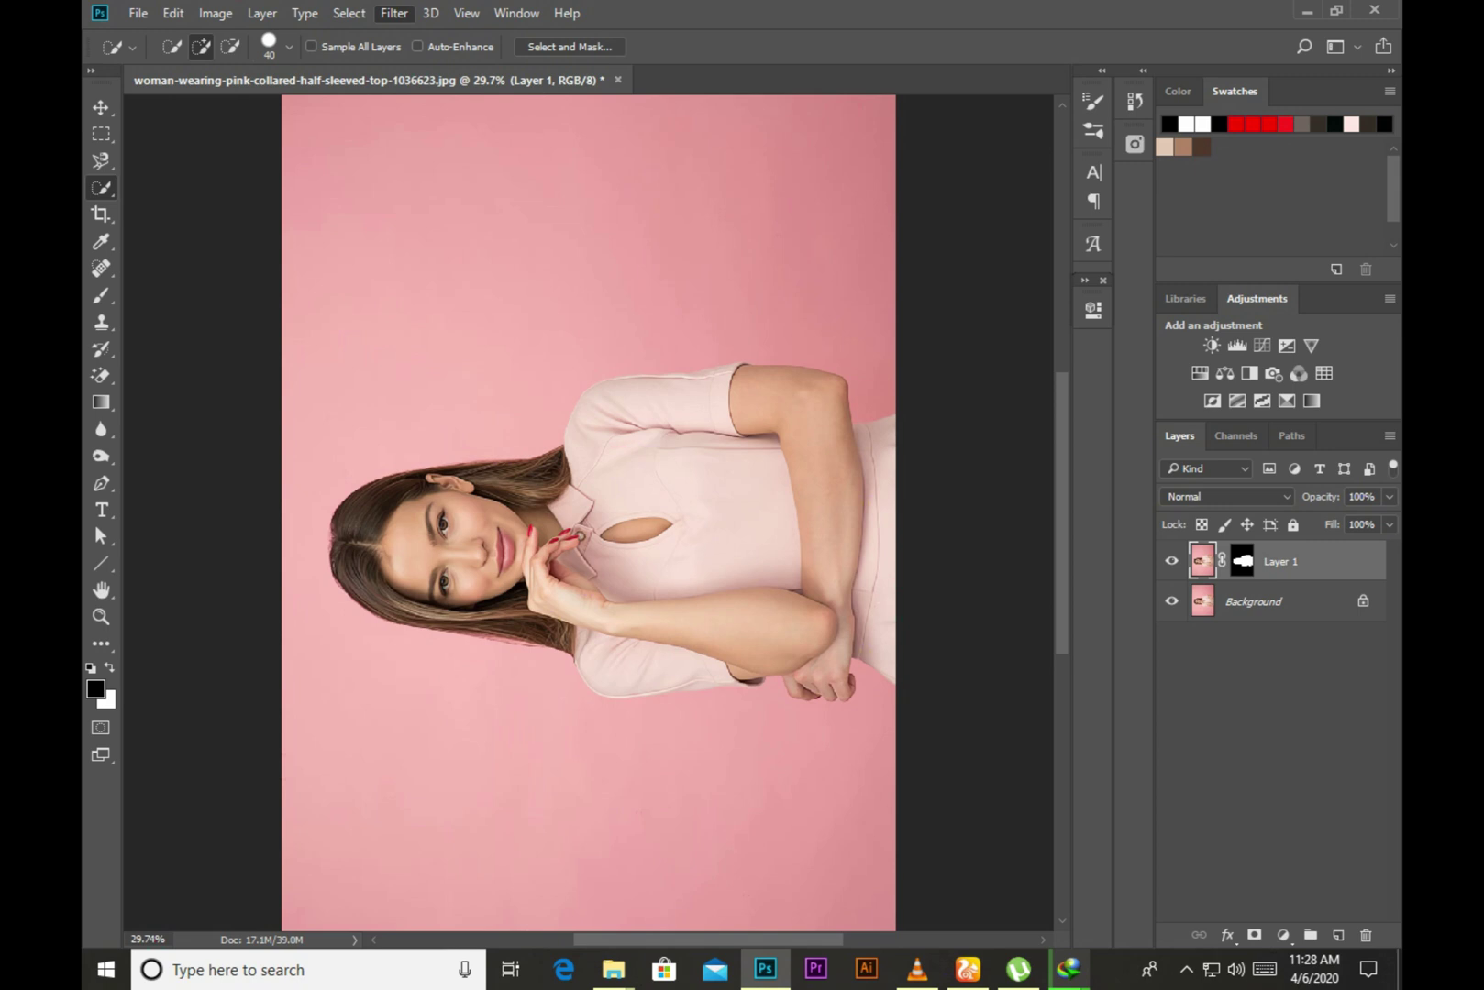
key(Escape)
key(alt+i)
key(Down)
key(Down)
key(Down)
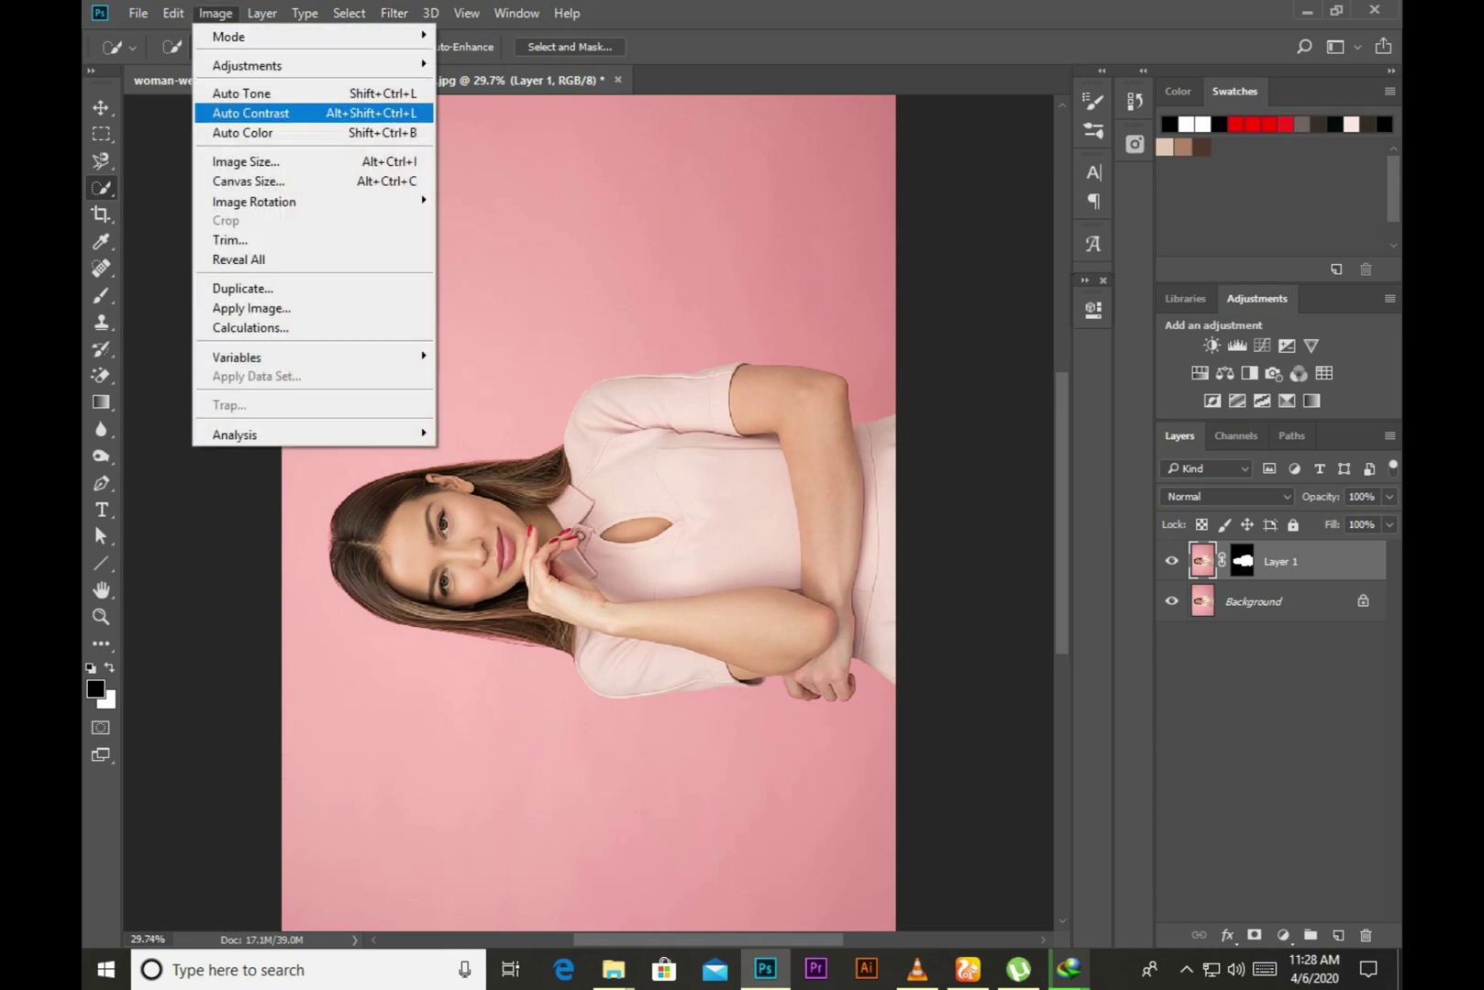
key(Down)
key(Down)
key(Down)
key(Right)
key(Down)
key(Return)
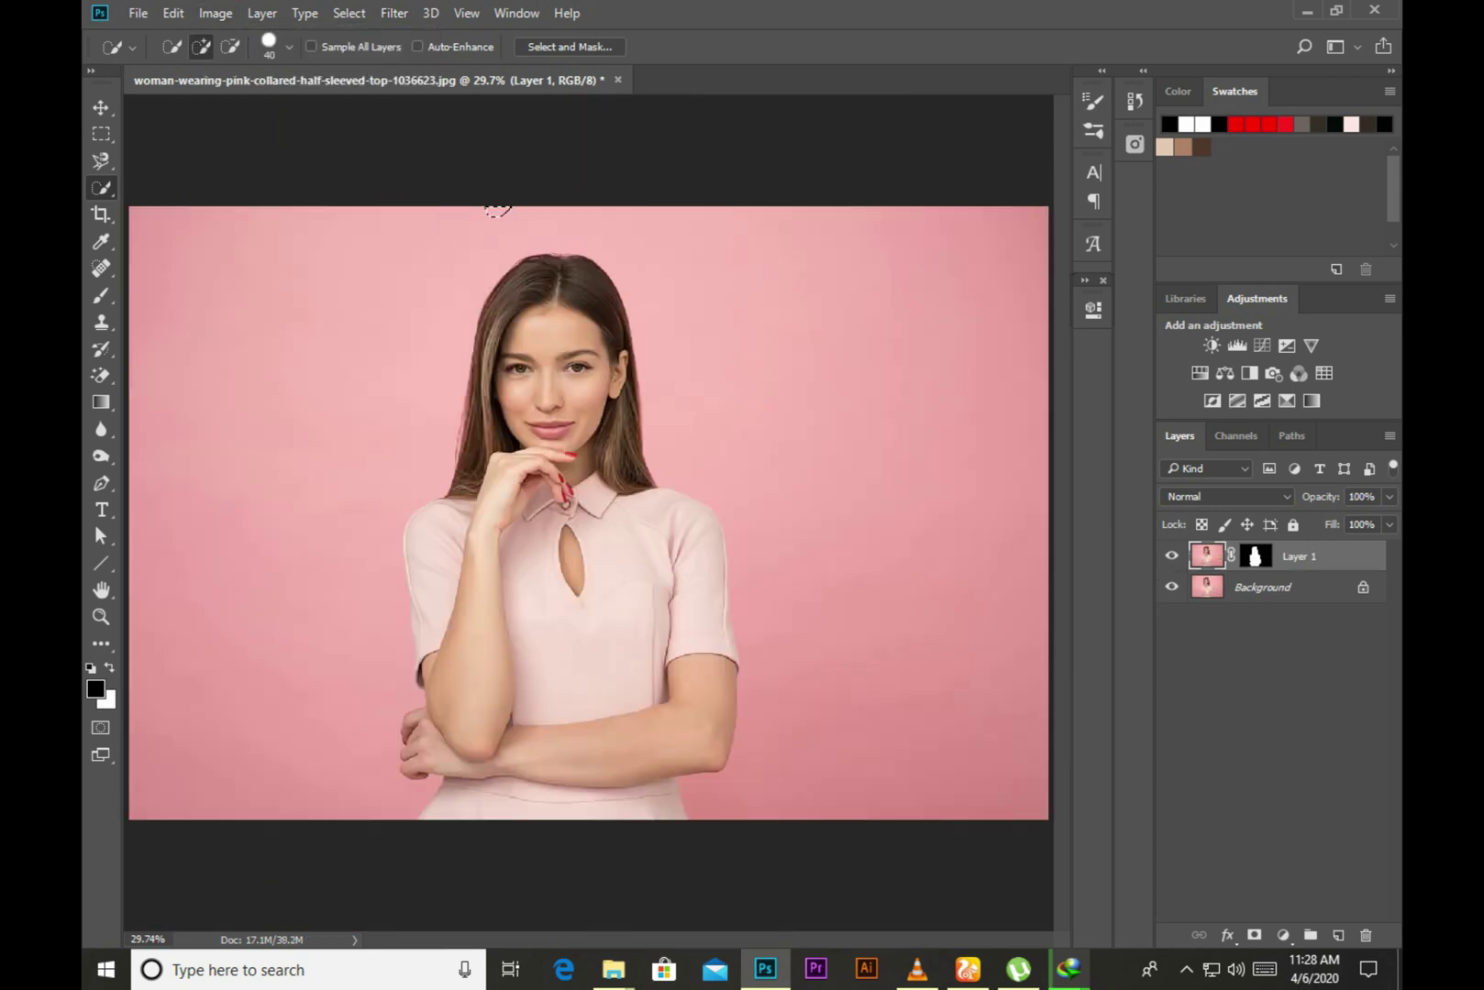
key(alt+t)
key(Escape)
Reapply Diffuse to the upright portrait and zoom in to about 43.5%.
key(e)
key(alt+t)
key(Escape)
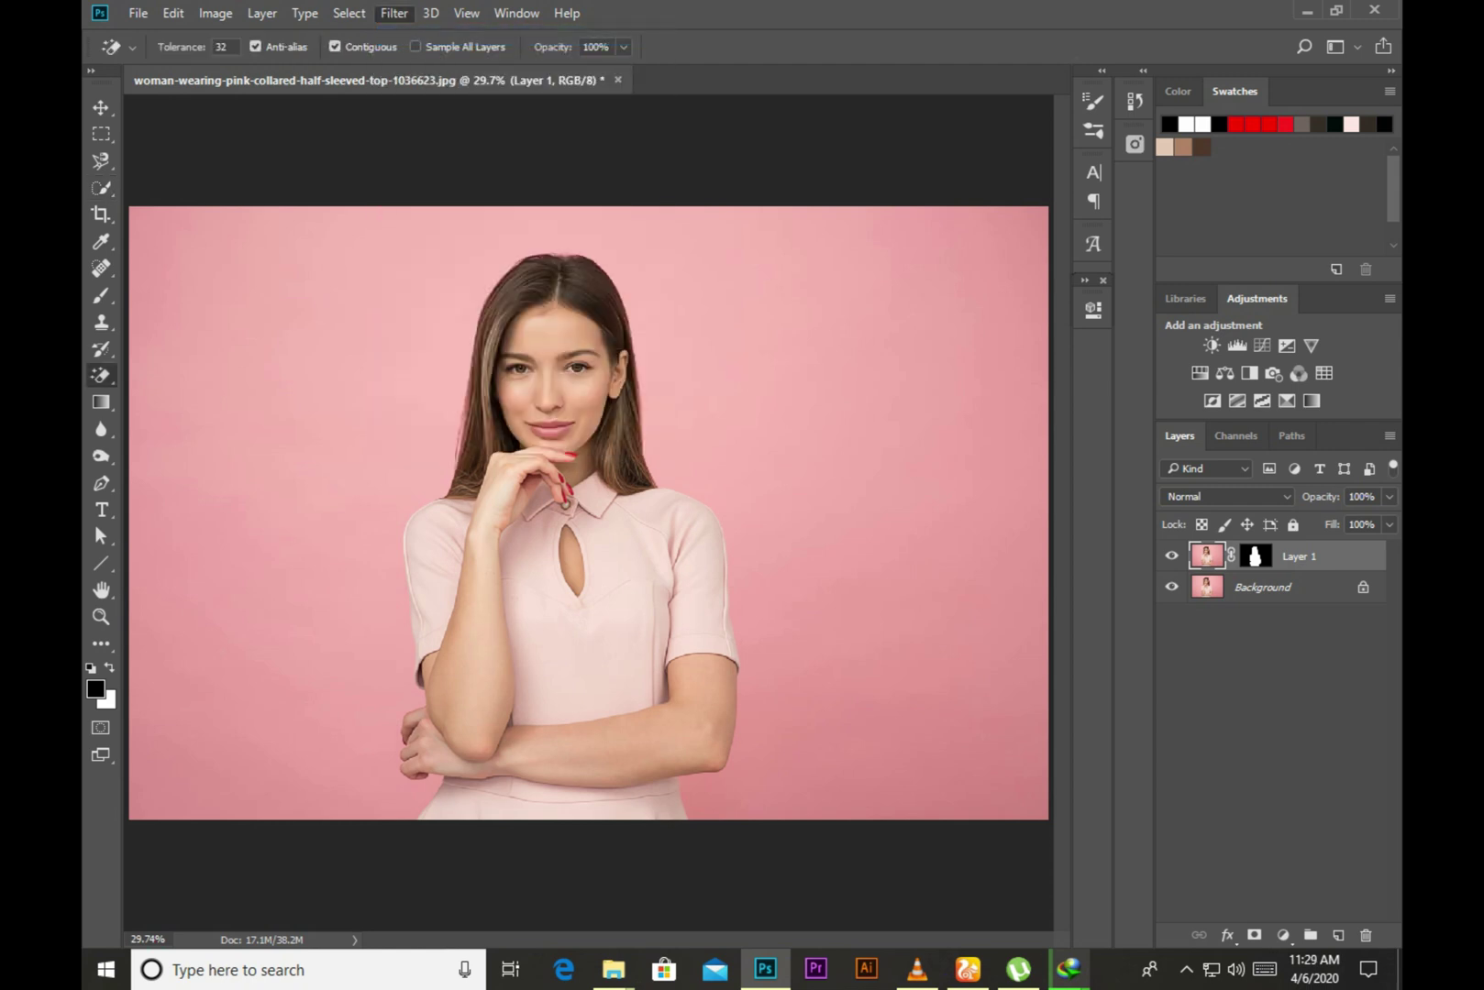
key(Escape)
scroll(587, 442, up, 2)
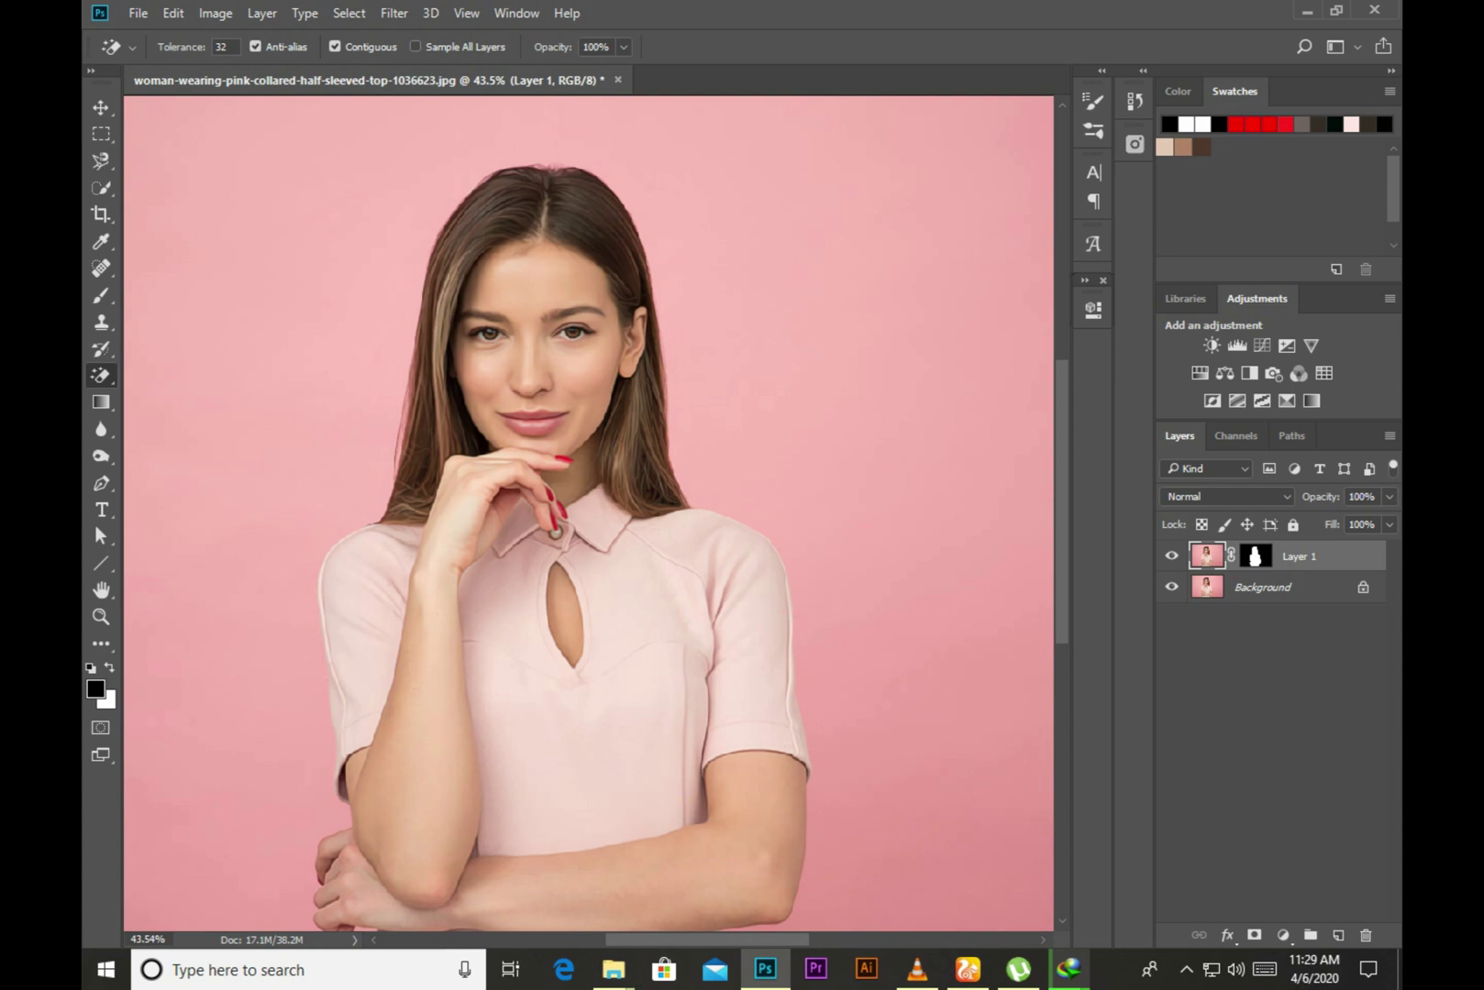
key(v)
click(393, 13)
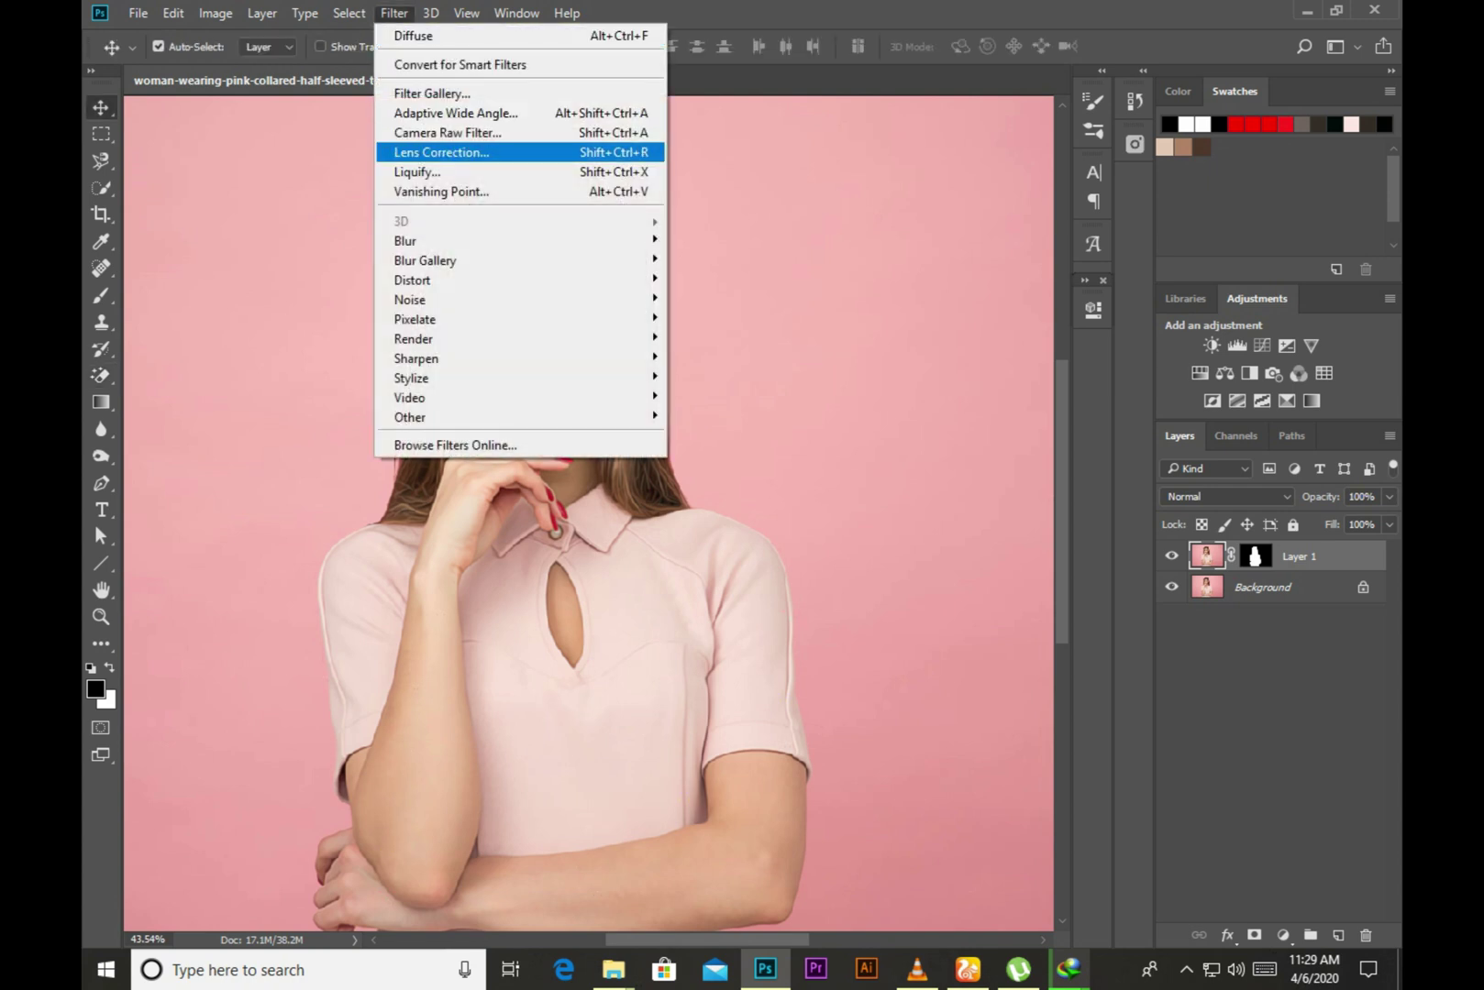
Run Smart Sharpen again at 230% amount, 2.5 px radius and 35% noise reduction.
click(715, 436)
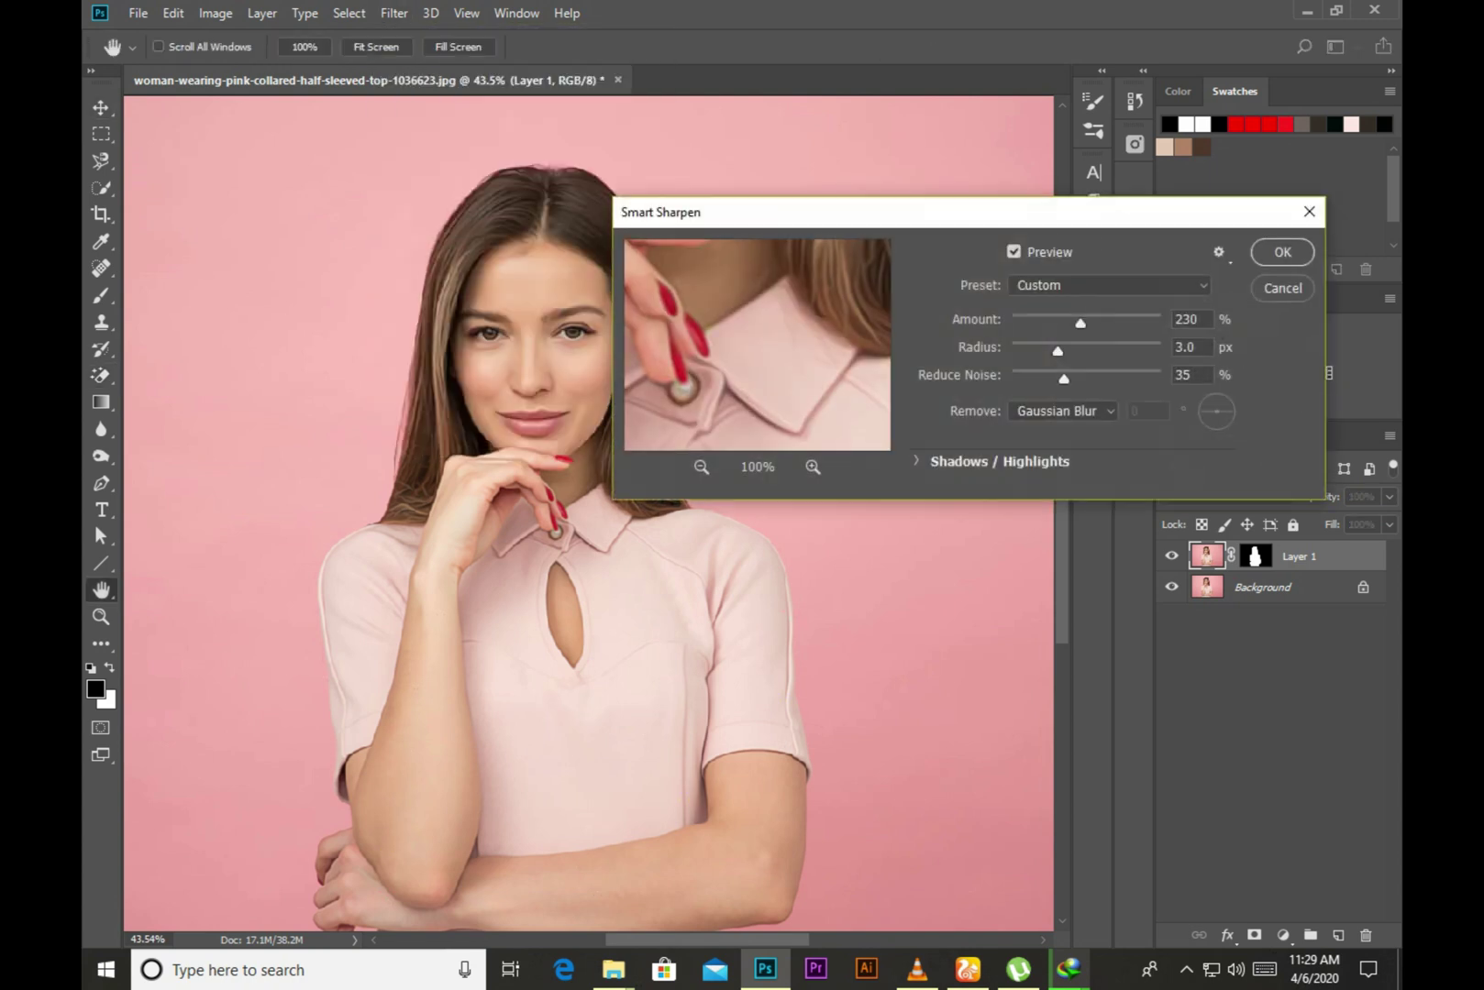
drag(724, 257, 802, 519)
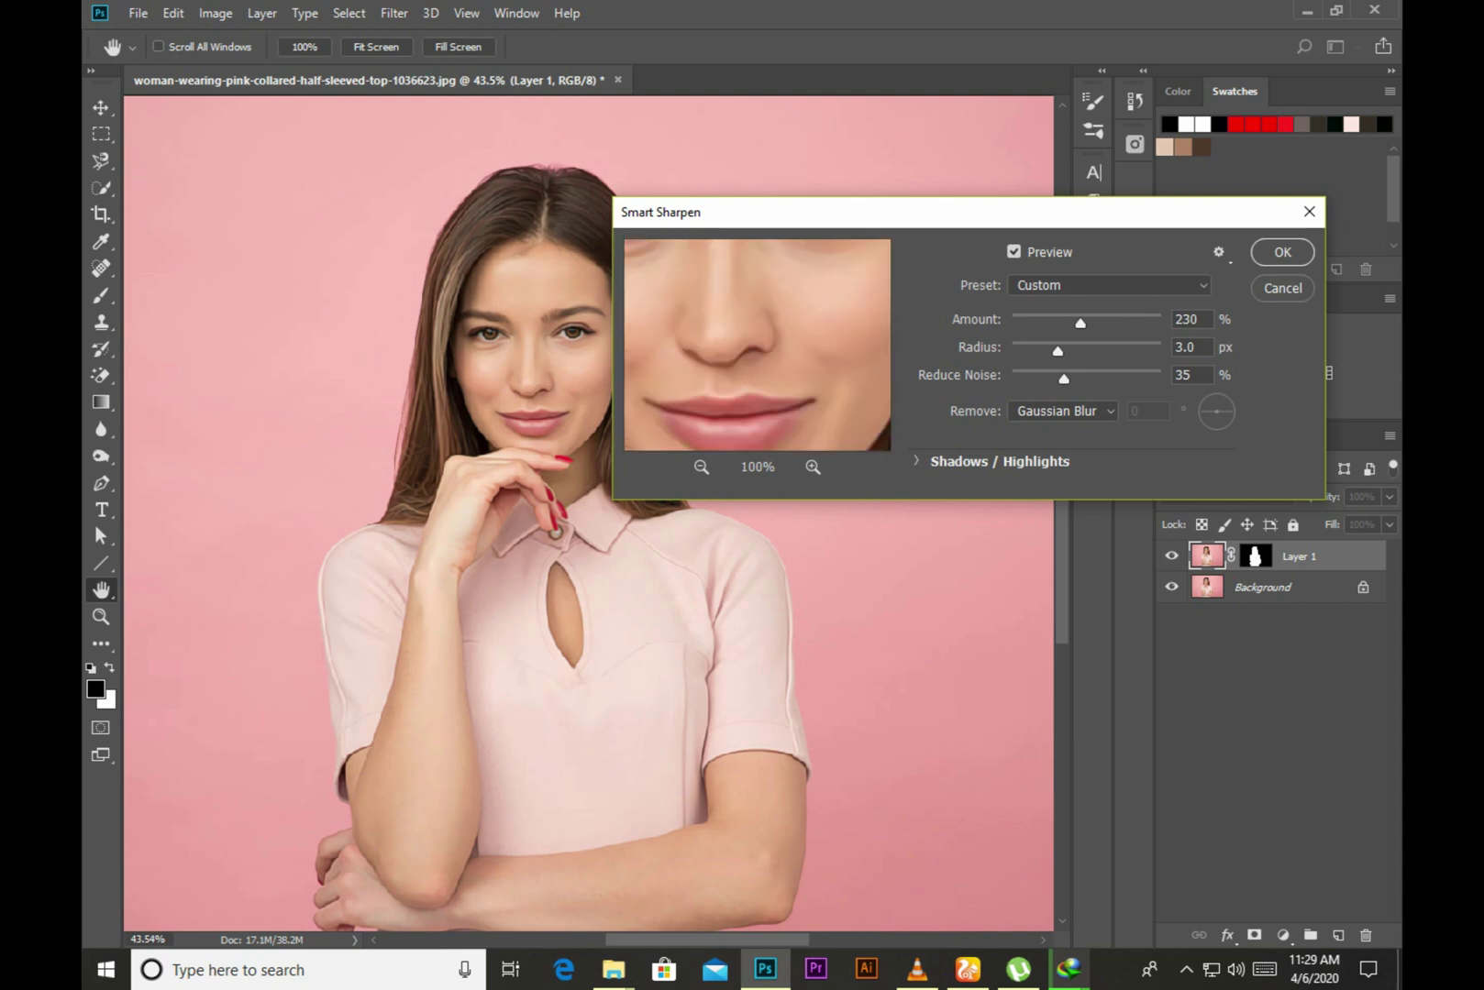
drag(757, 345, 775, 400)
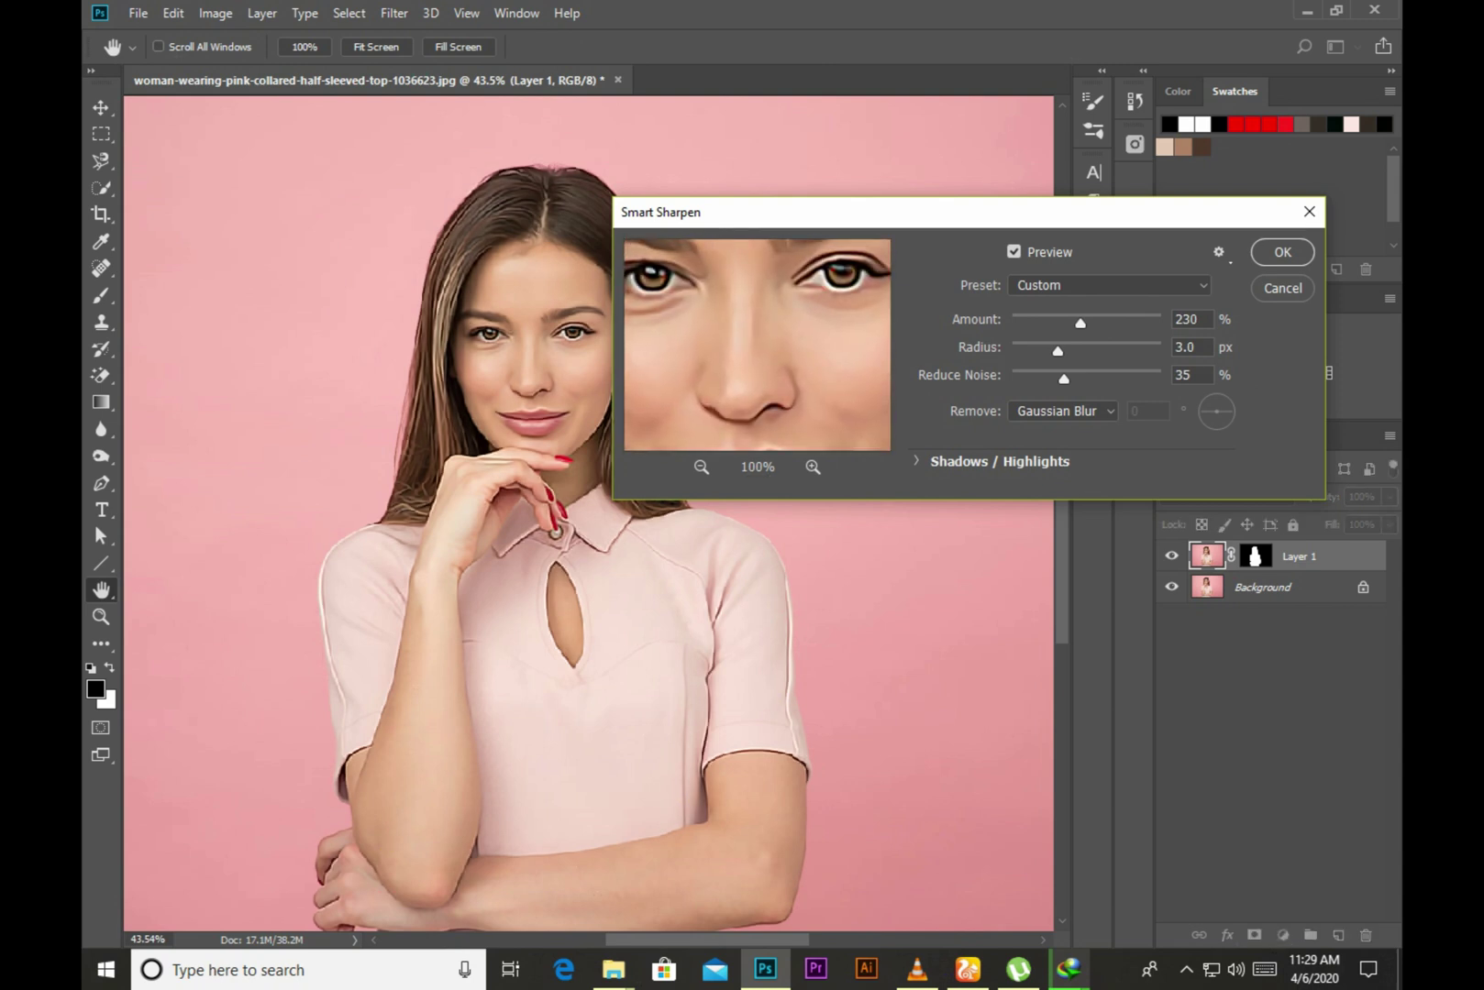
key(Down)
key(Down)
key(Down)
key(Down)
key(Down)
key(Return)
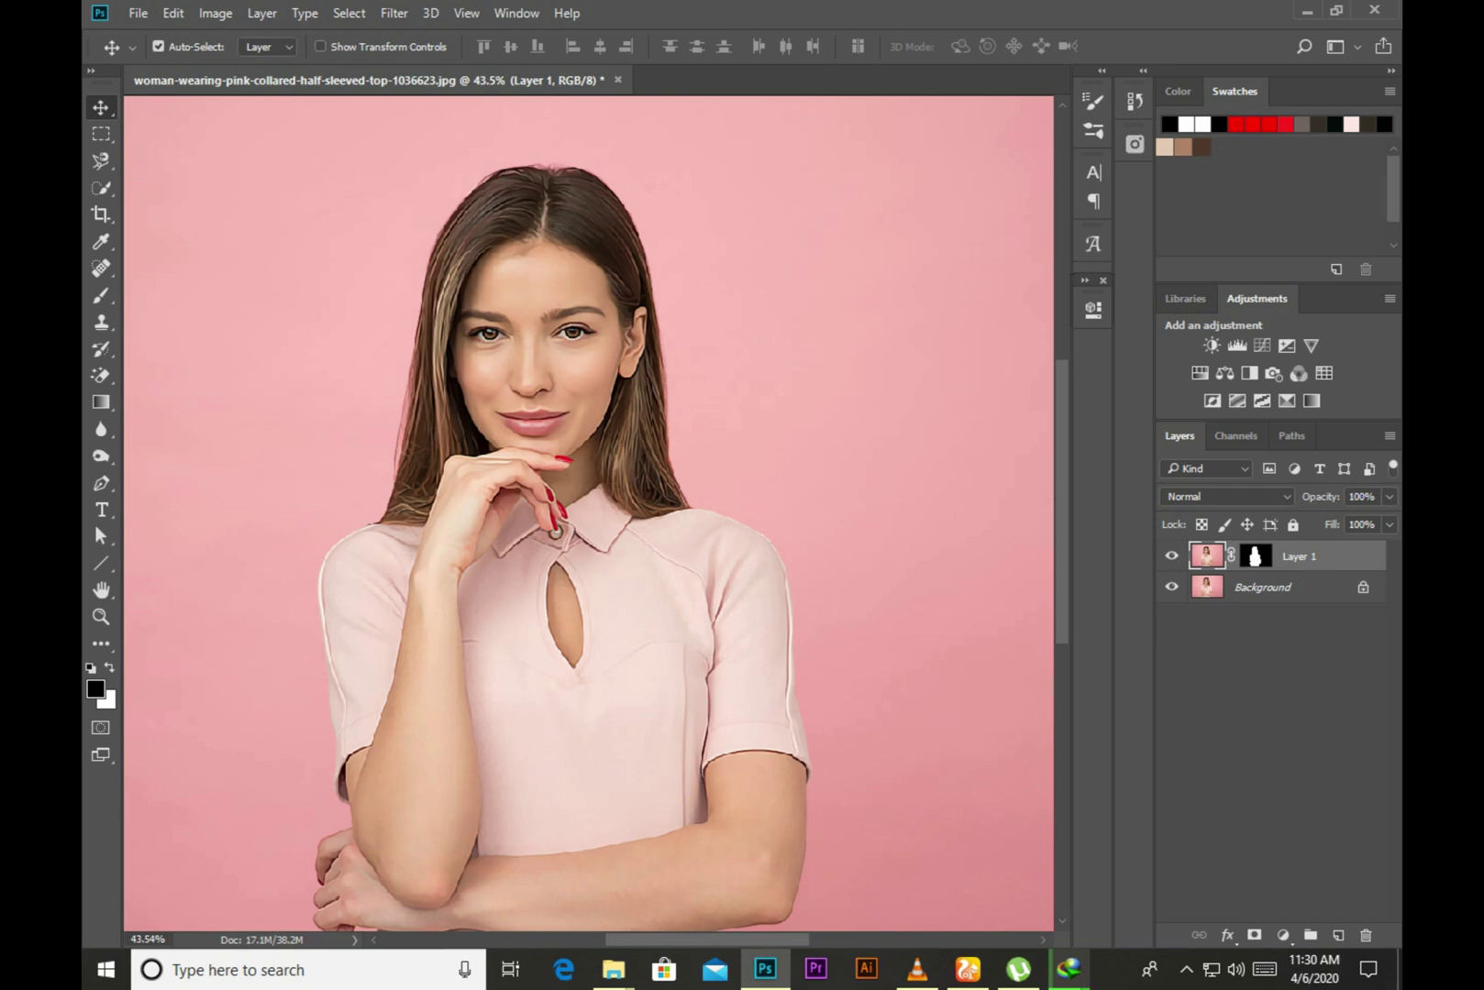
click(394, 13)
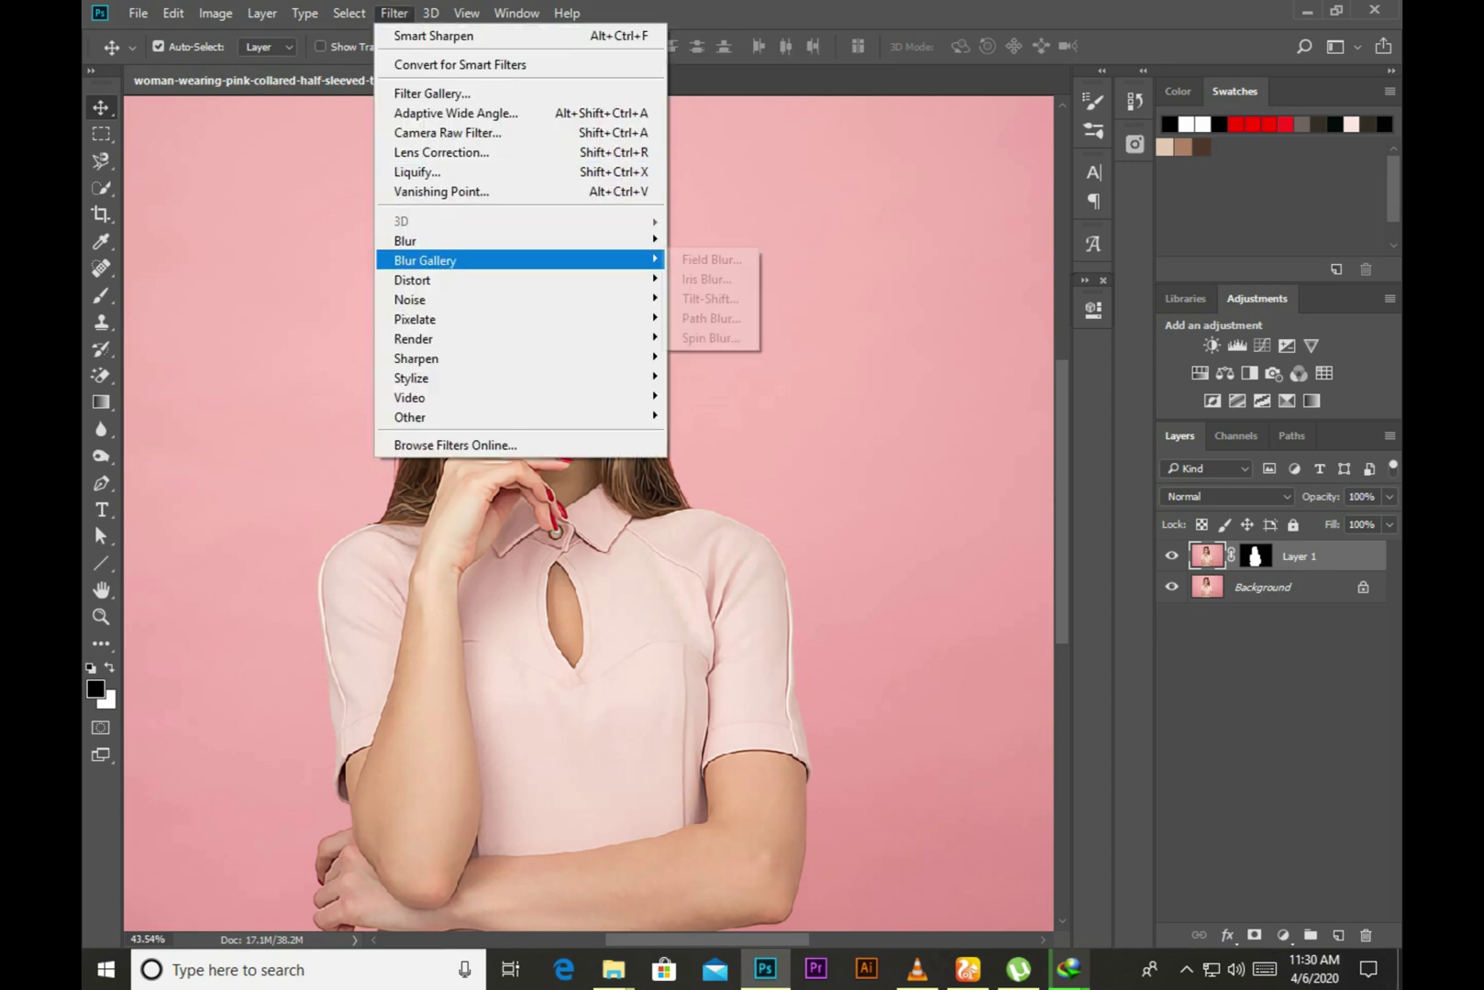
Apply Anisotropic Diffuse, then rotate 90° clockwise twice, reapplying Diffuse each time.
click(702, 376)
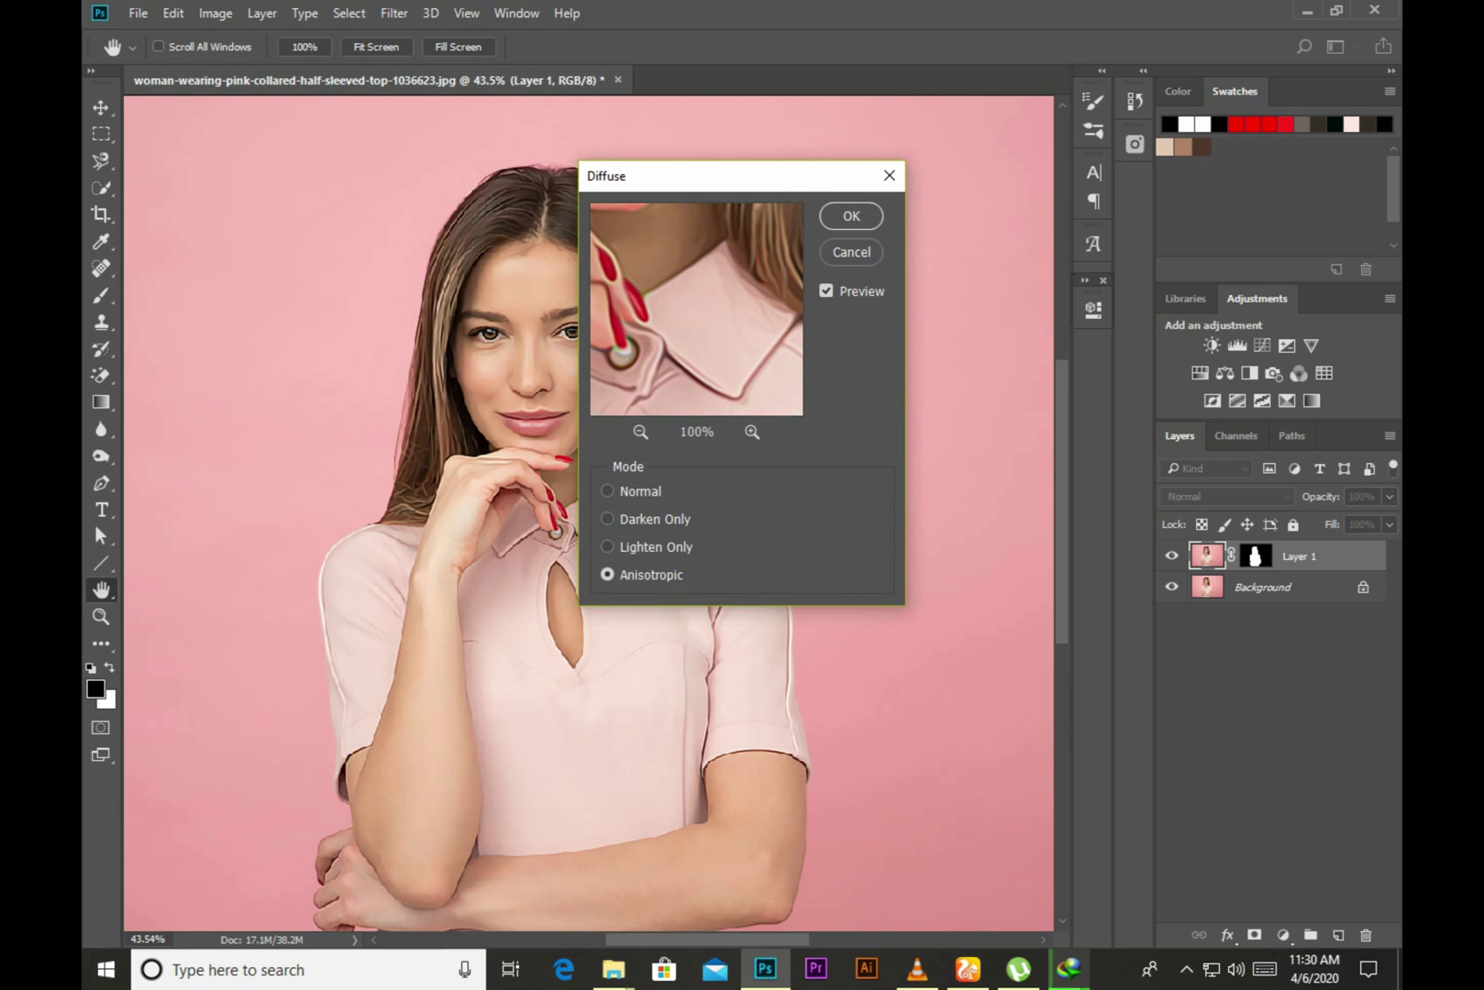
key(Return)
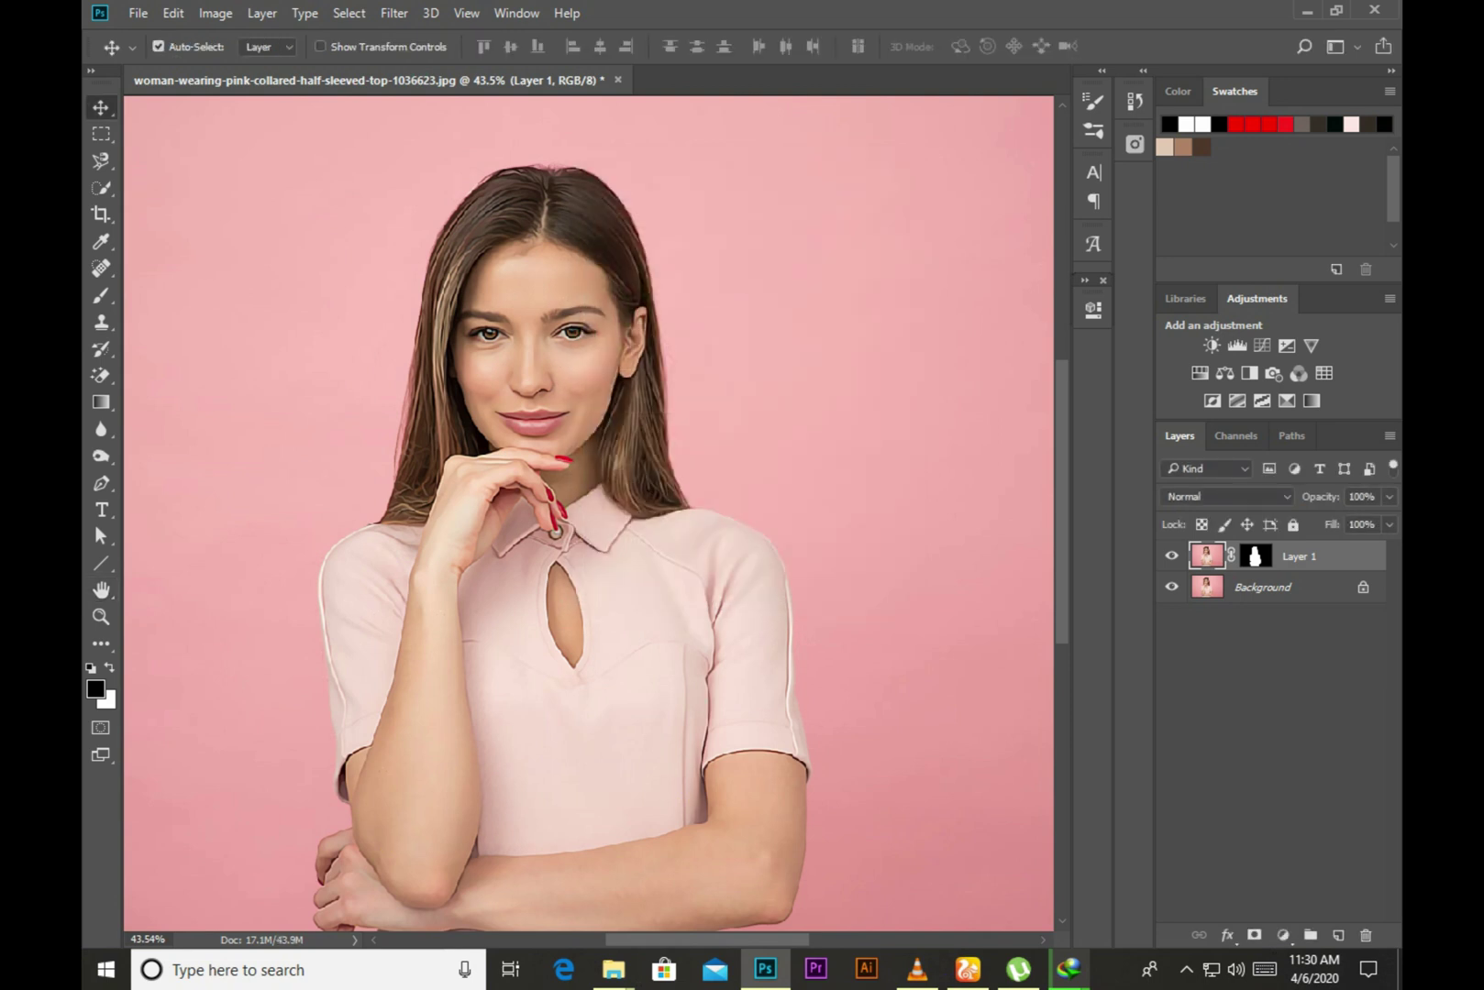
click(216, 13)
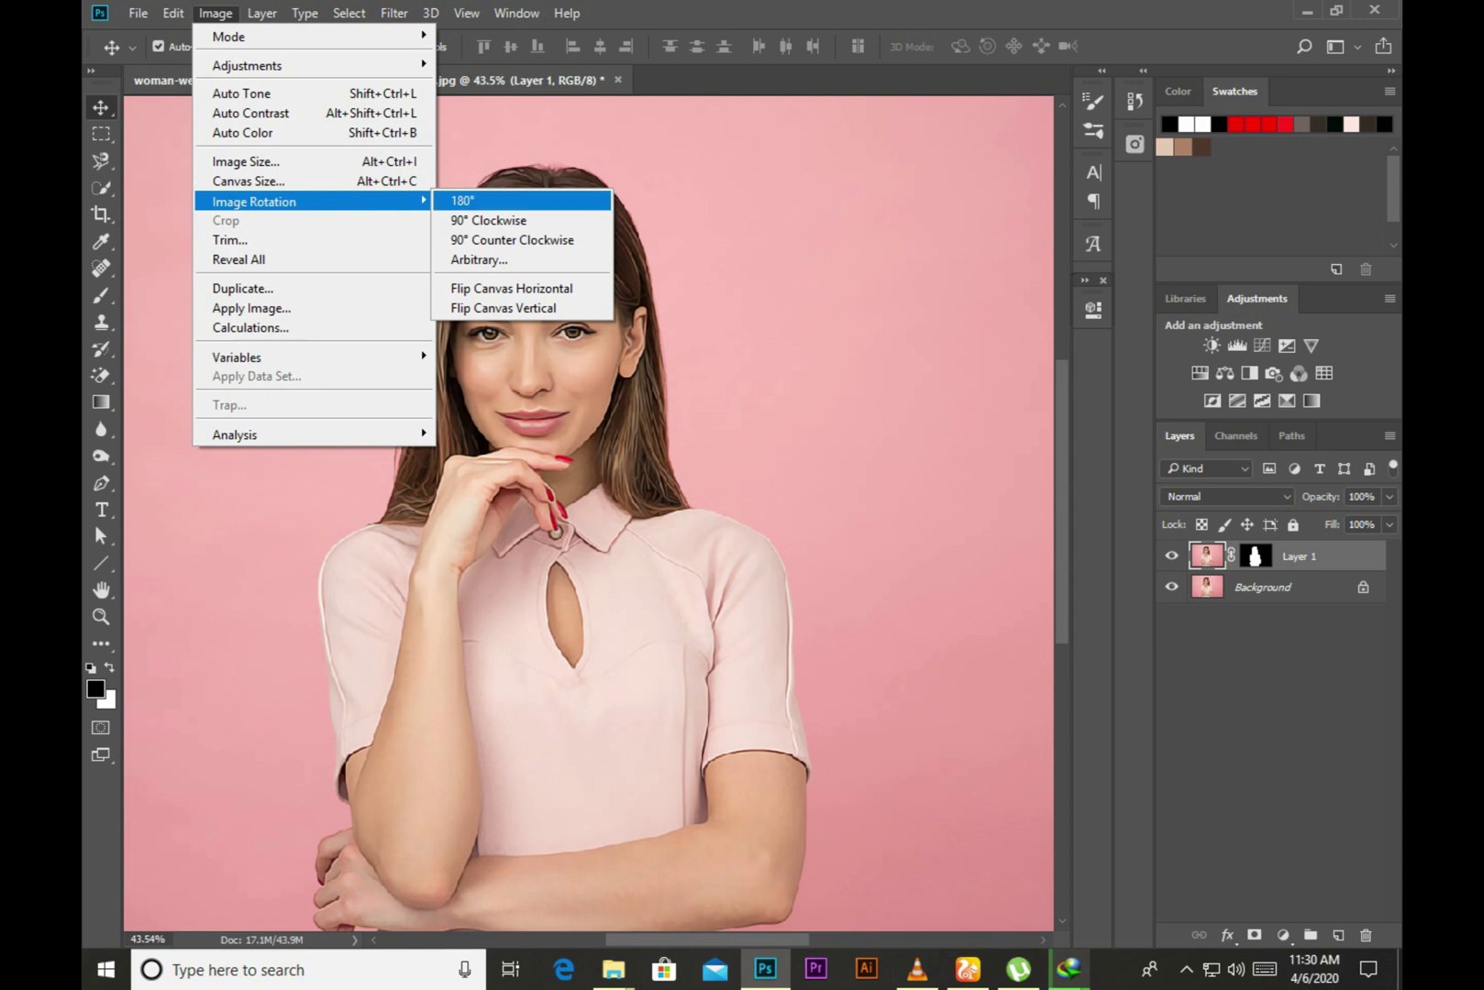
click(488, 220)
click(394, 12)
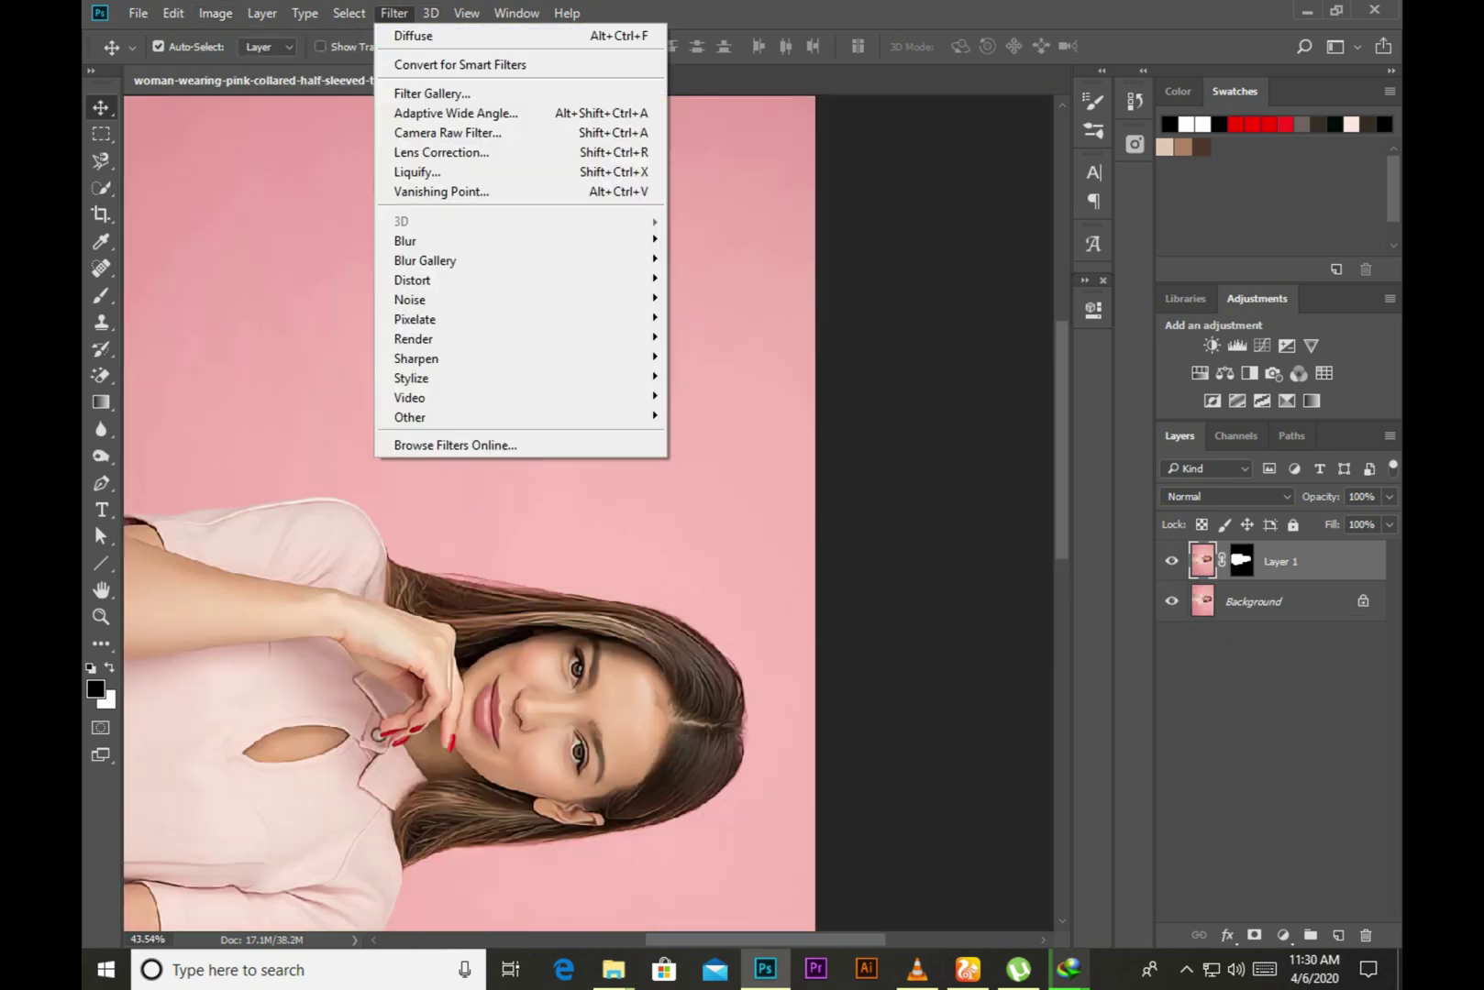
key(Escape)
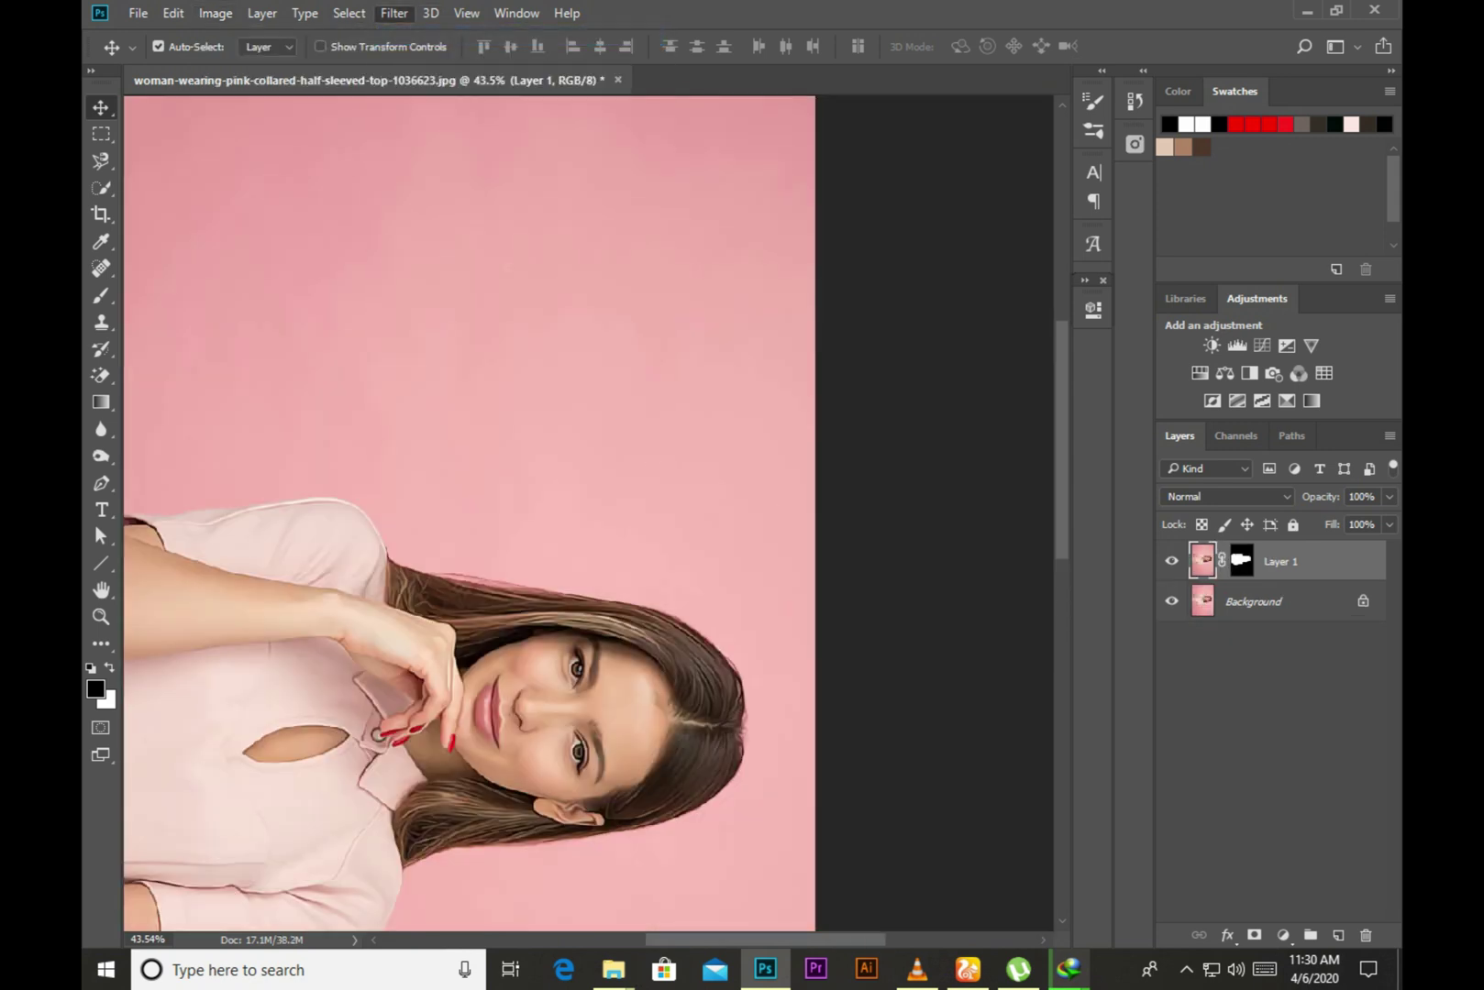
click(216, 13)
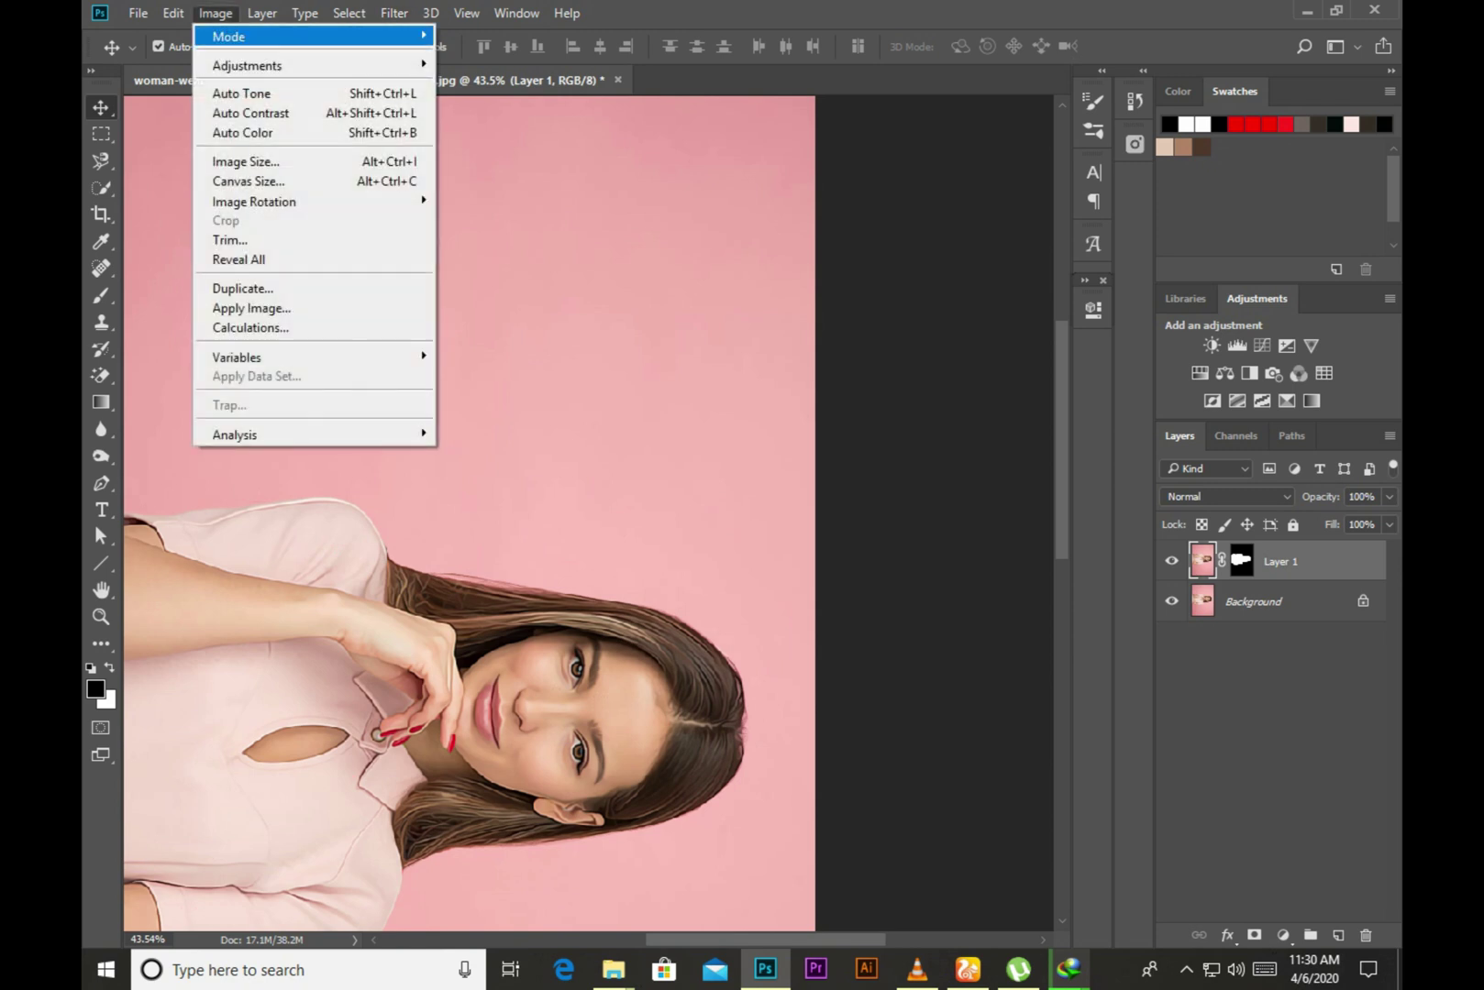
mouse_move(254, 202)
click(482, 219)
click(394, 13)
key(Escape)
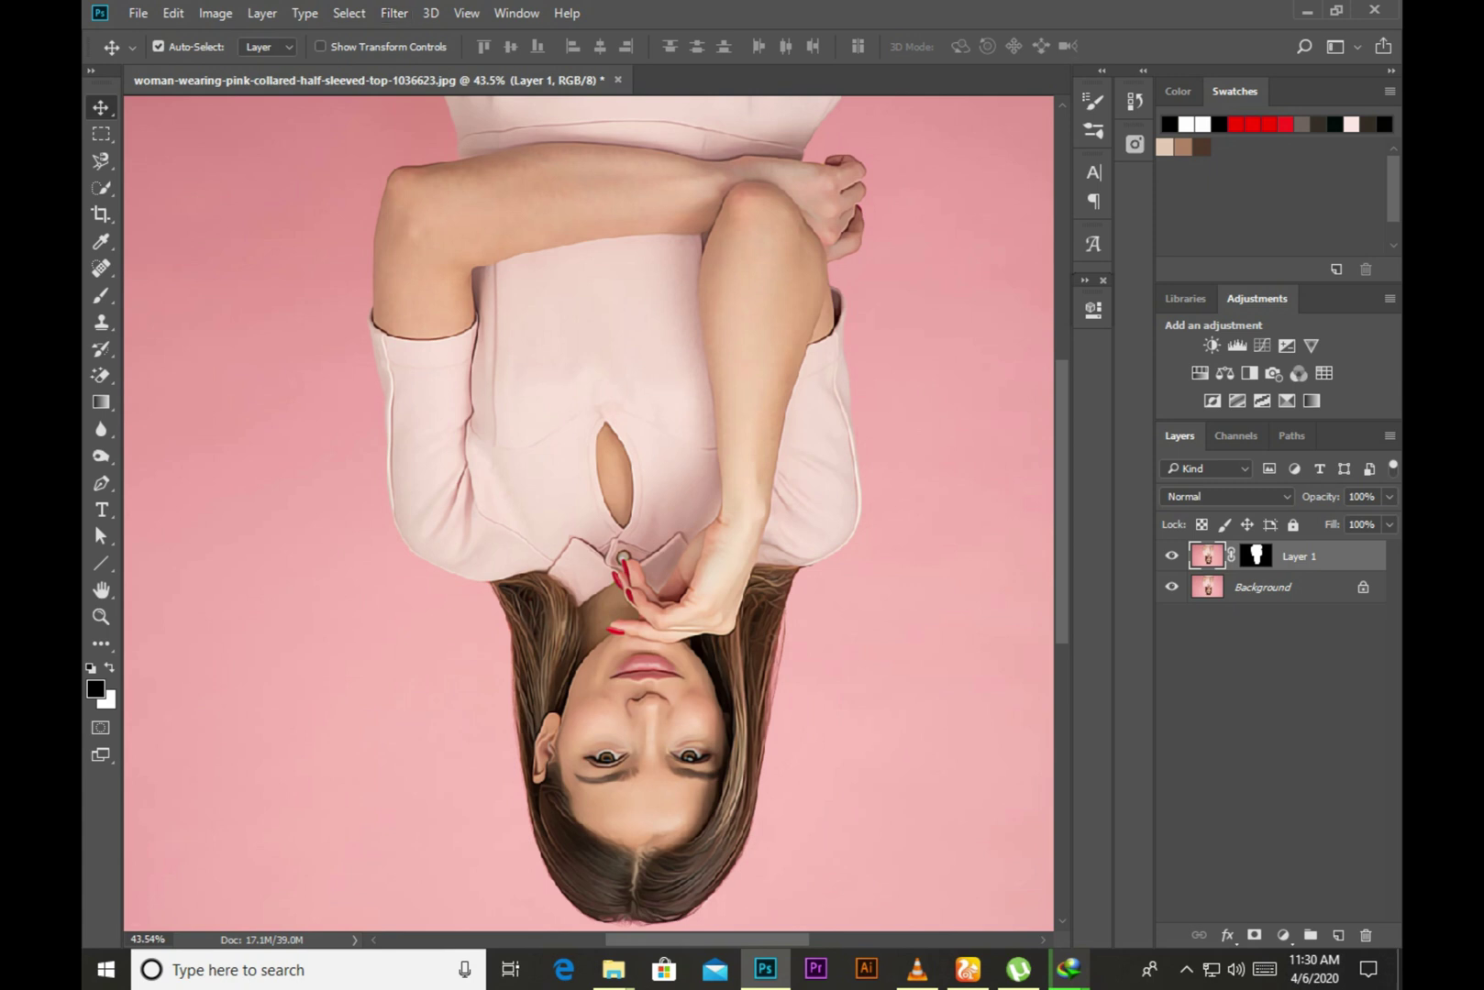
Rotate twice more with Diffuse reapplied until the portrait is upright again.
click(216, 13)
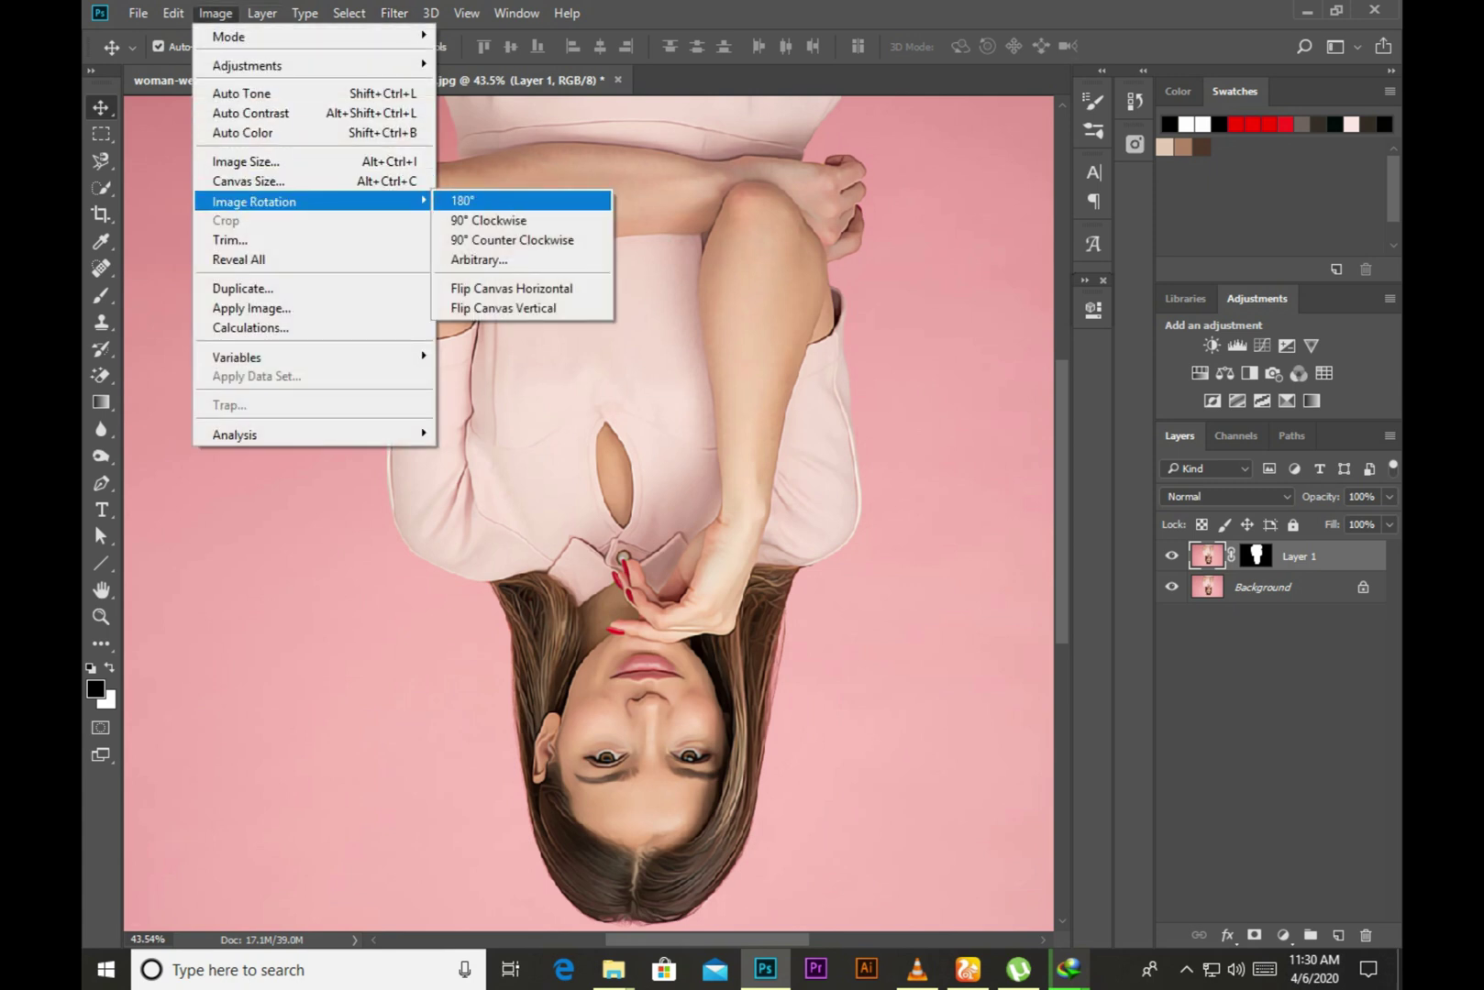
click(481, 221)
click(394, 13)
key(Escape)
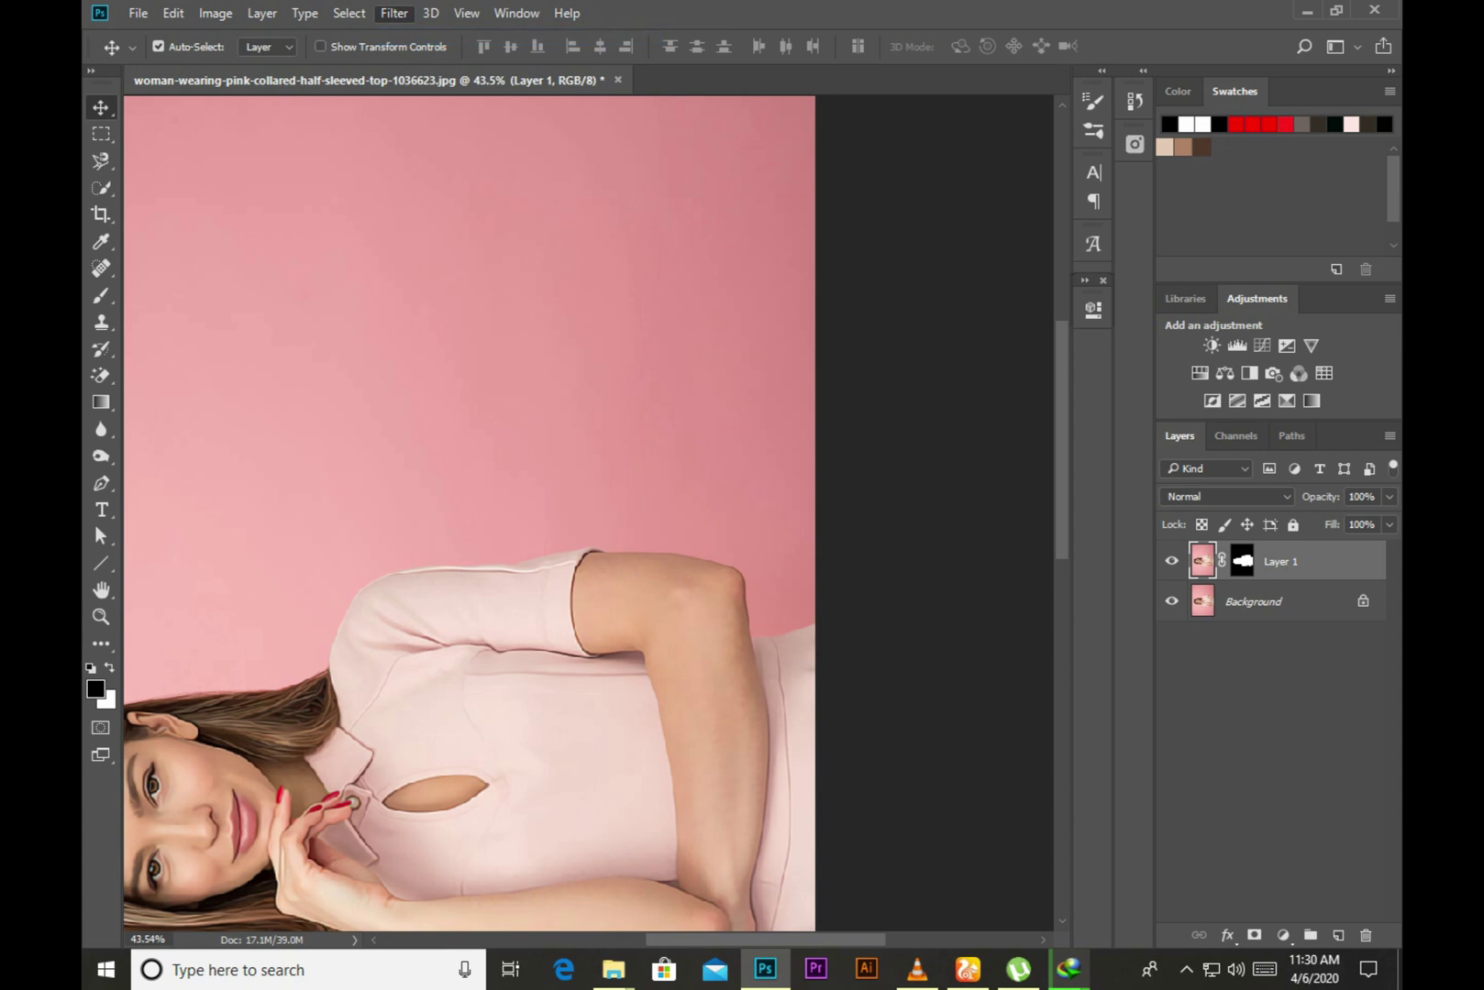
key(Escape)
click(215, 12)
mouse_move(254, 202)
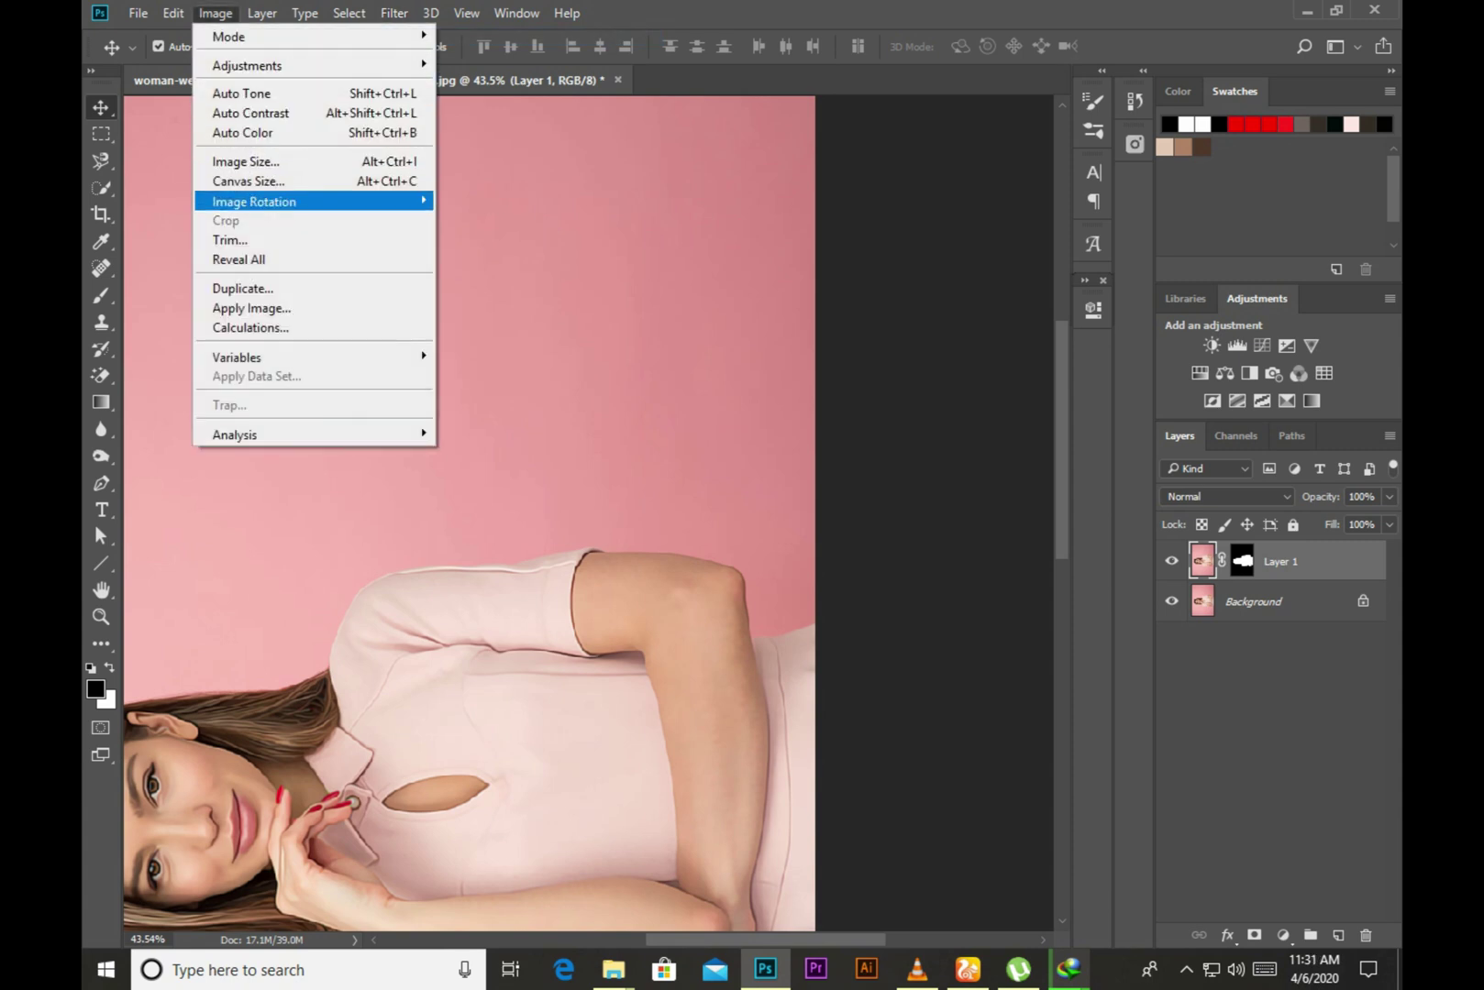
click(489, 221)
click(395, 13)
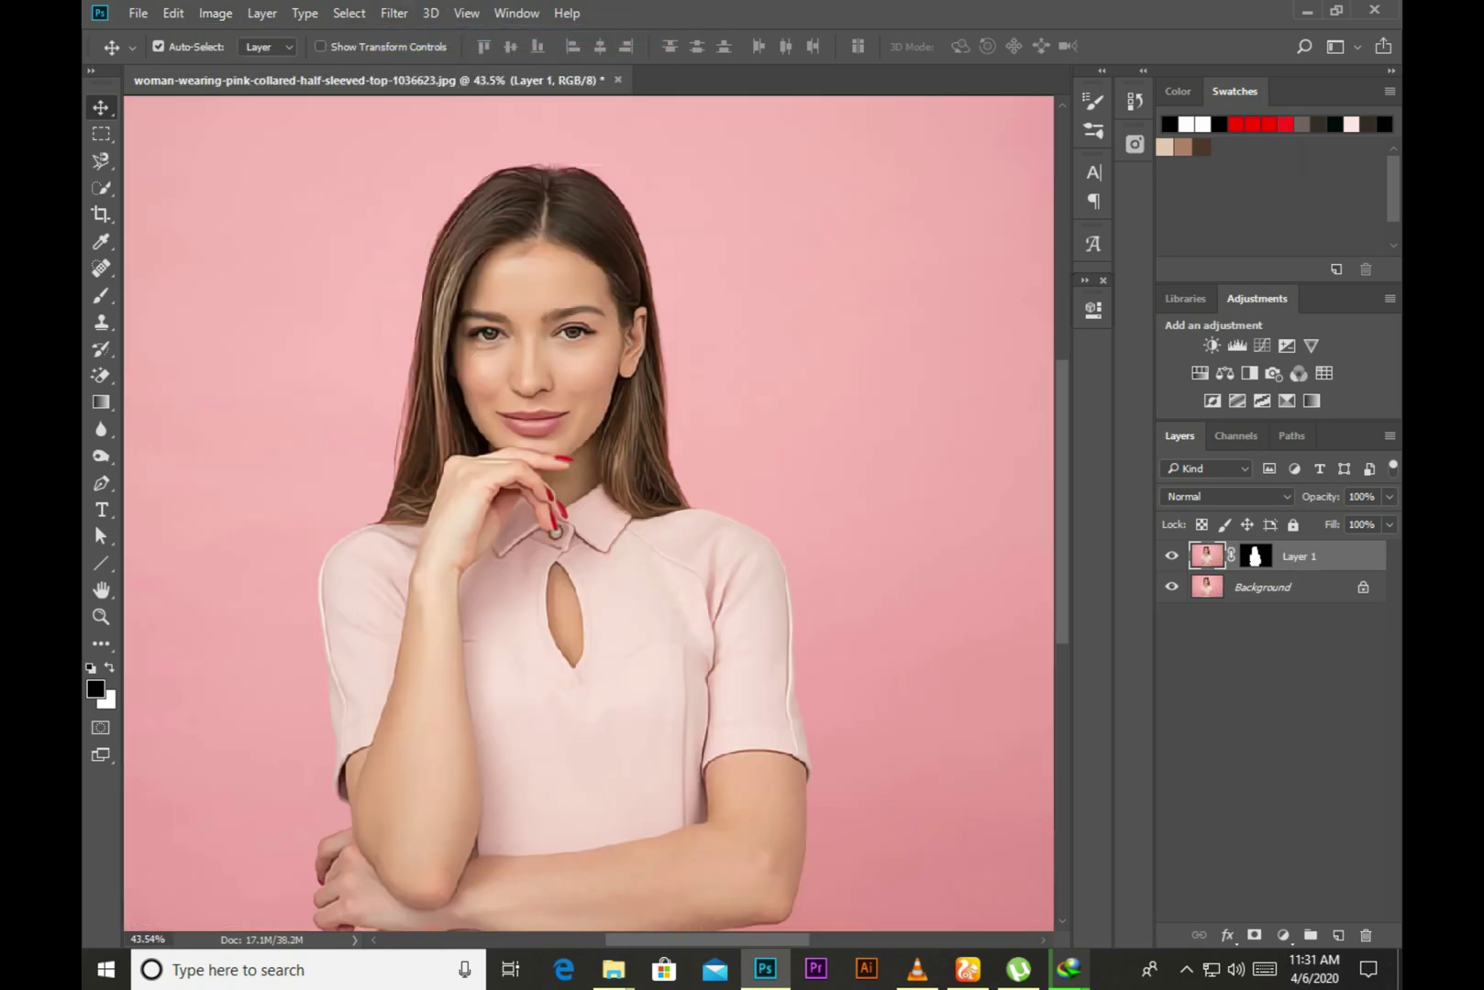
click(393, 13)
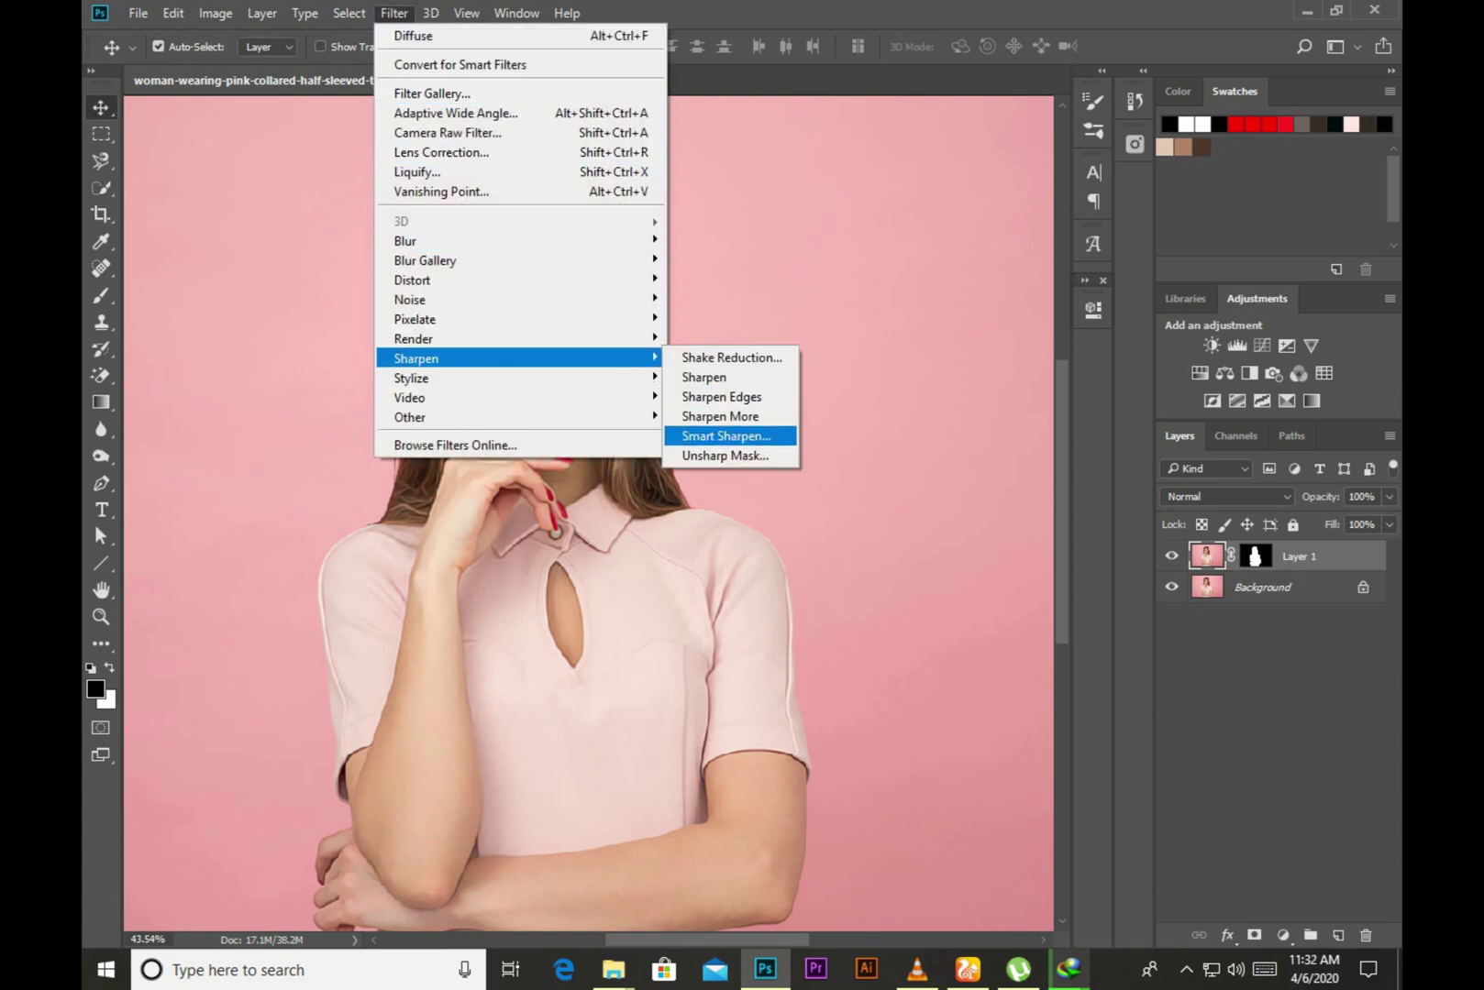
Apply a further Smart Sharpen pass keeping 230%, 2.5 px radius and 35% noise reduction.
click(724, 435)
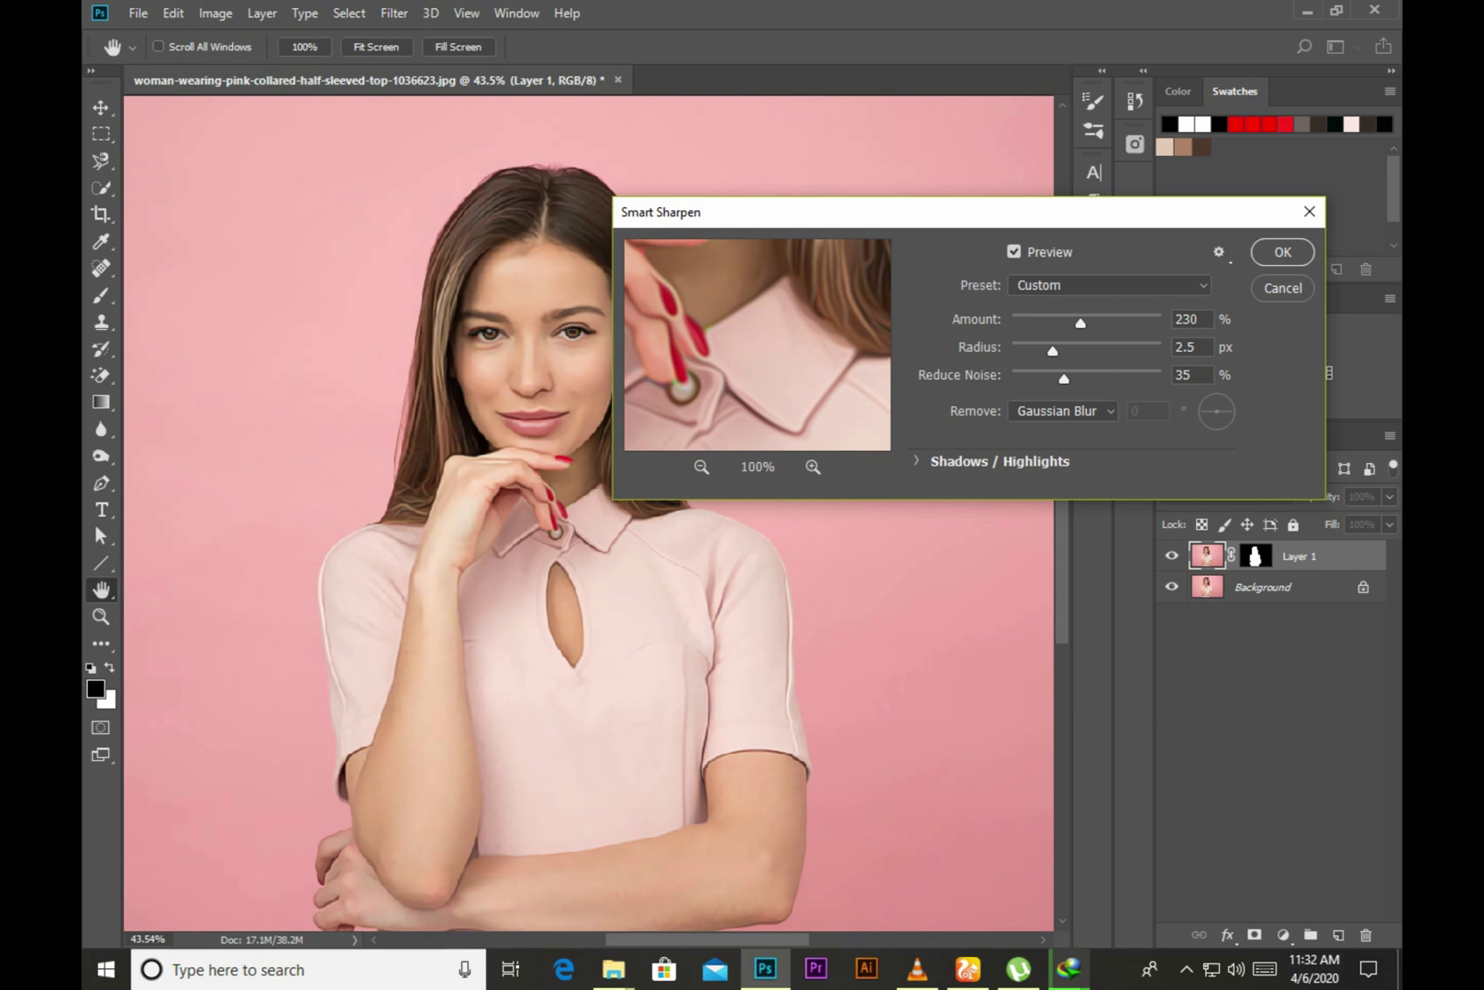
drag(725, 275, 816, 449)
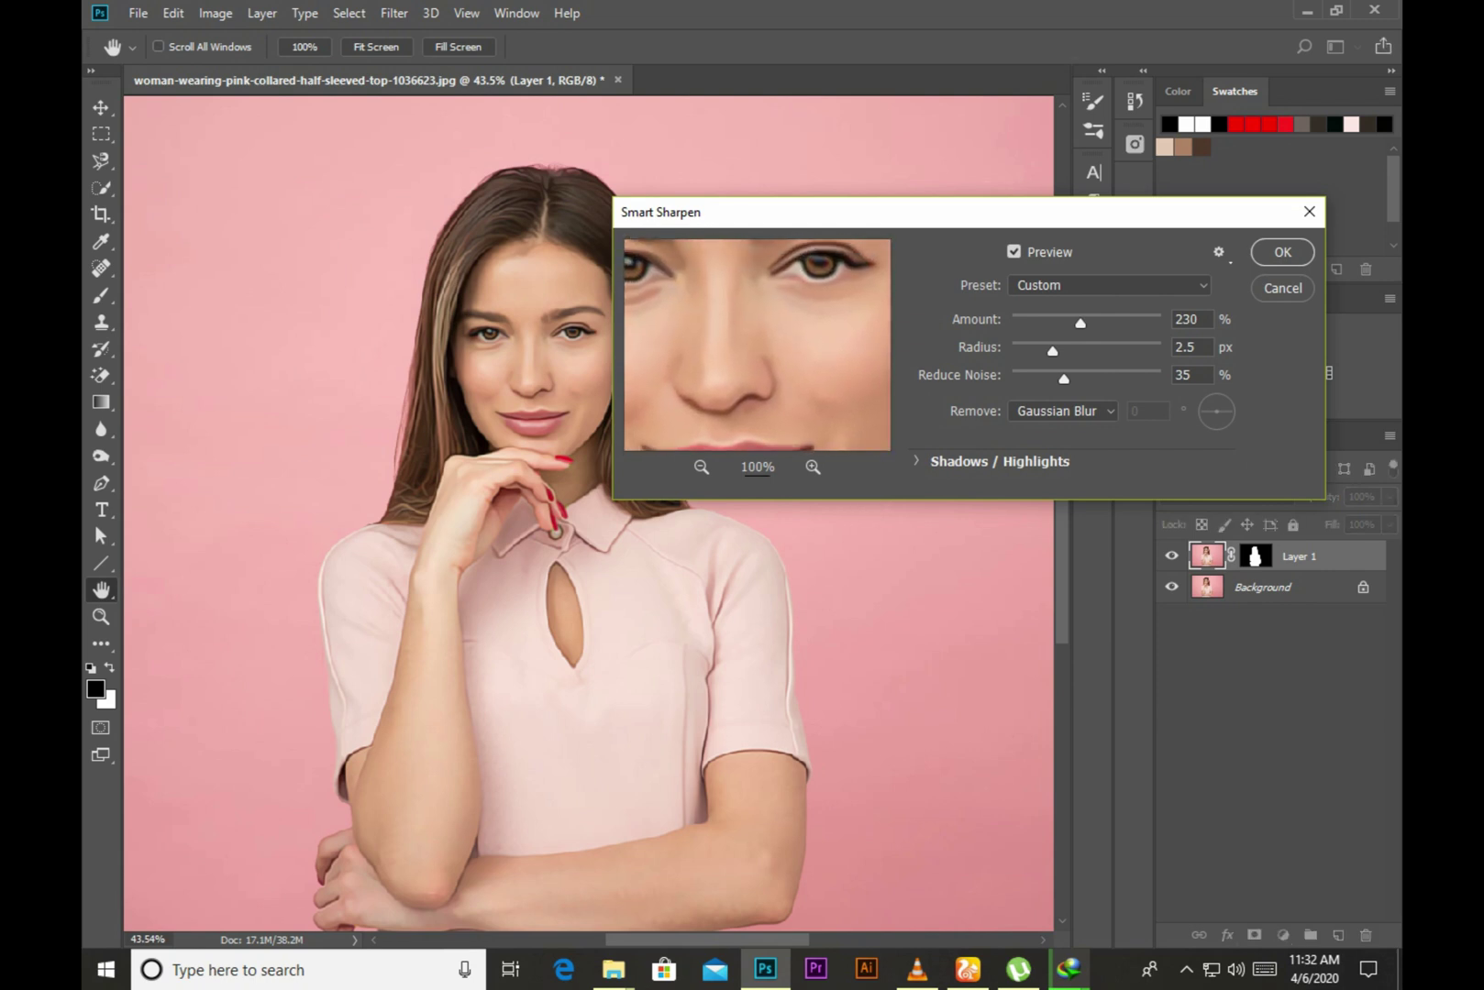
key(Tab)
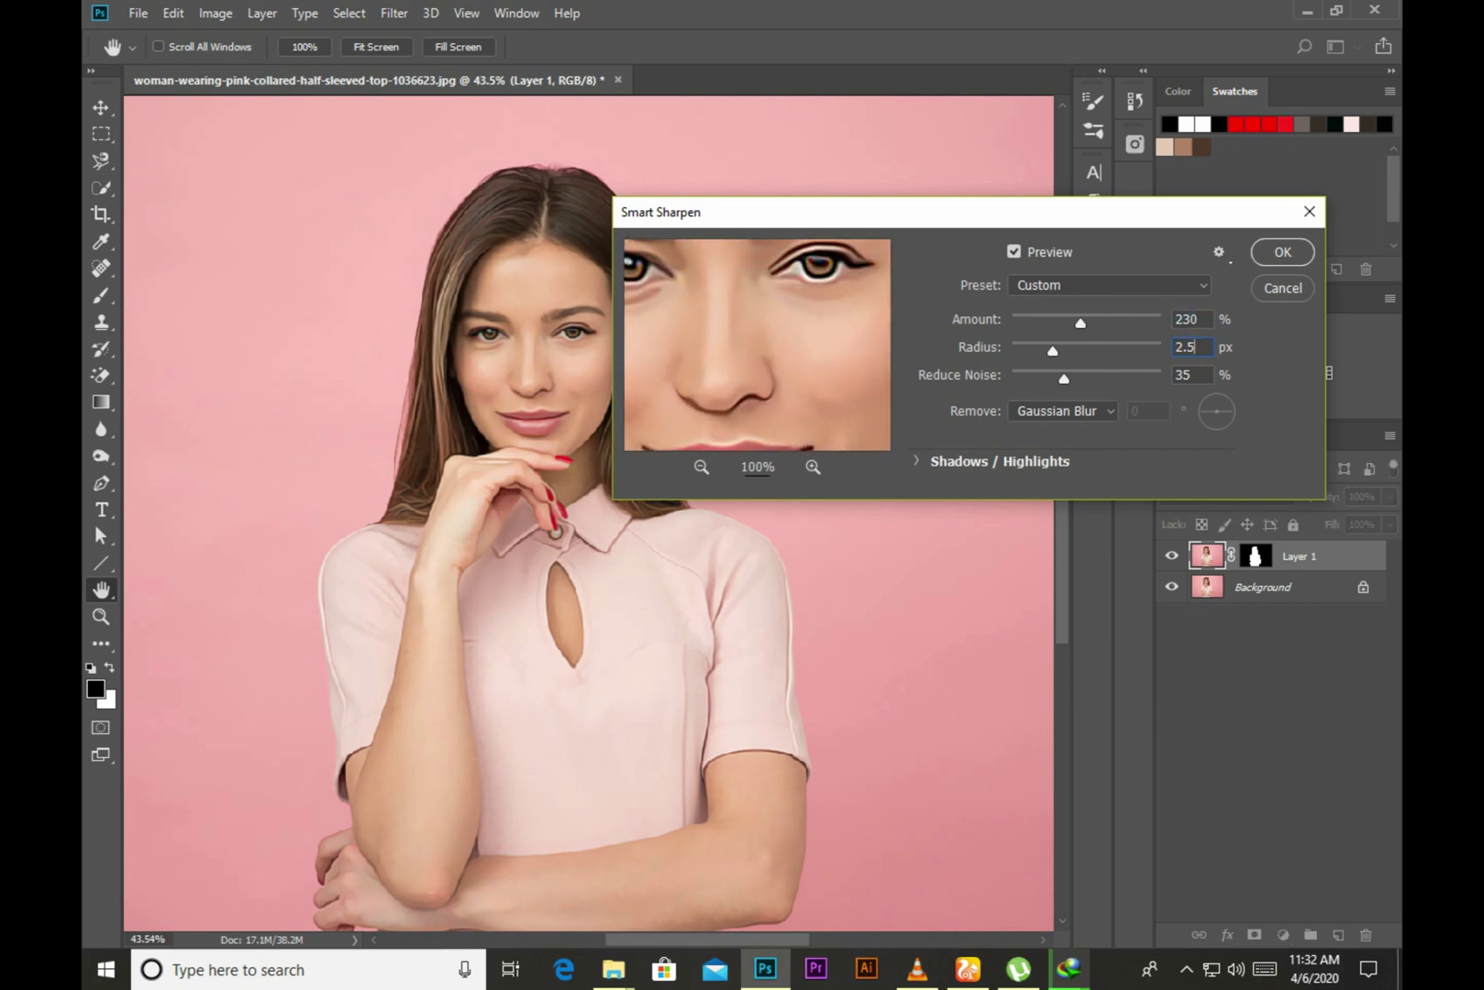
key(Tab)
key(Return)
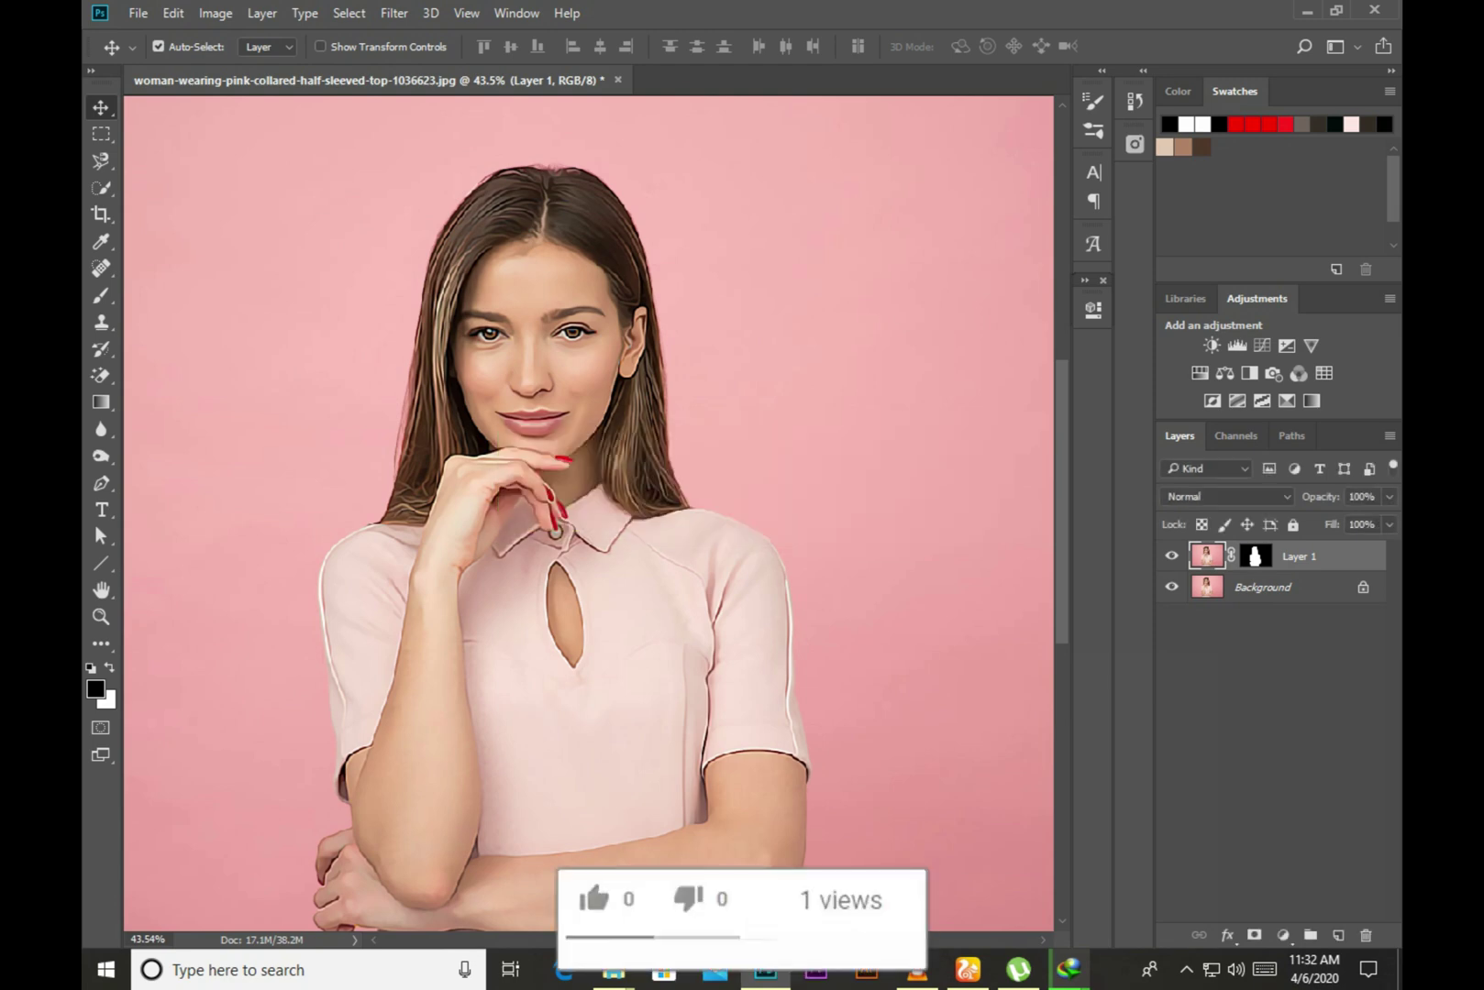
Undo the earlier sharpening, convert Layer 1 to a smart object and duplicate it.
key(ctrl+z)
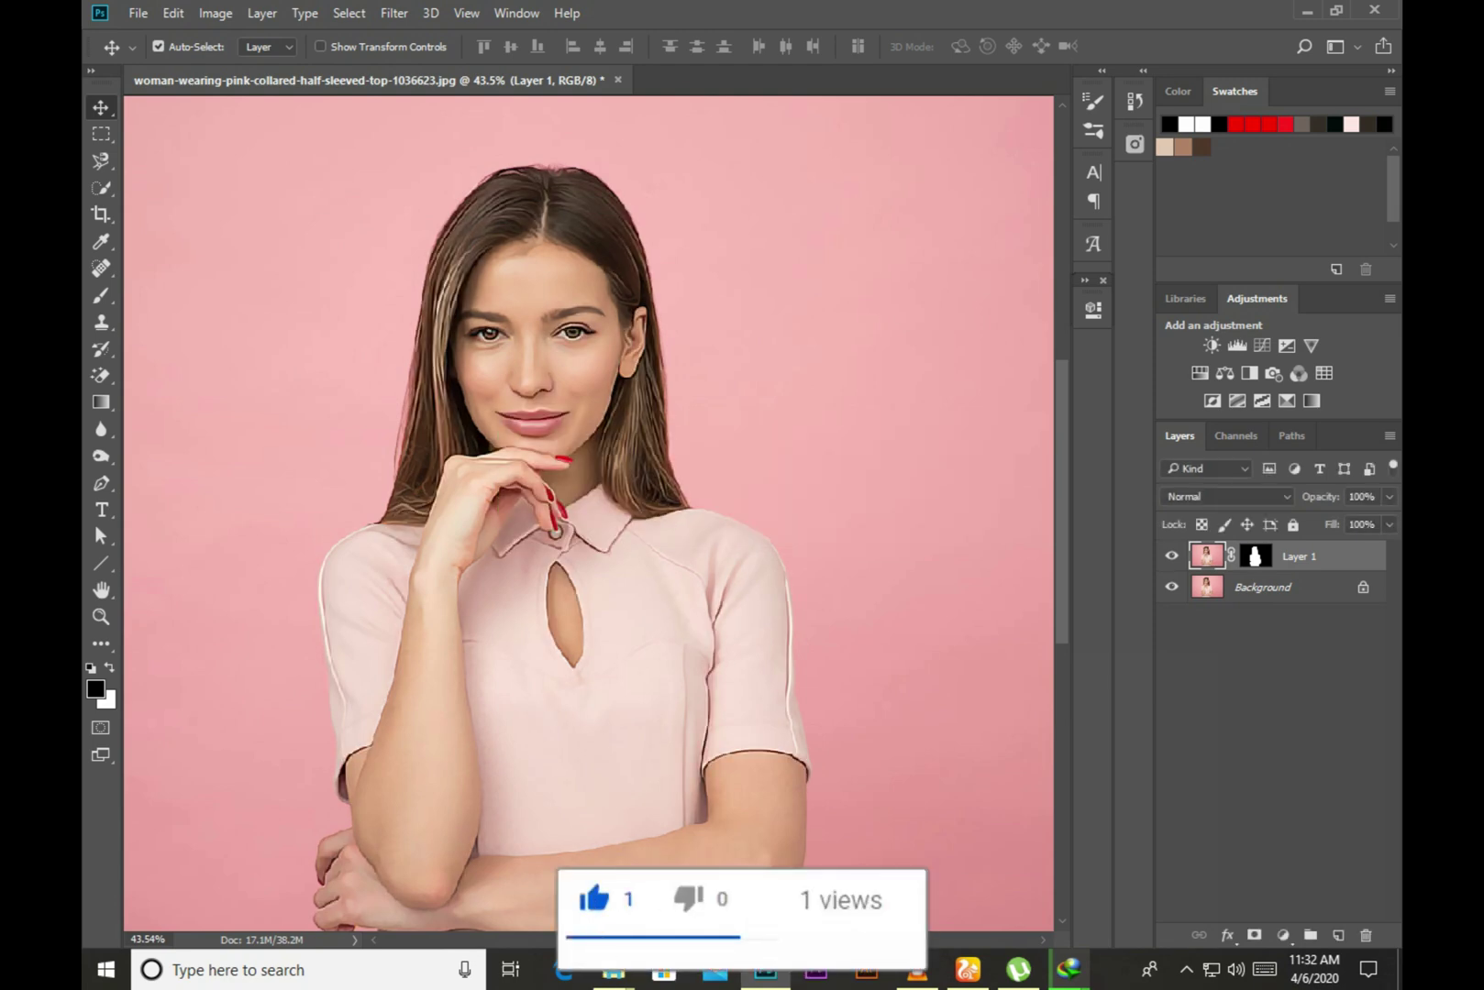
right_click(1302, 556)
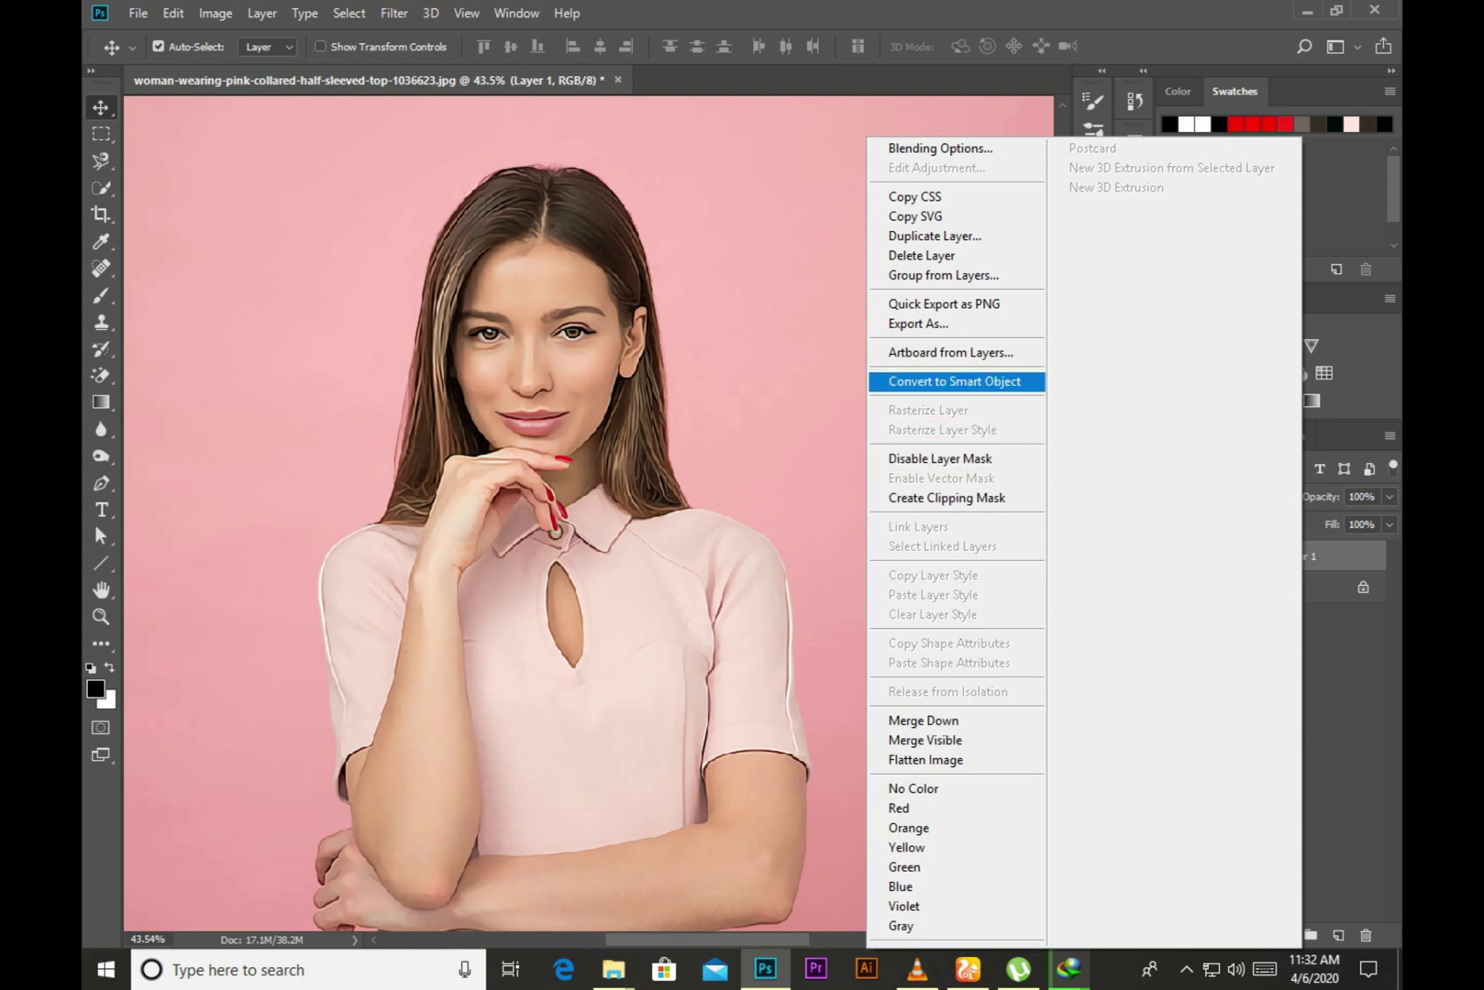
click(954, 381)
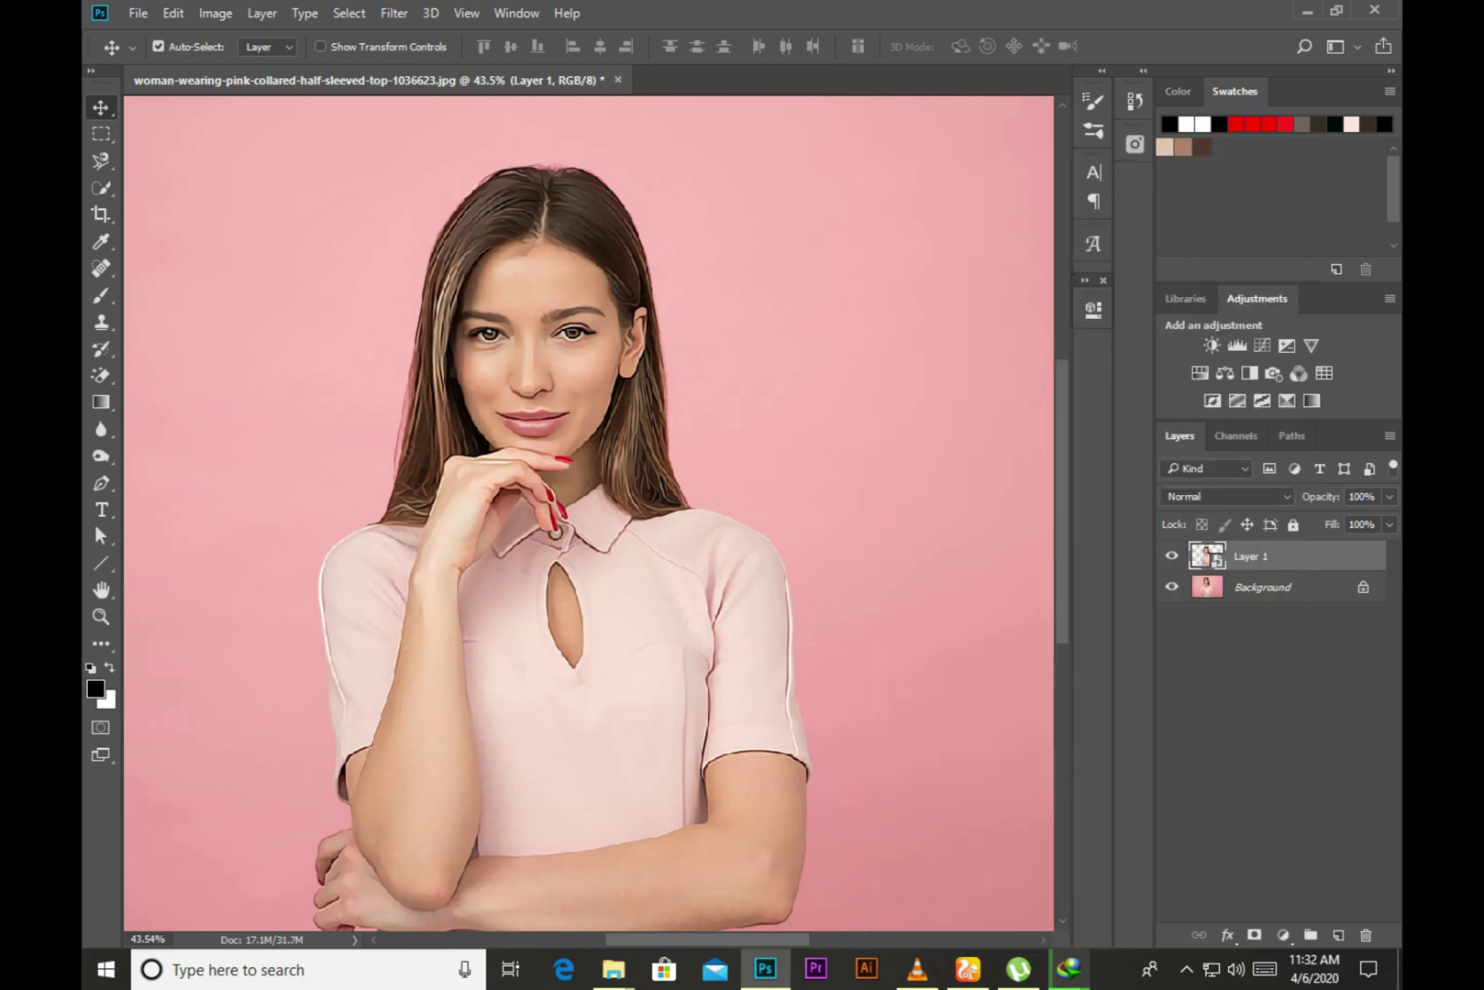
key(ctrl+j)
key(ctrl+j)
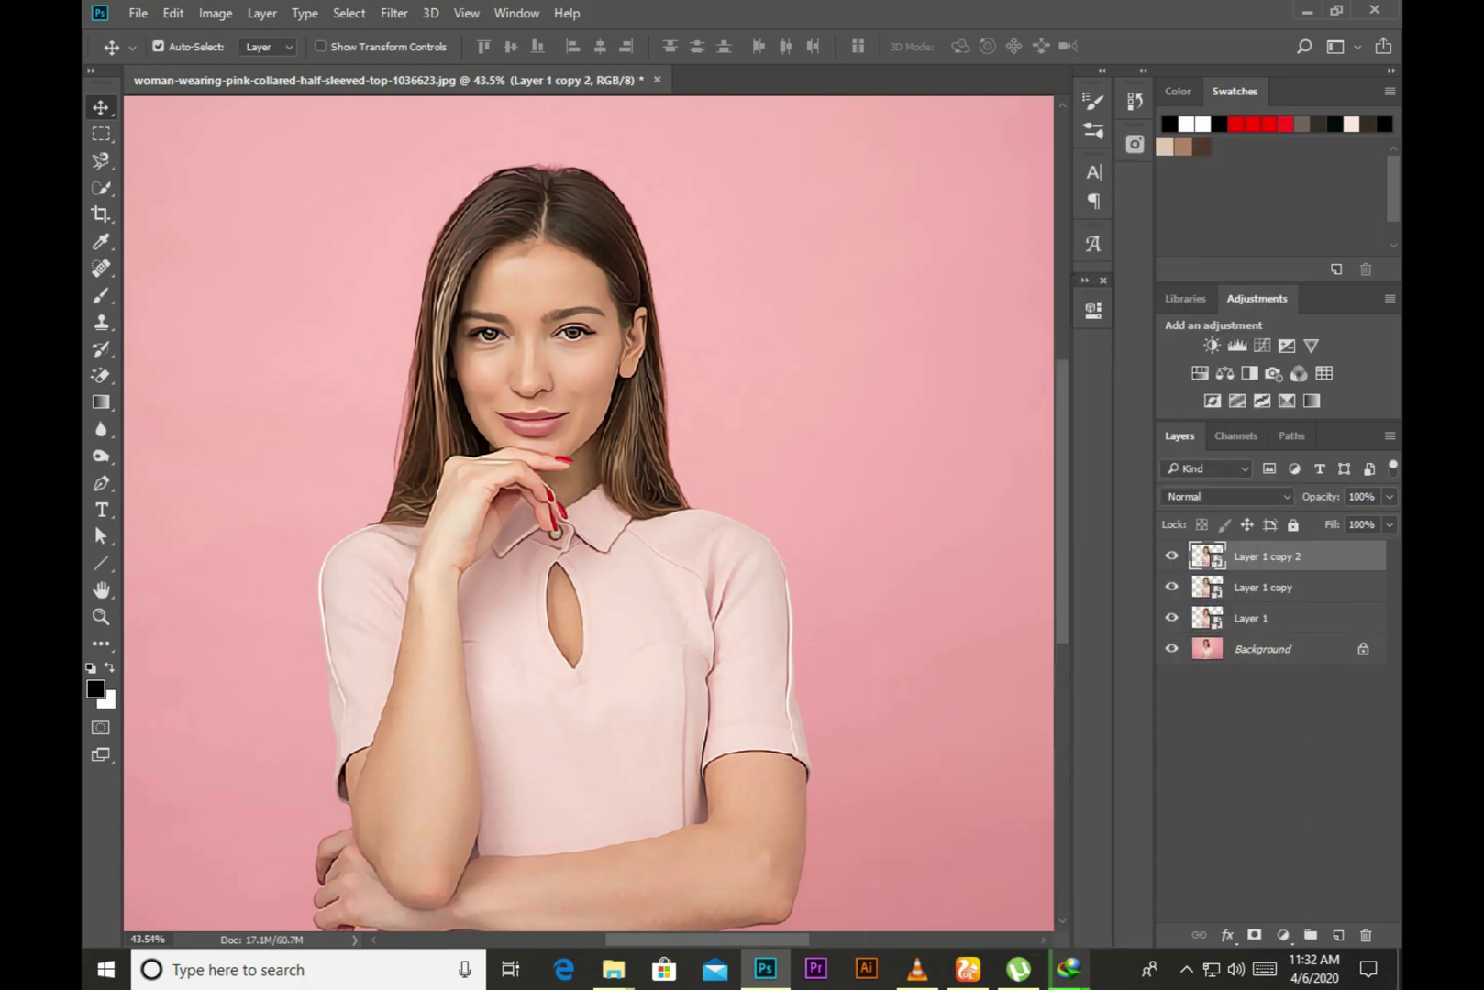
Rename the three portrait layers hard, soft and high pass.
double_click(1250, 618)
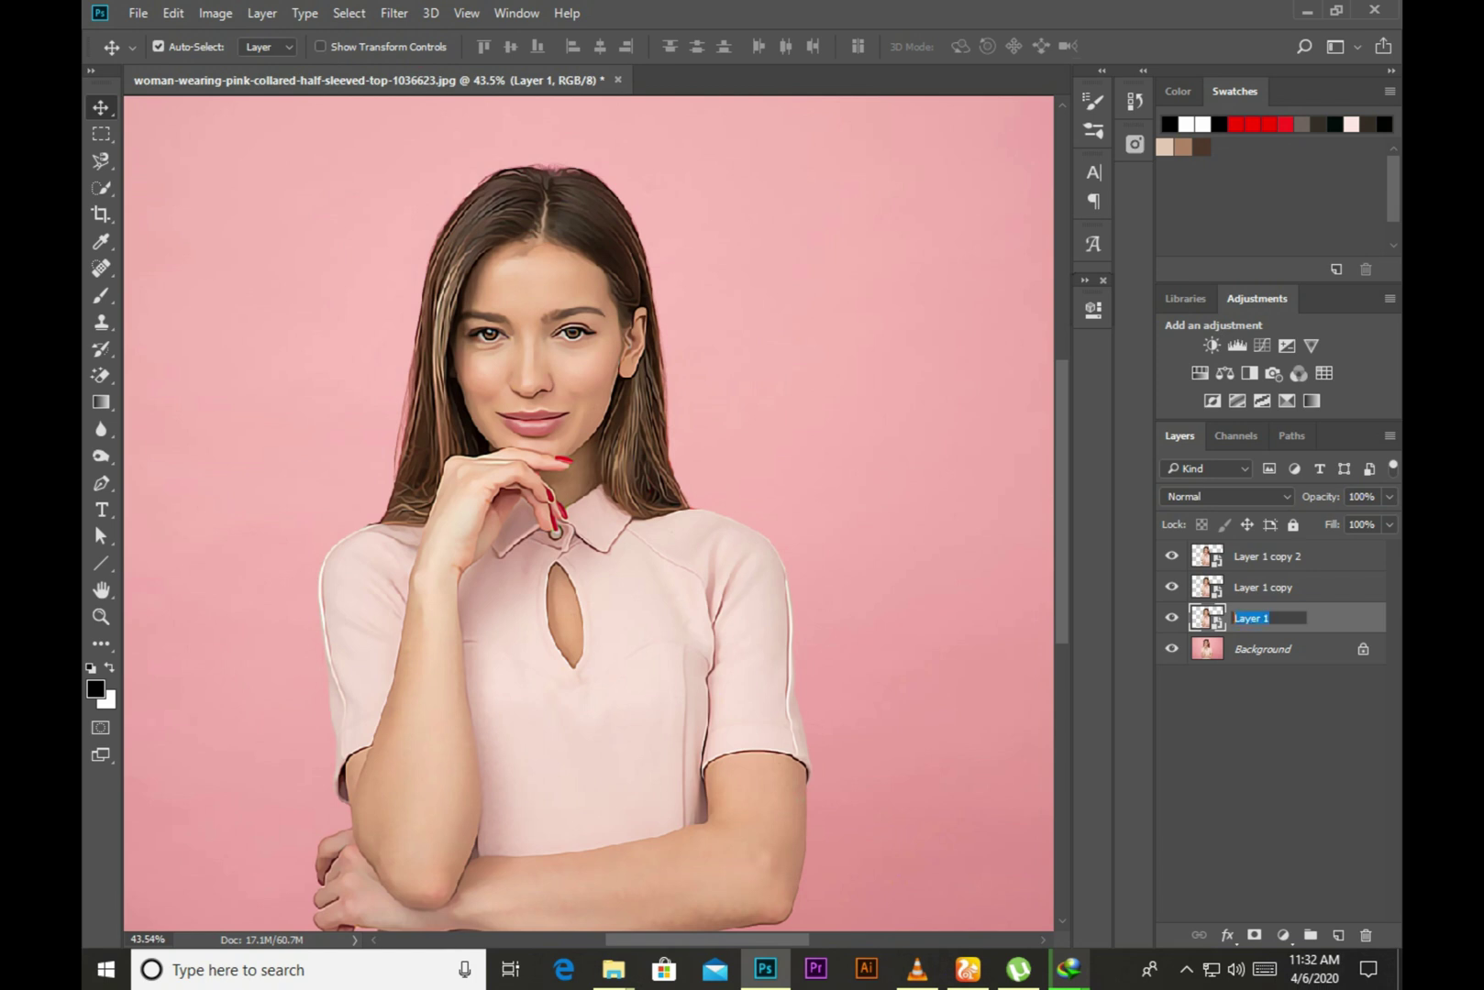
key(BackSpace)
text(hard)
key(shift+Tab)
text(soft)
key(shift+Tab)
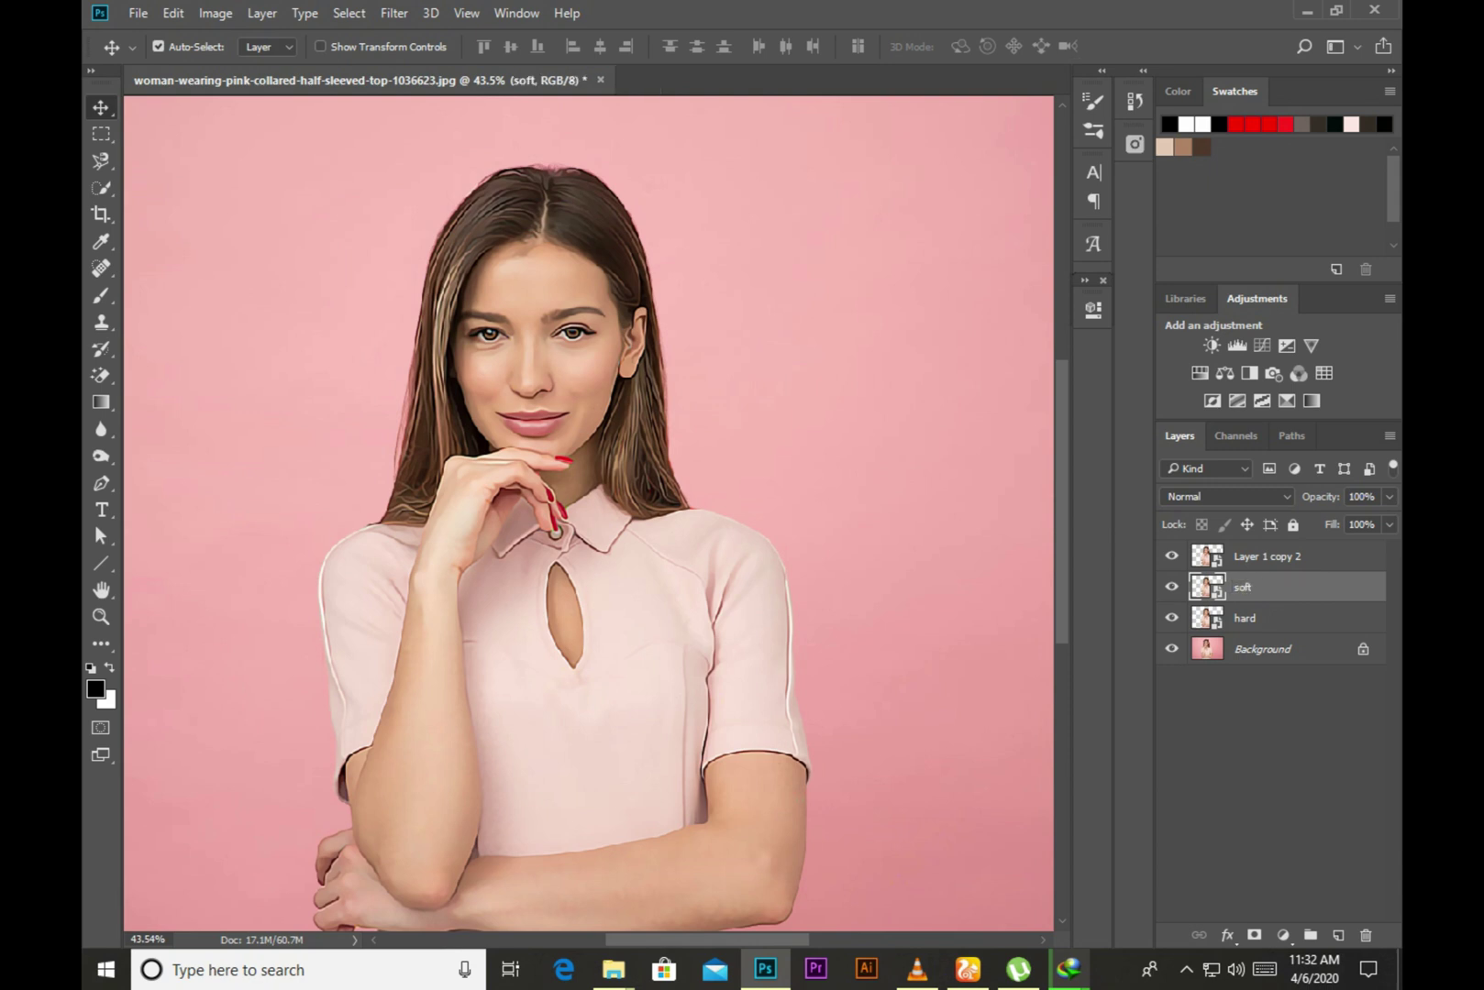
text(high pass)
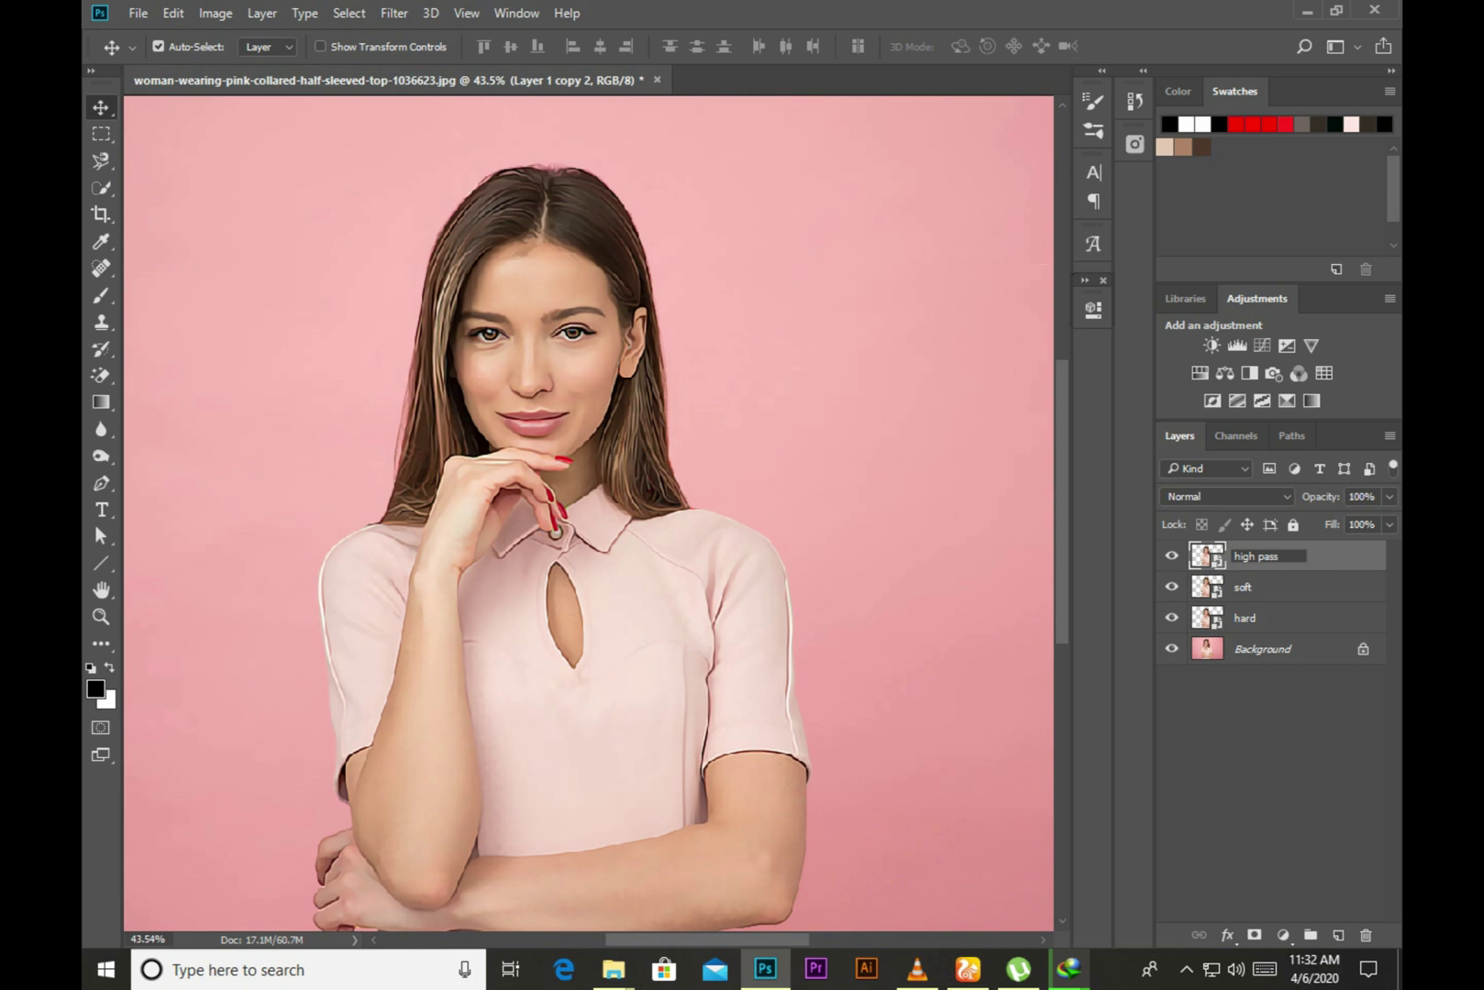
key(Return)
Hide the high pass and soft layers and select the hard layer.
click(1171, 556)
click(1171, 587)
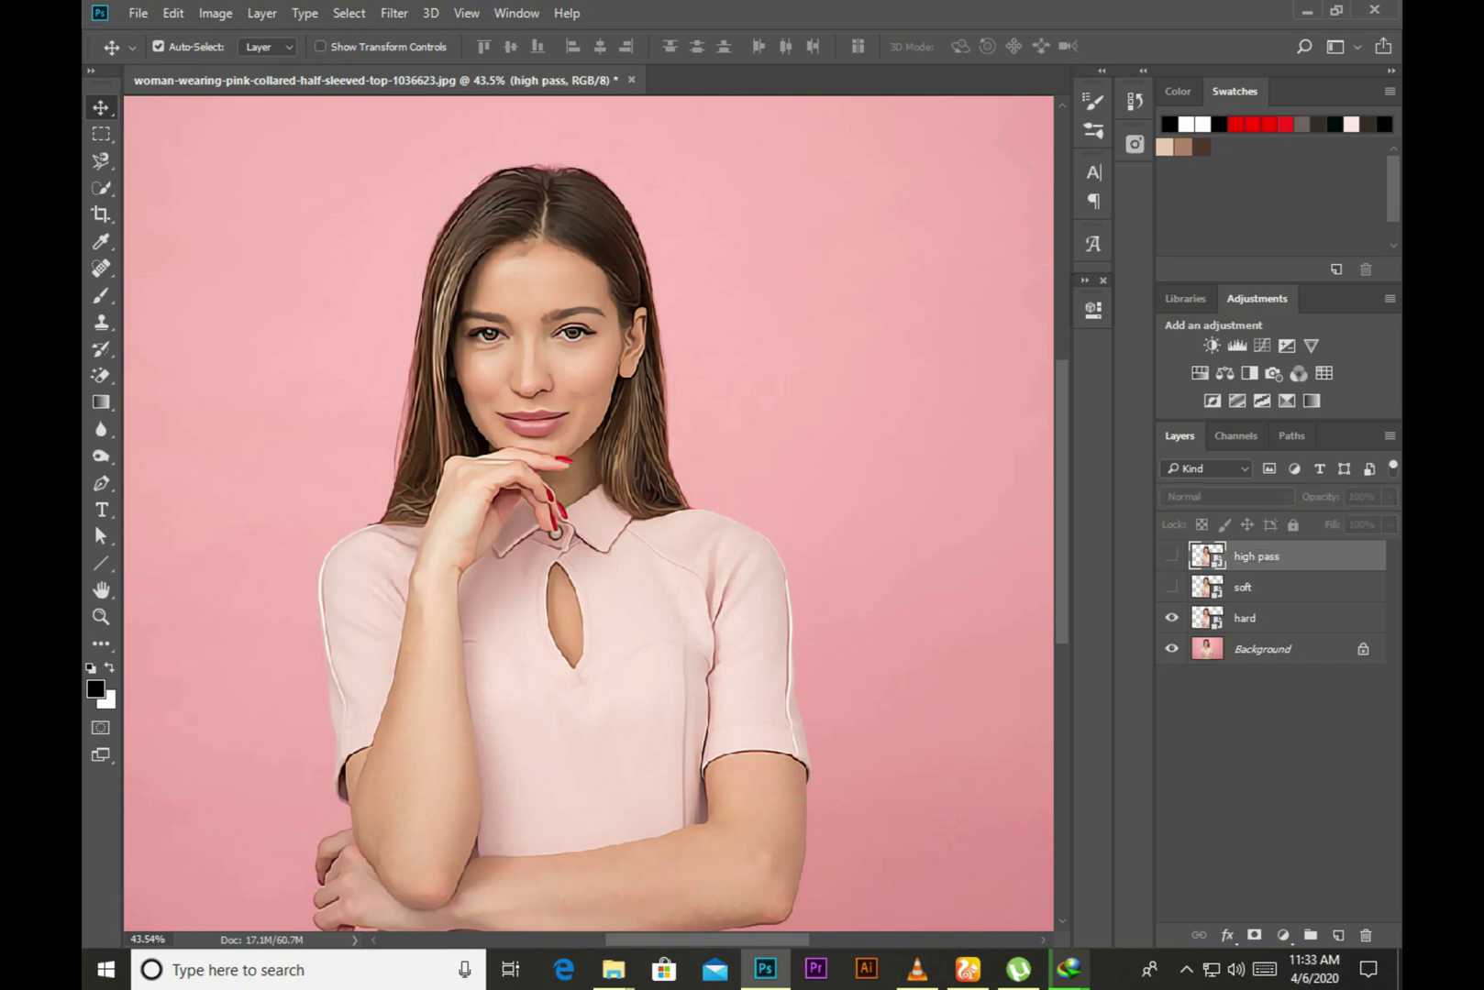
click(1284, 618)
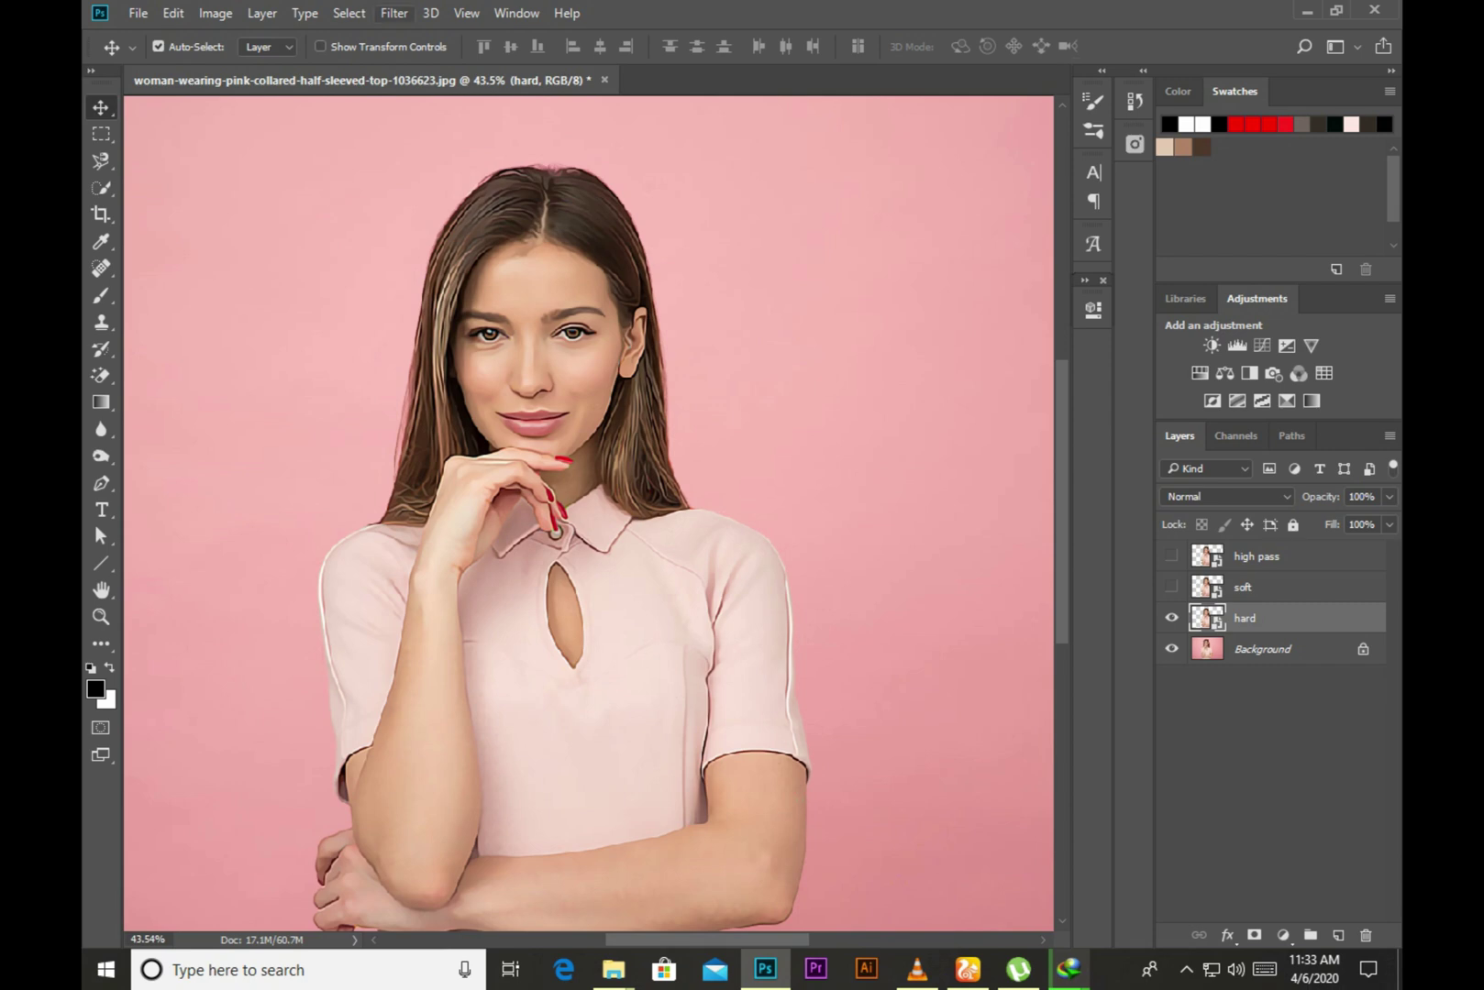
click(394, 13)
Apply a Filter Gallery Cutout to the hard layer: 8 levels, edge simplicity 4, edge fidelity 1.
click(414, 92)
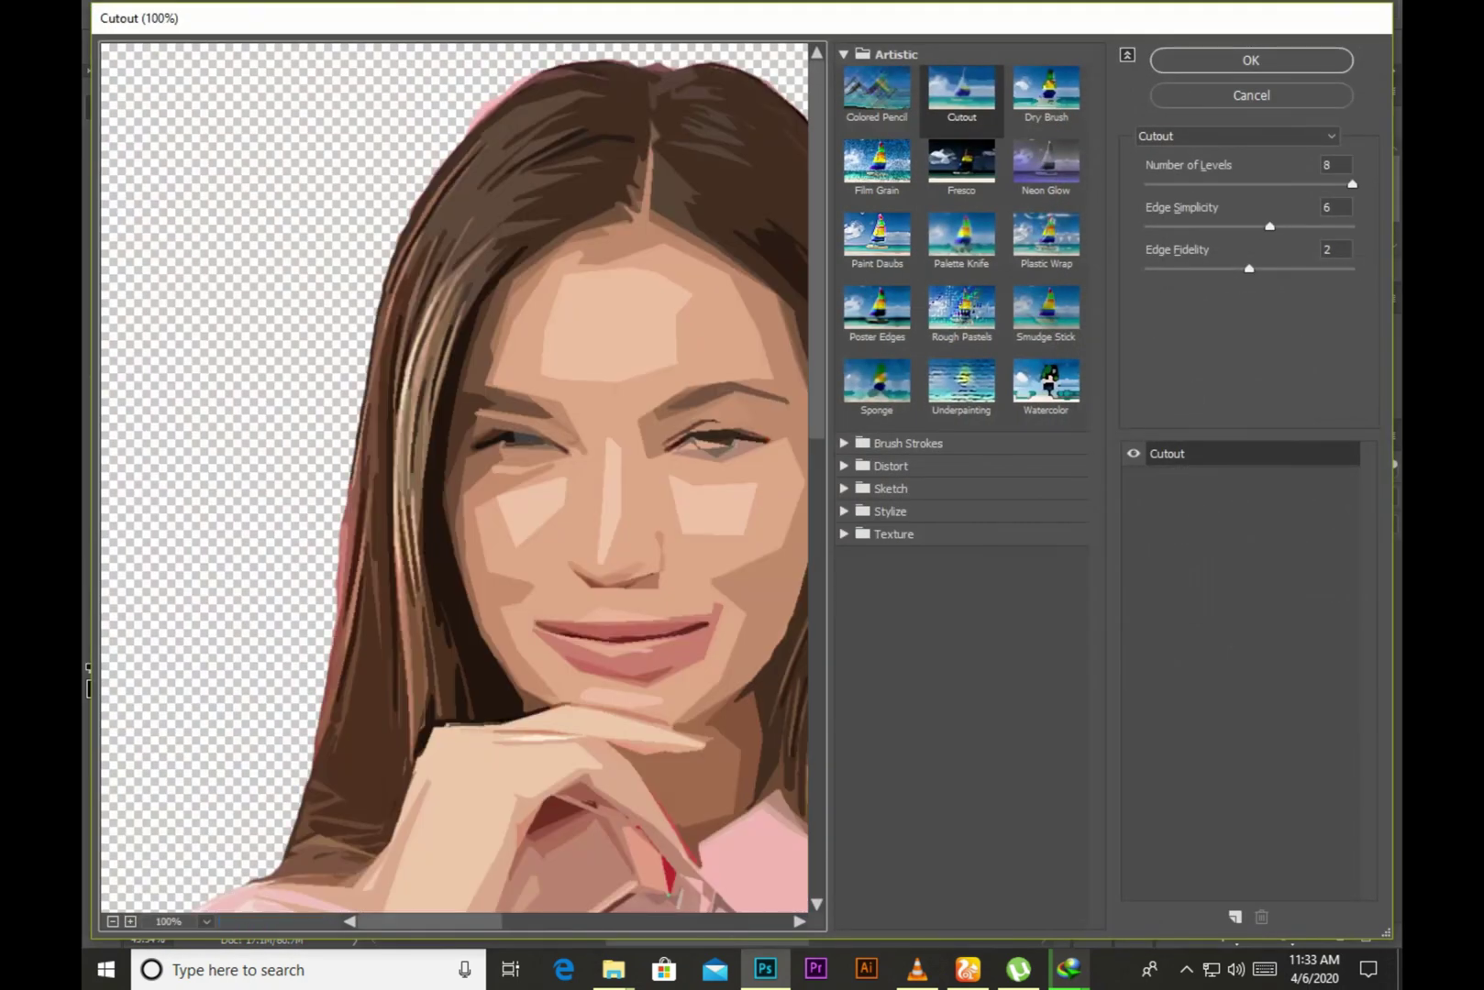
click(876, 89)
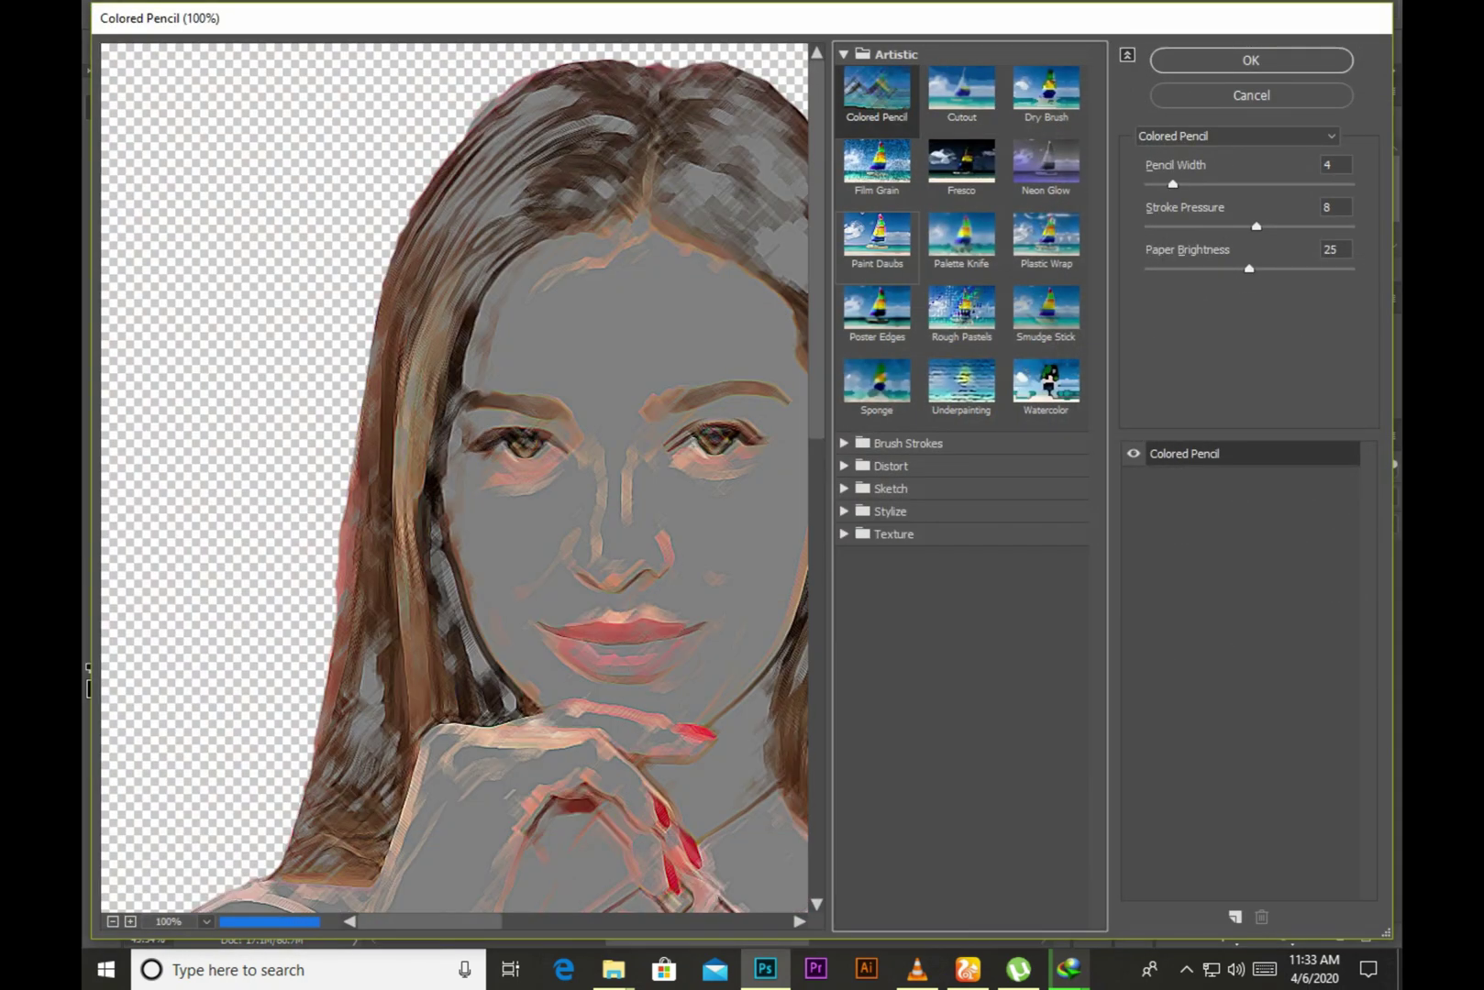
click(961, 89)
drag(550, 550, 436, 491)
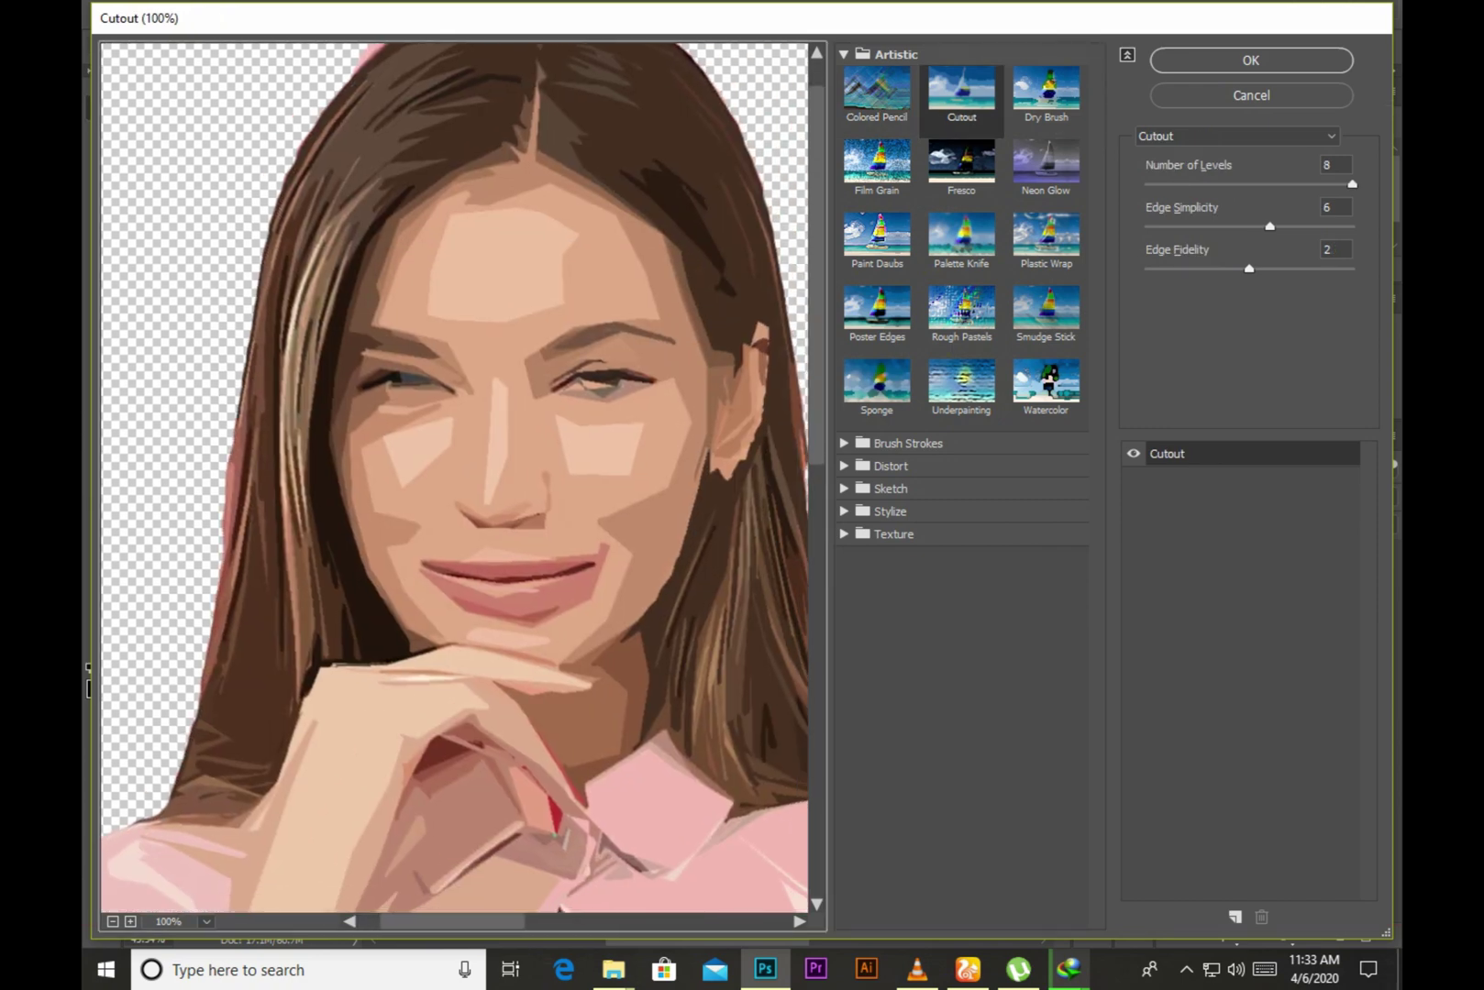
double_click(1331, 165)
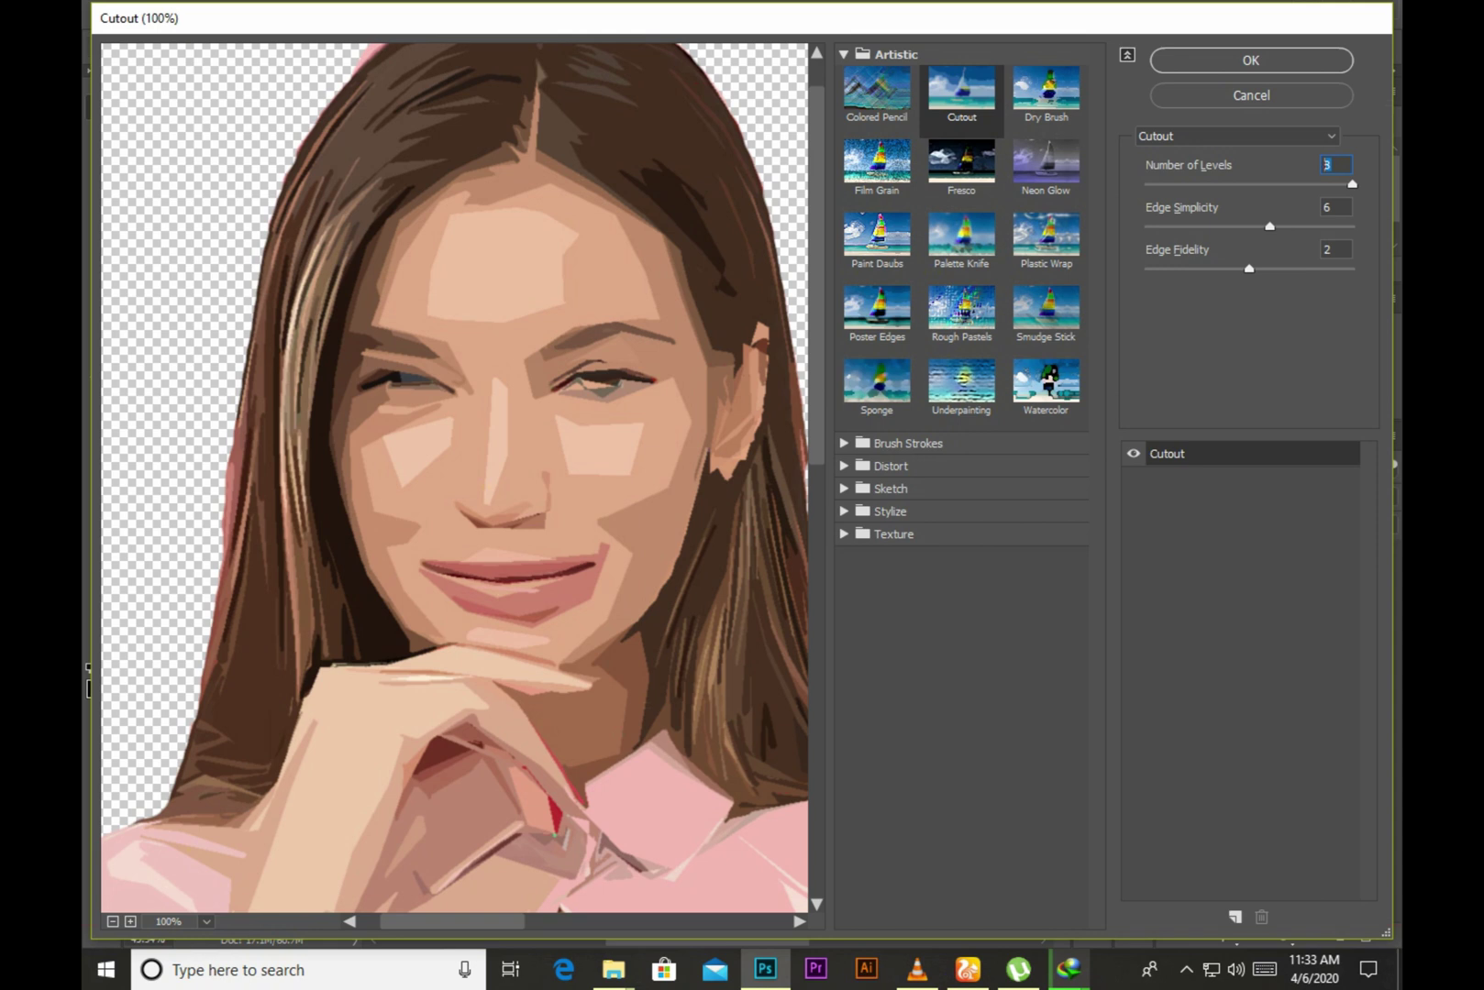
key(Tab)
text(5)
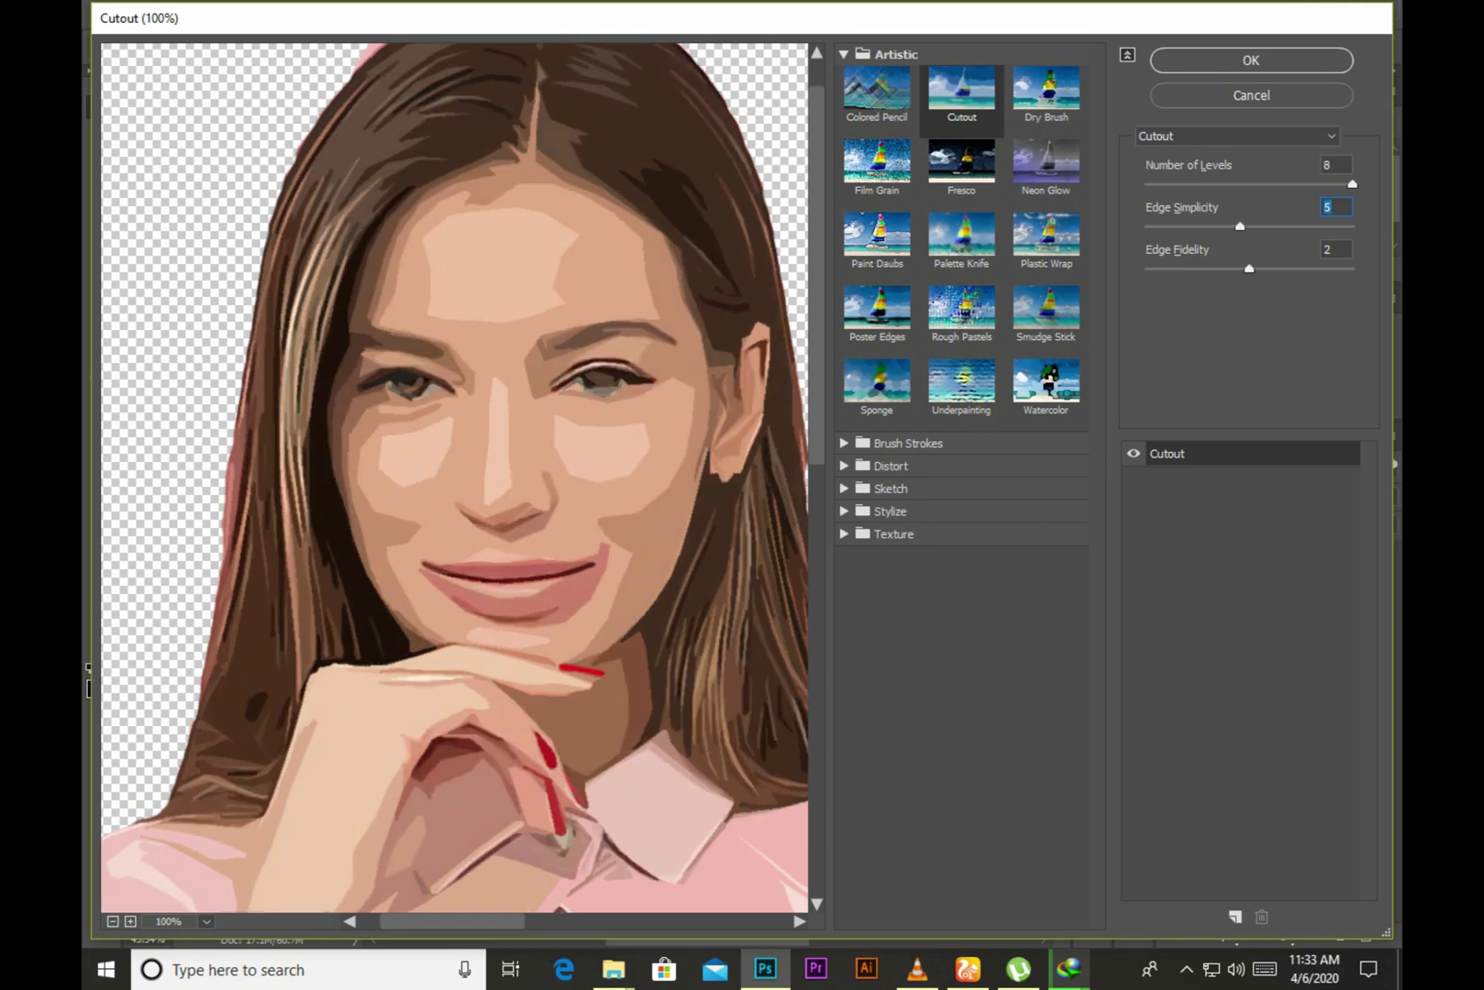
text(4)
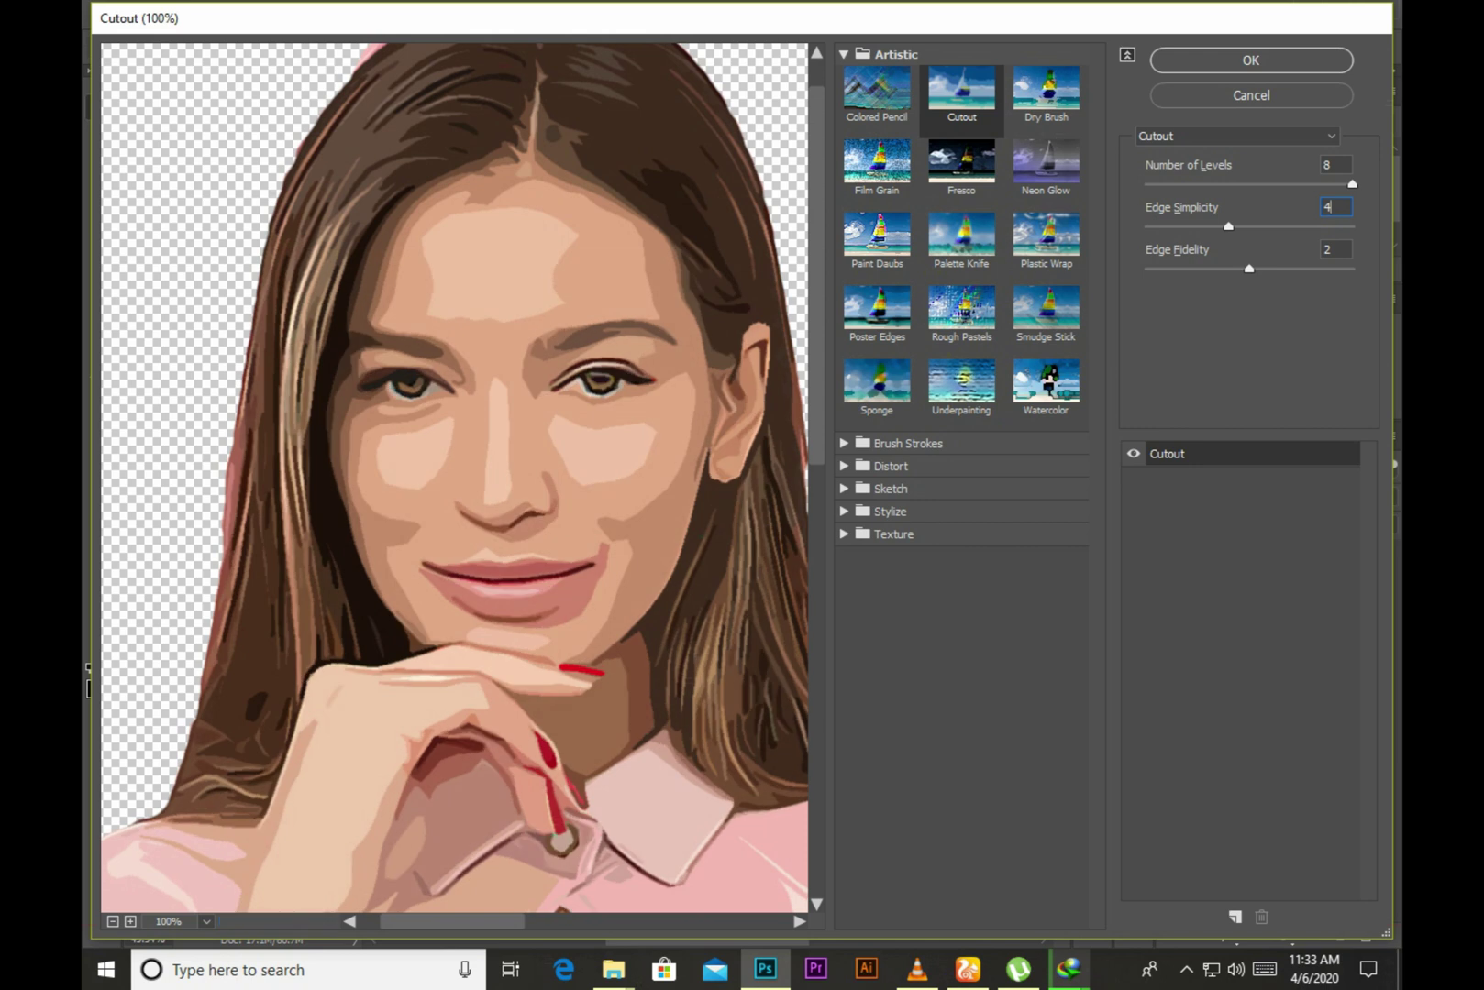
key(Tab)
text(1)
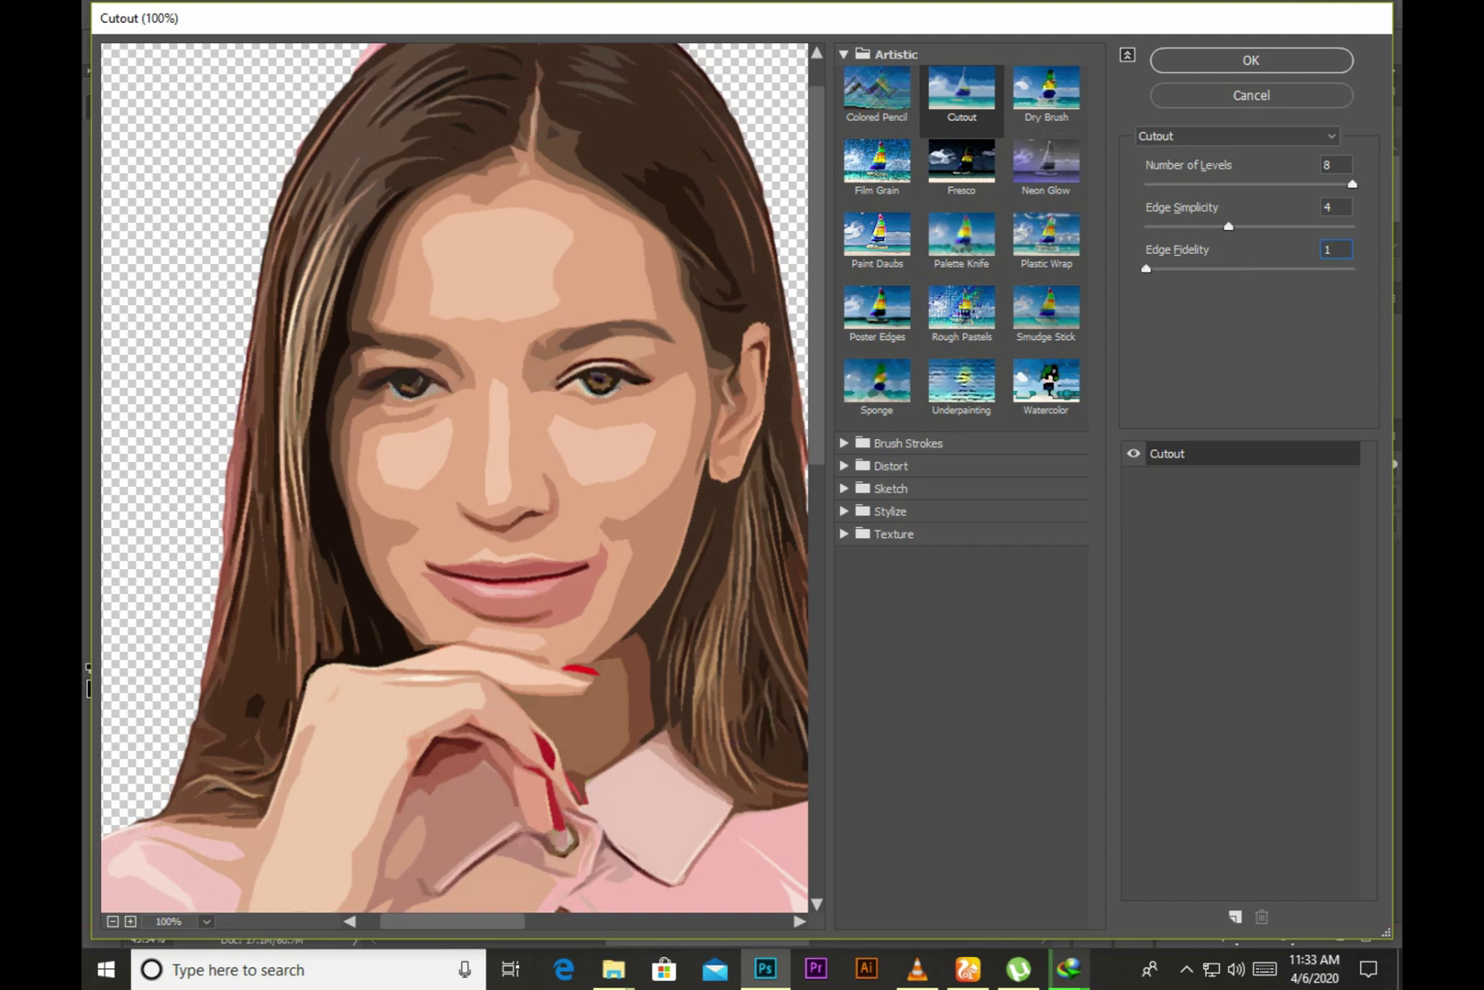
key(Return)
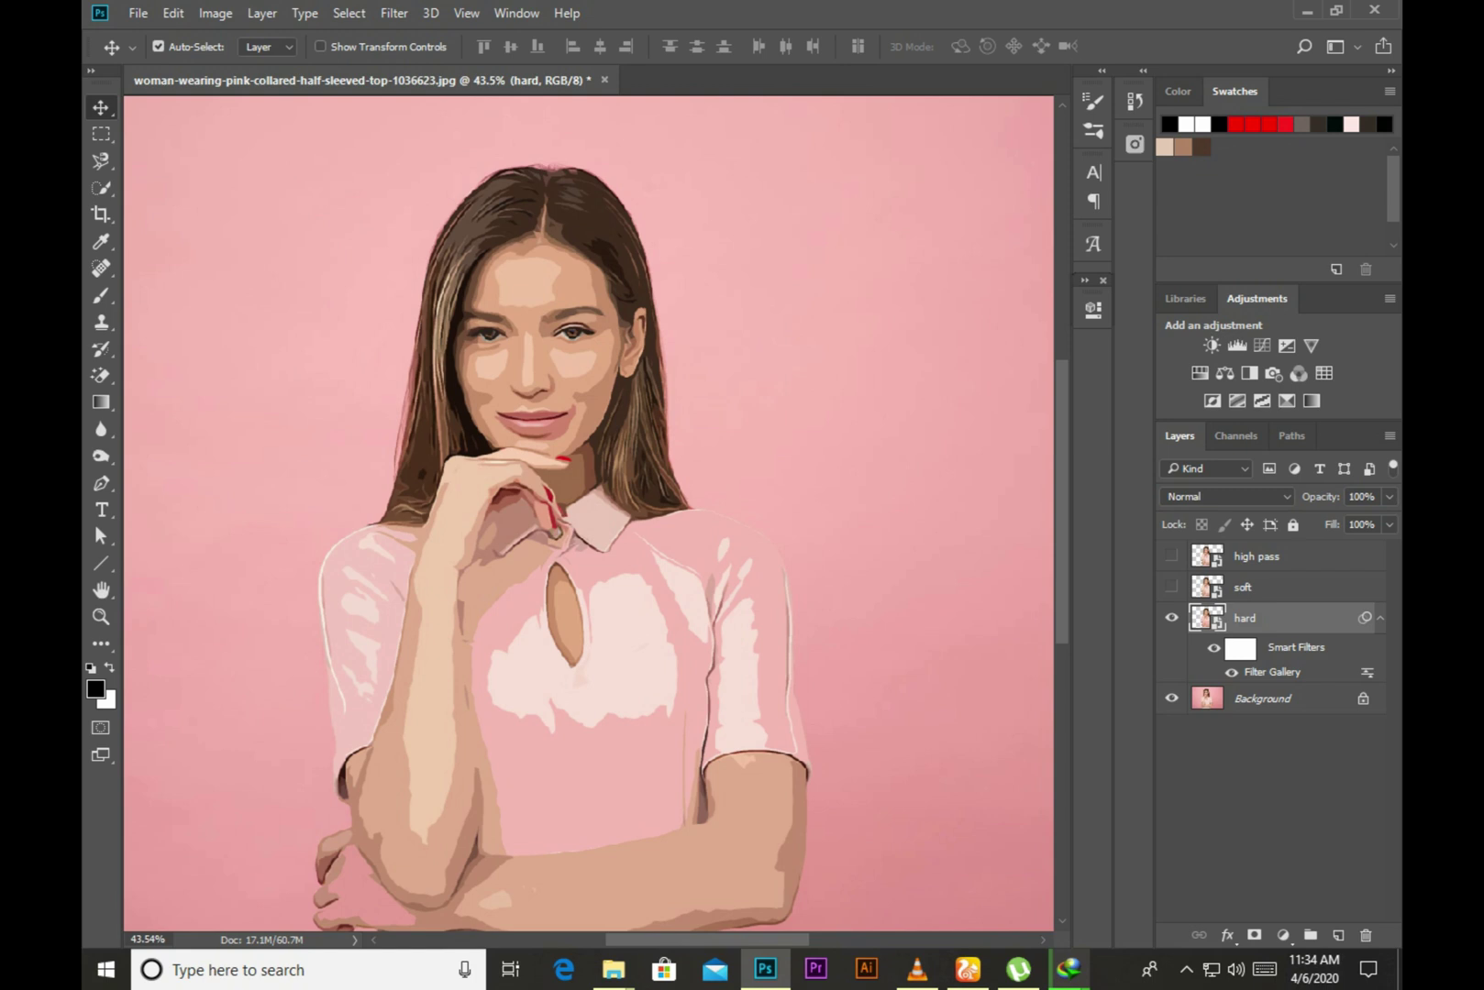
Add an Unsharp Mask of 130% amount and 1.3 px radius to the hard layer.
click(394, 13)
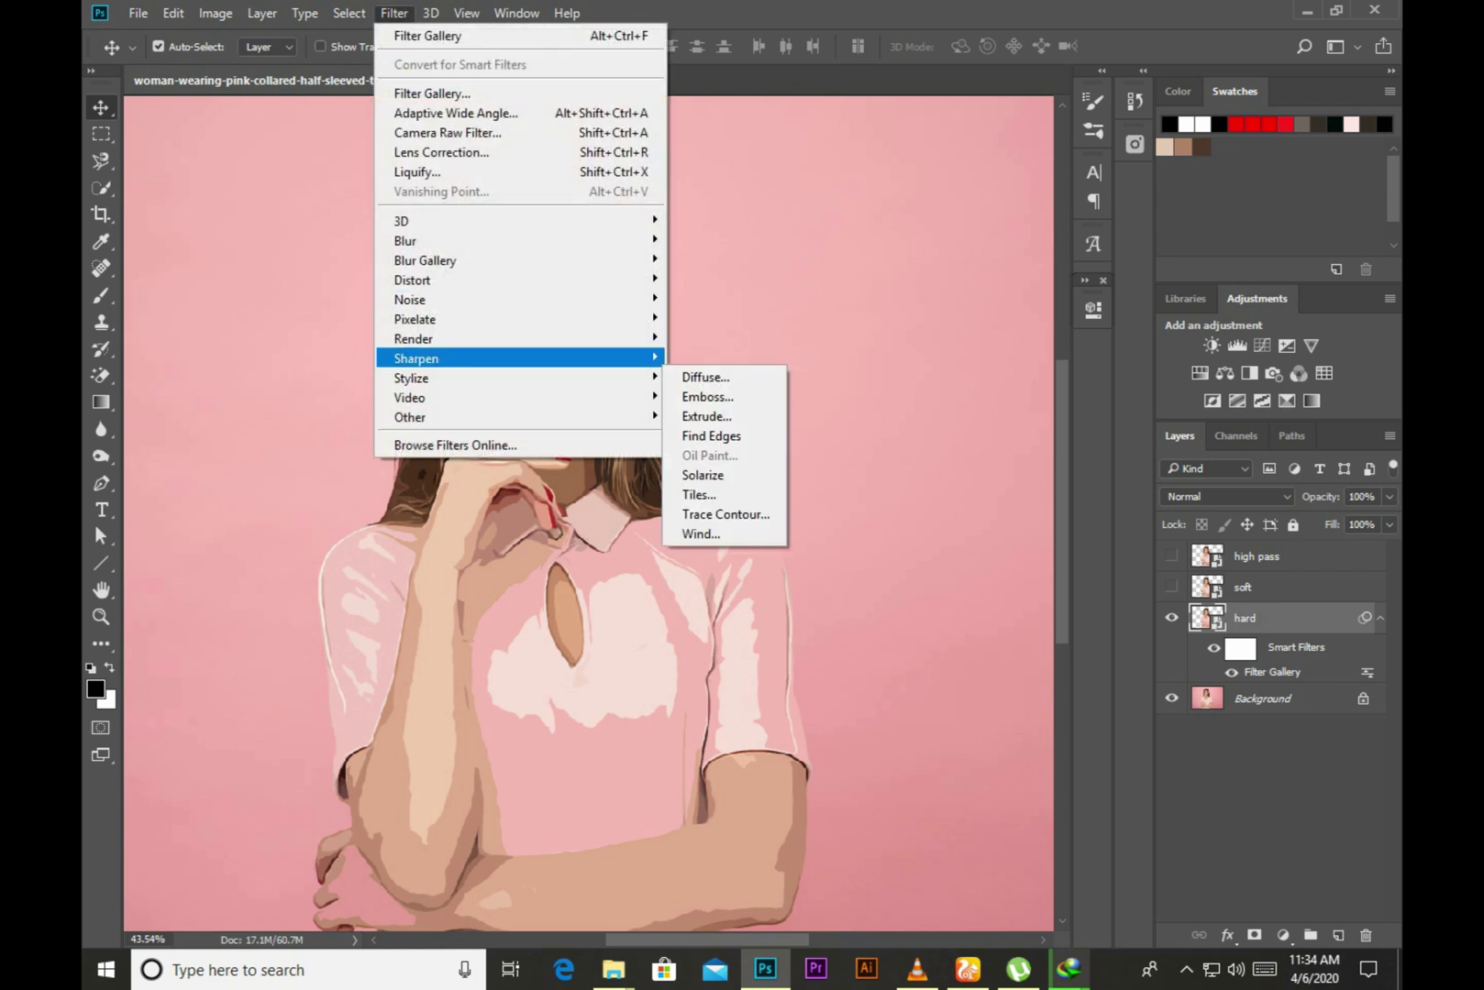
click(725, 455)
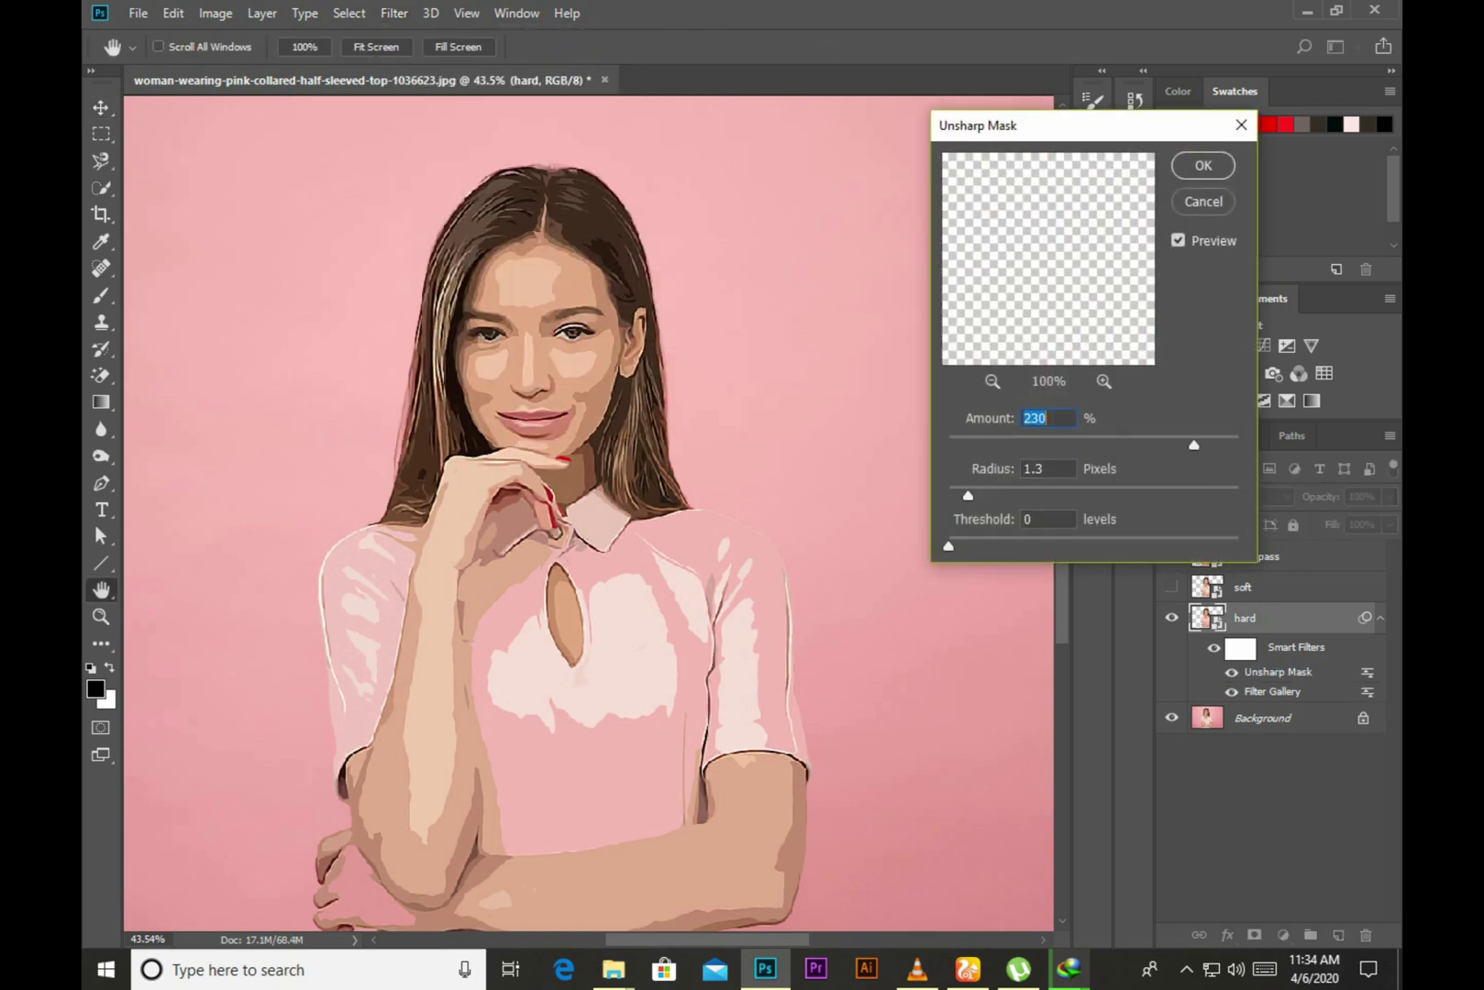
text(130)
key(Tab)
key(Tab)
key(Return)
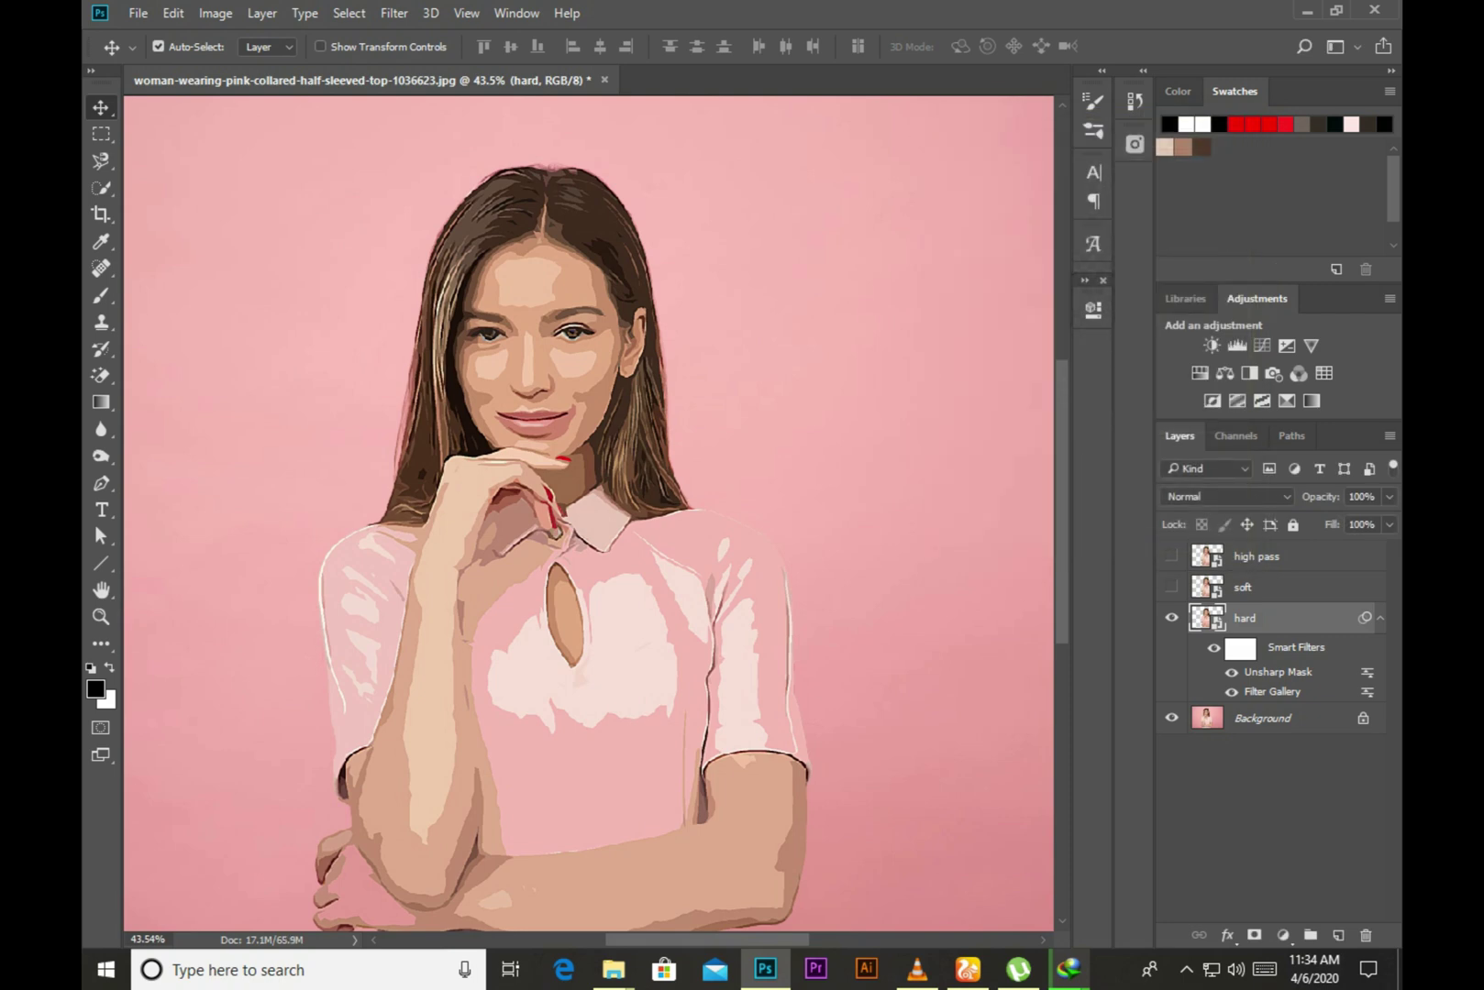
click(1265, 587)
Select the soft layer and apply a Cutout filter with edge simplicity 5.
click(1171, 587)
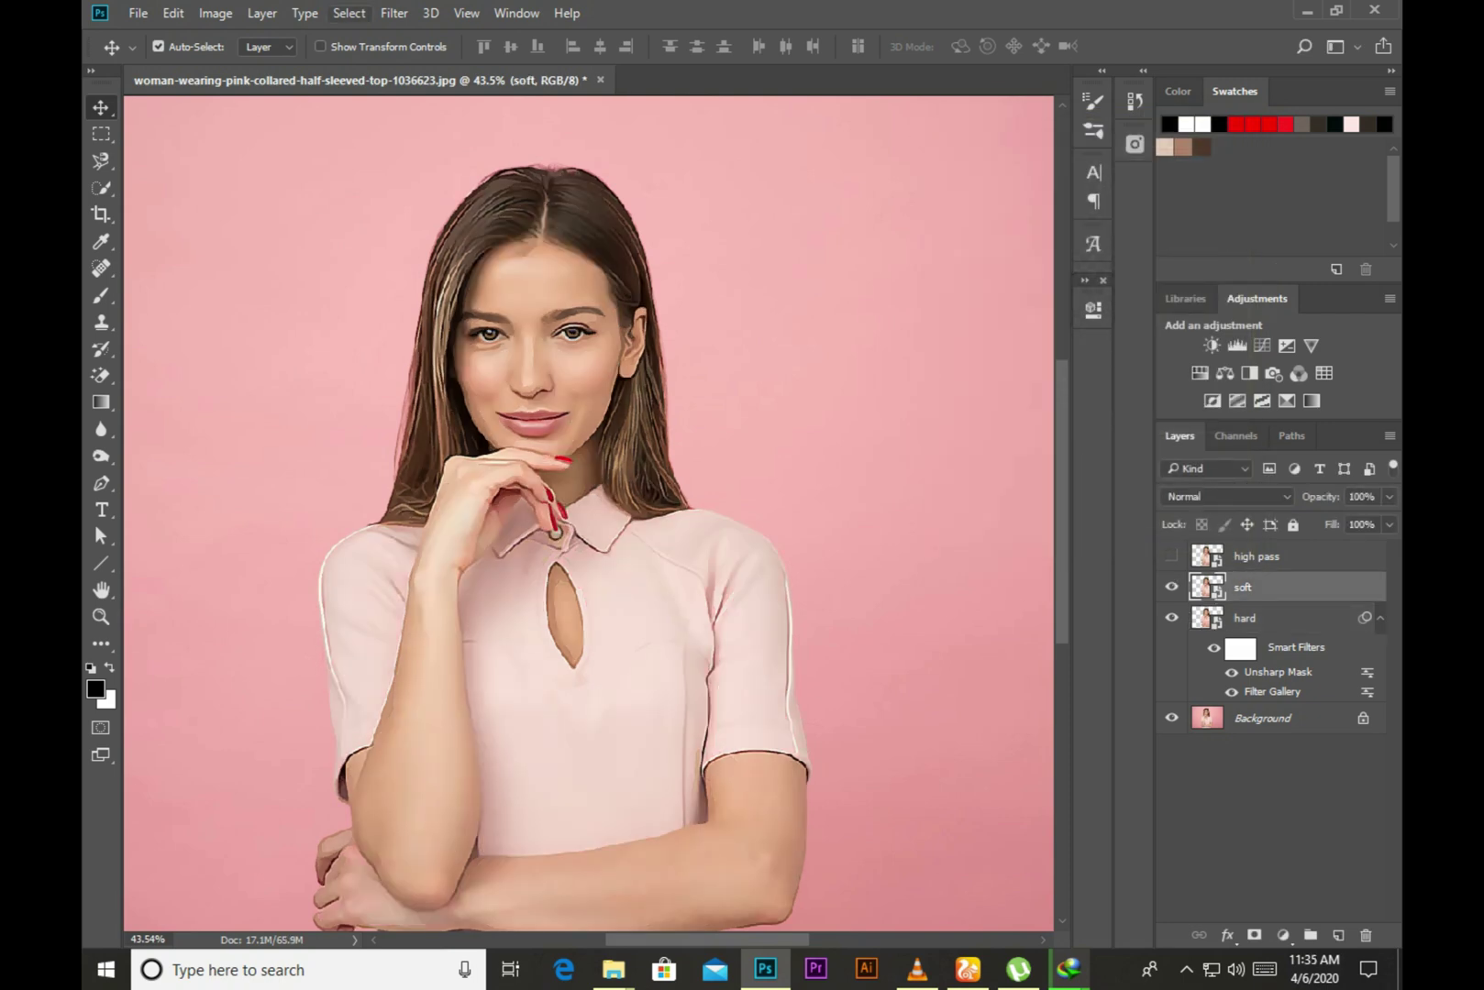
click(393, 13)
click(431, 136)
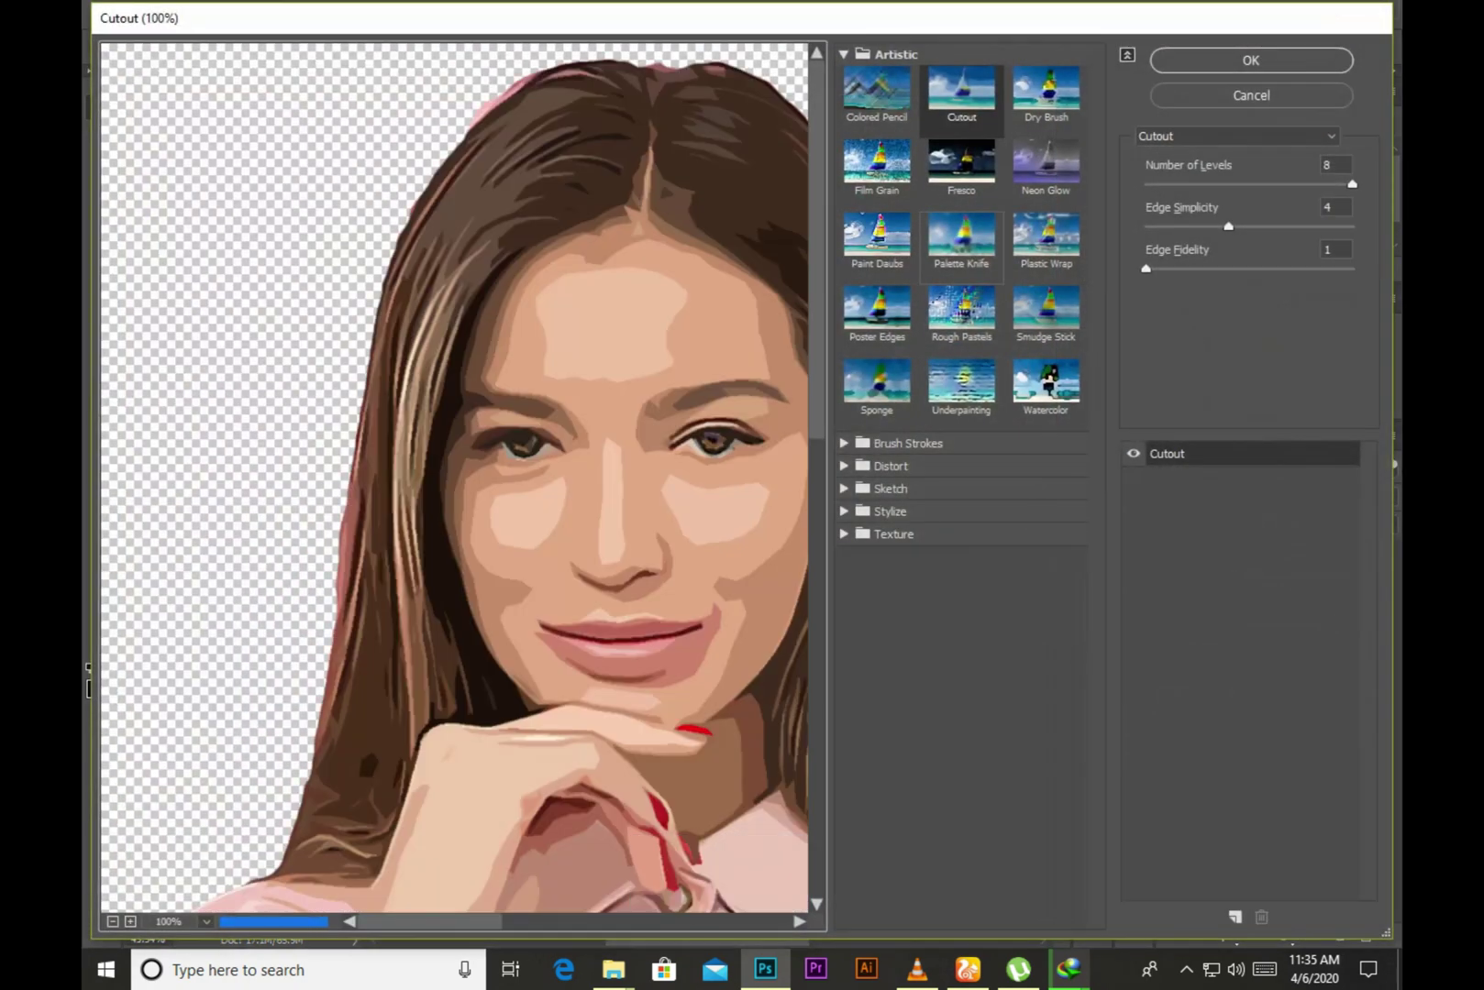
key(Up)
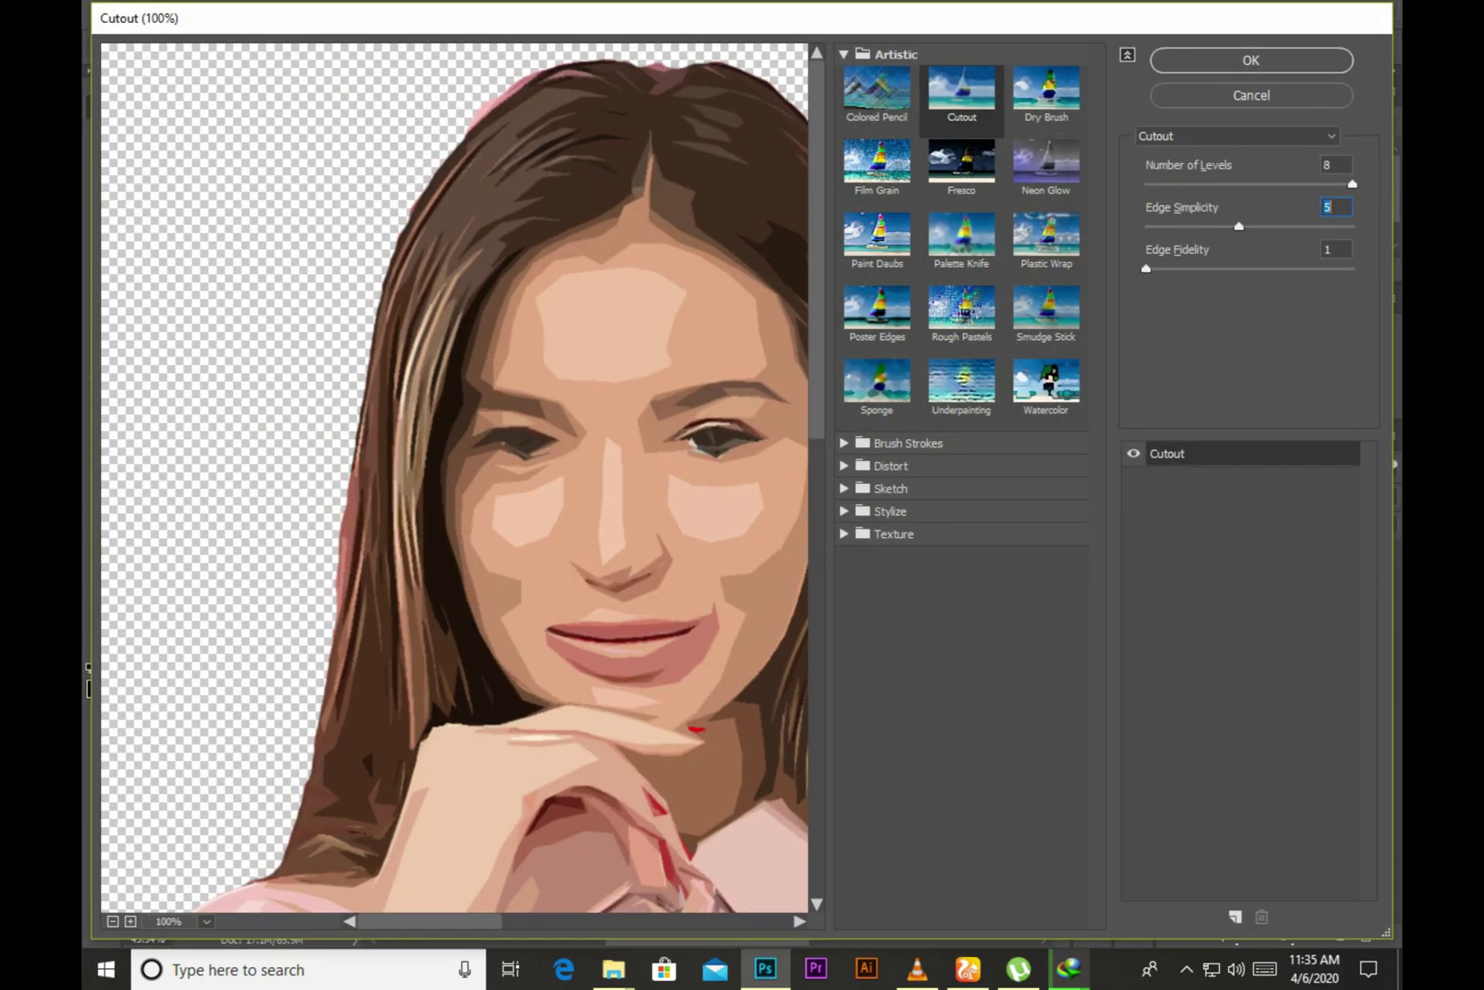
key(Return)
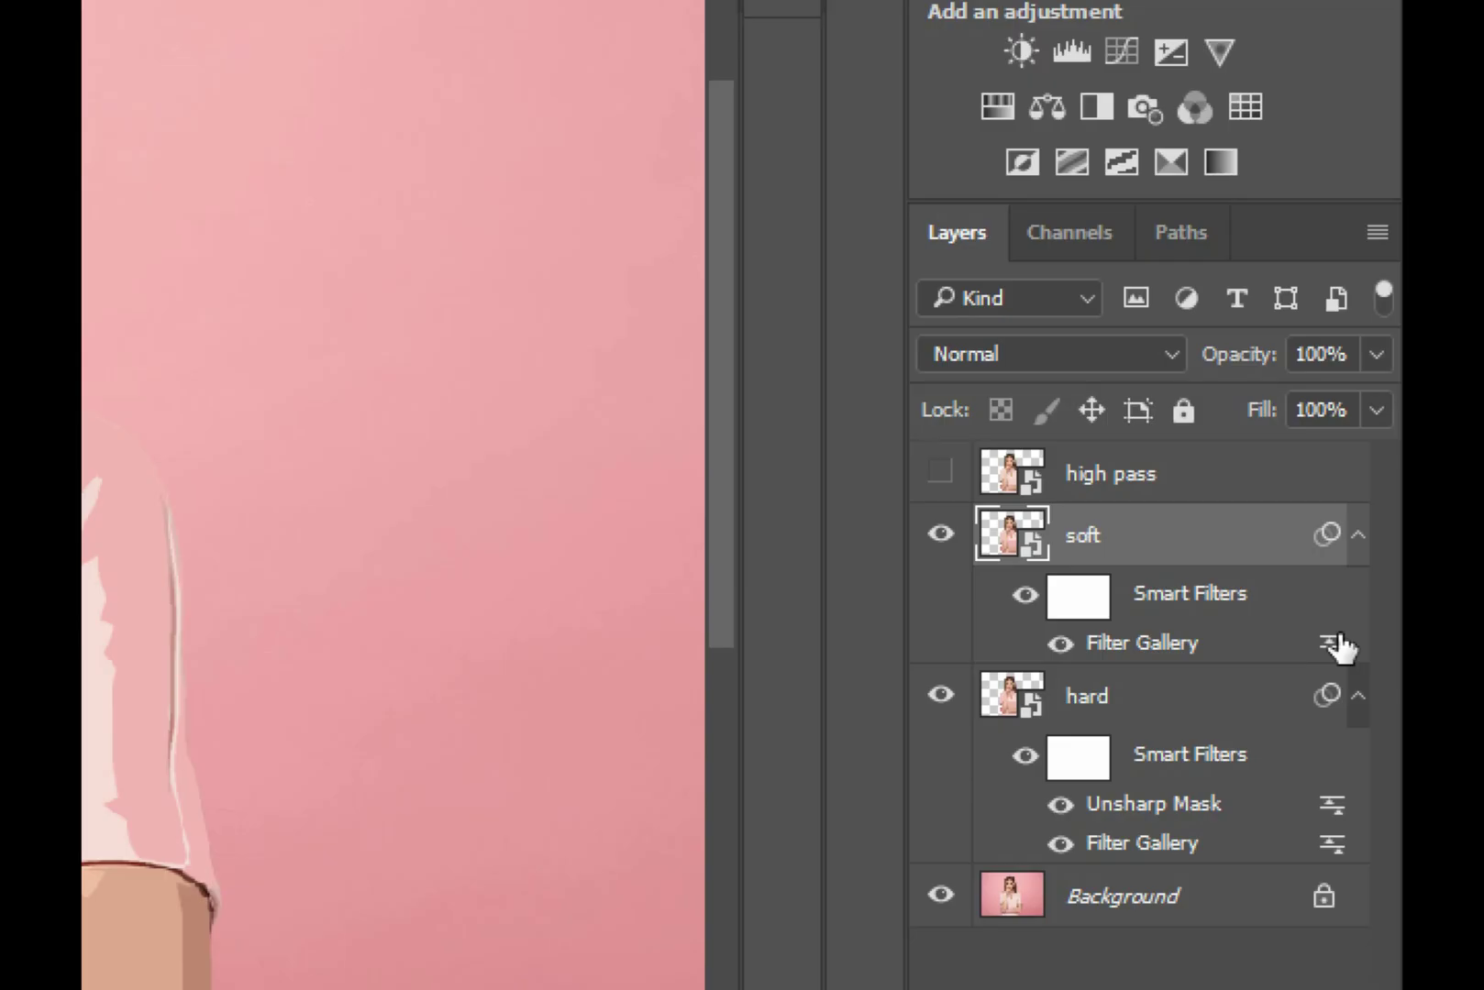
Fade the soft layer's Cutout filter to 40% opacity.
double_click(1366, 640)
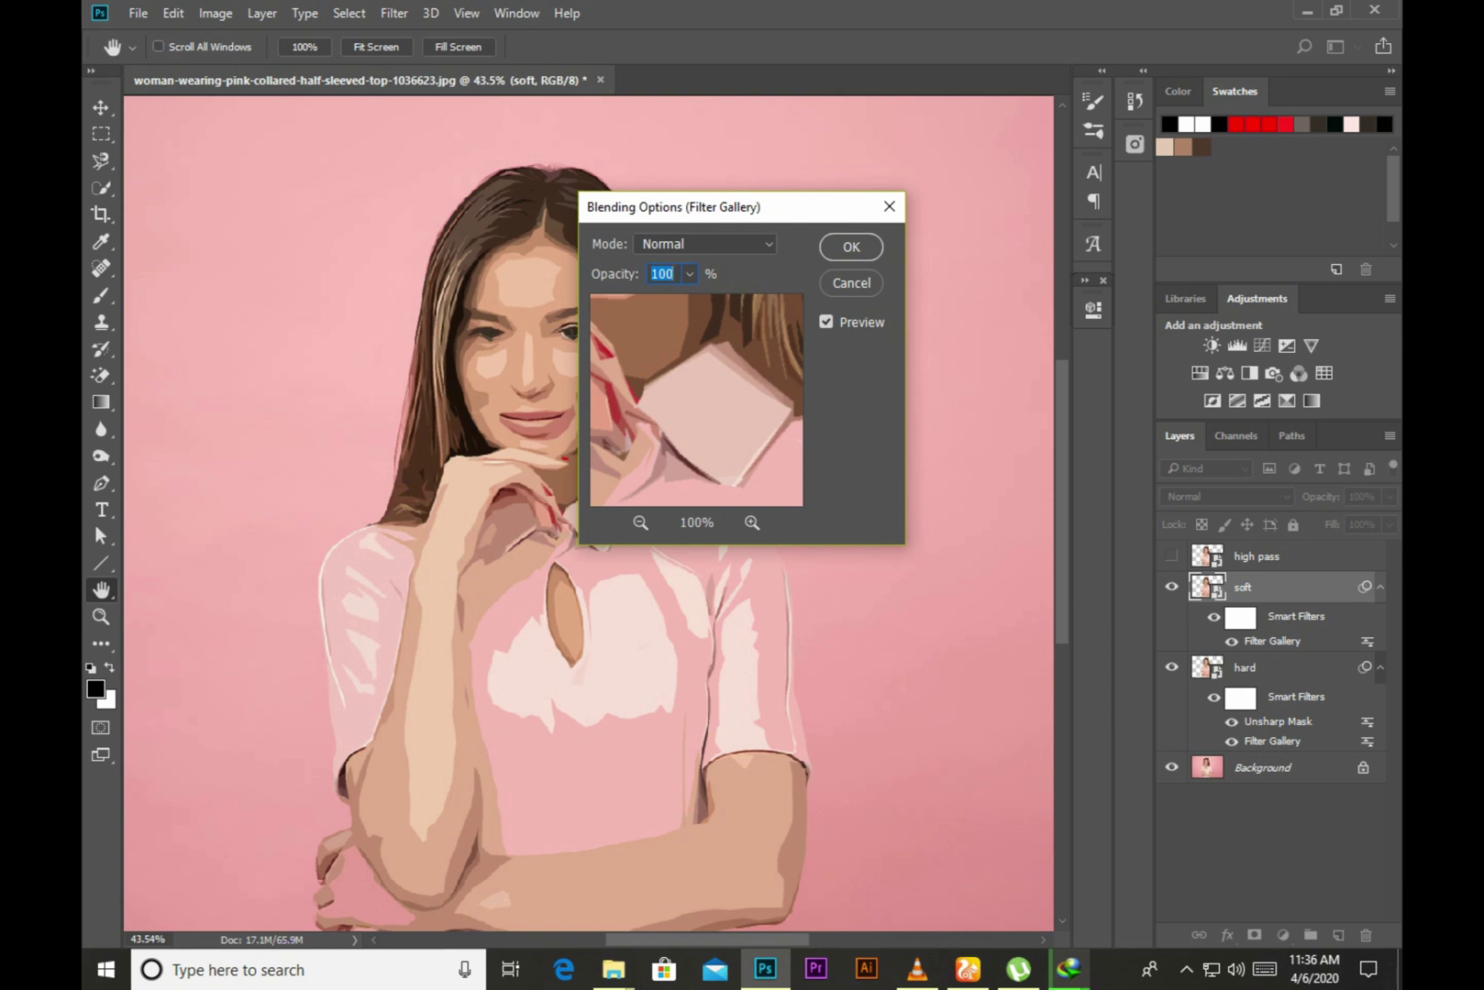
text(40)
key(Return)
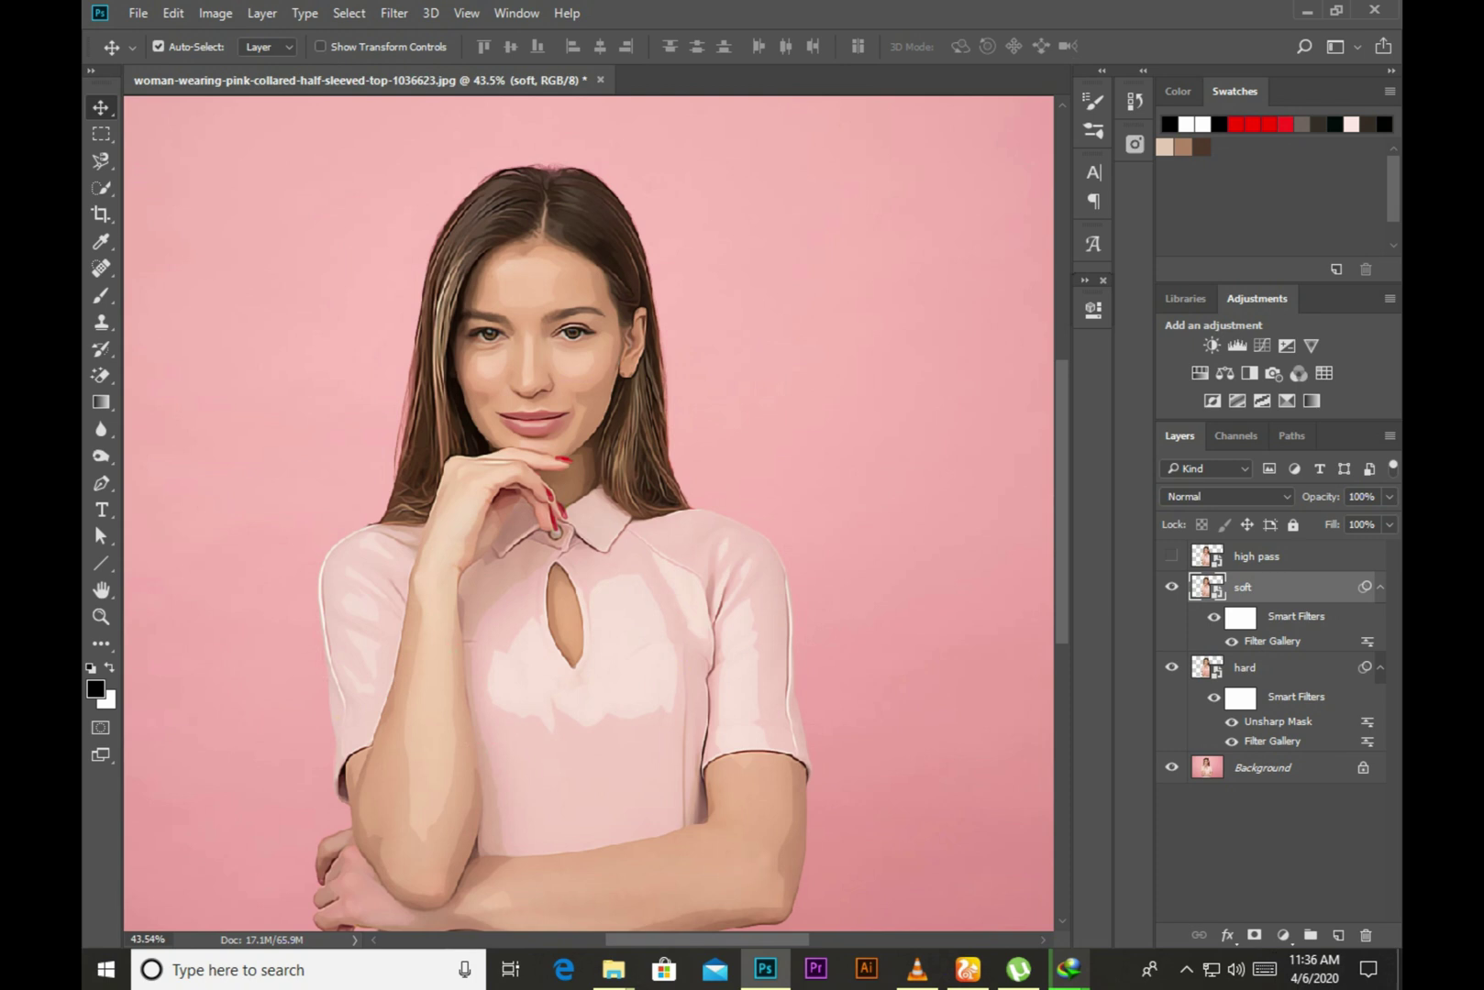
click(395, 13)
mouse_move(412, 378)
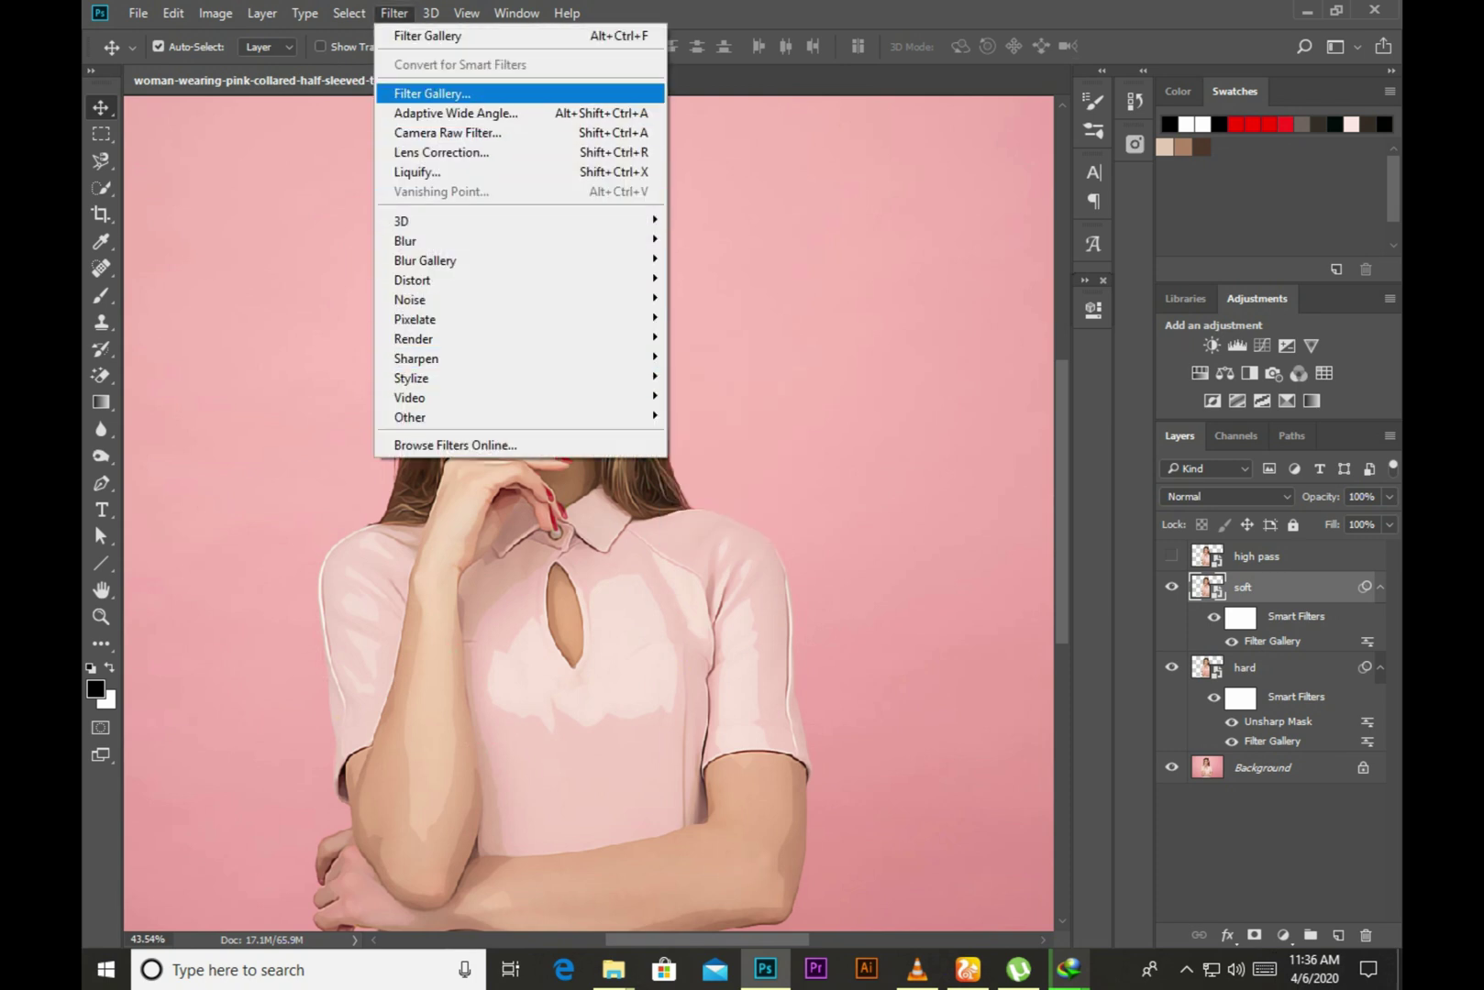
Add a second Cutout filter (8 levels, simplicity 5, fidelity 2) to the soft layer.
click(431, 94)
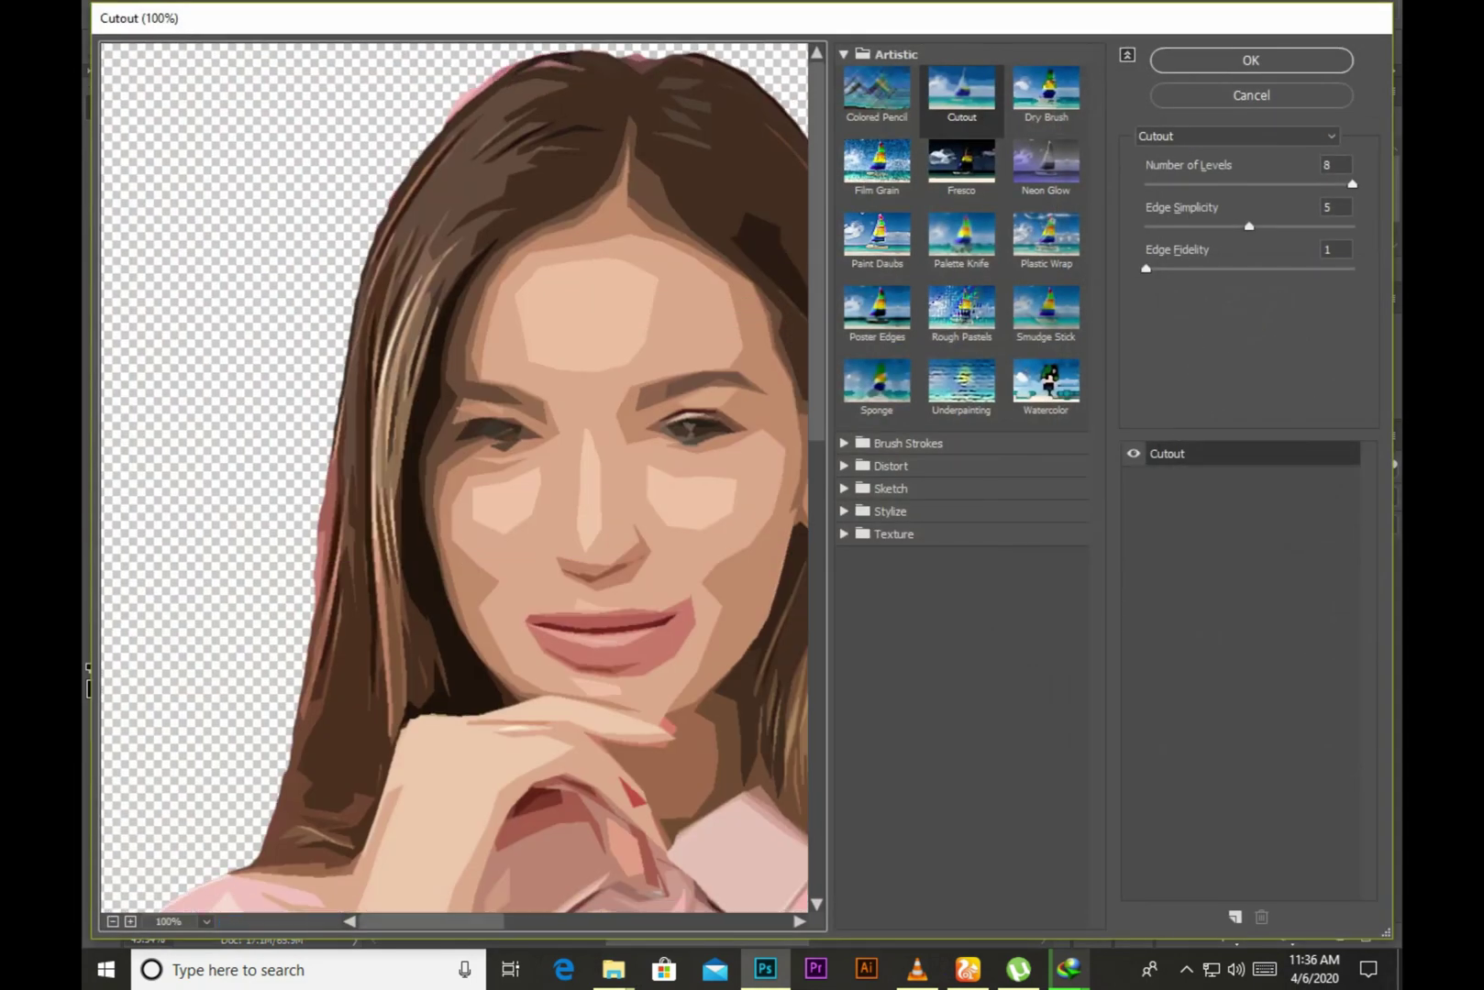
key(Tab)
key(Tab)
text(2)
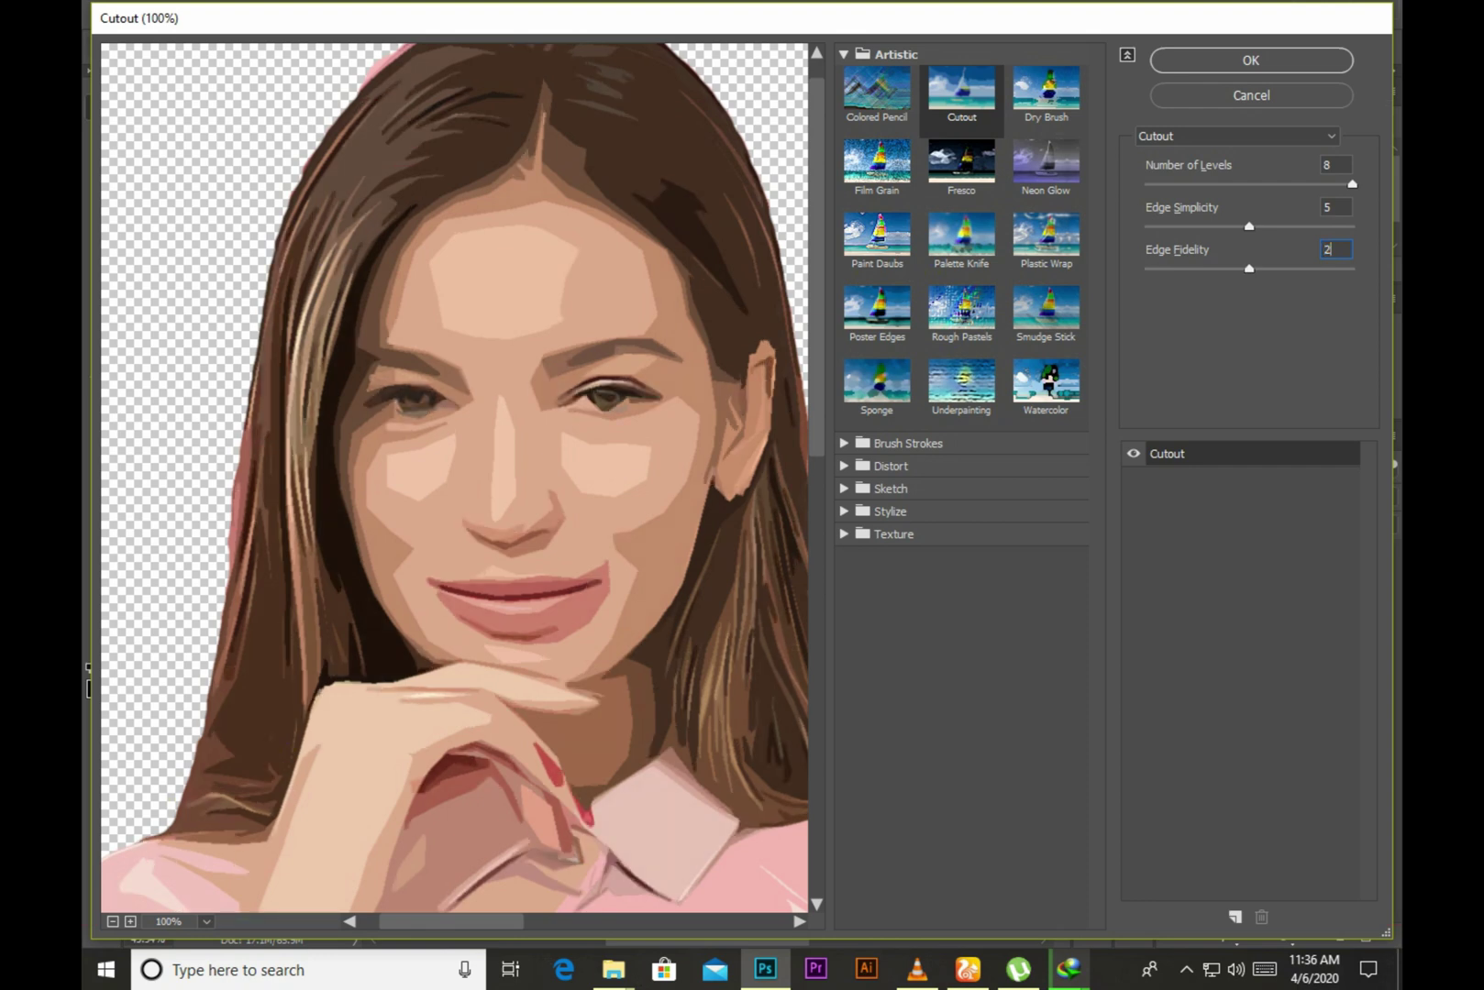
key(Return)
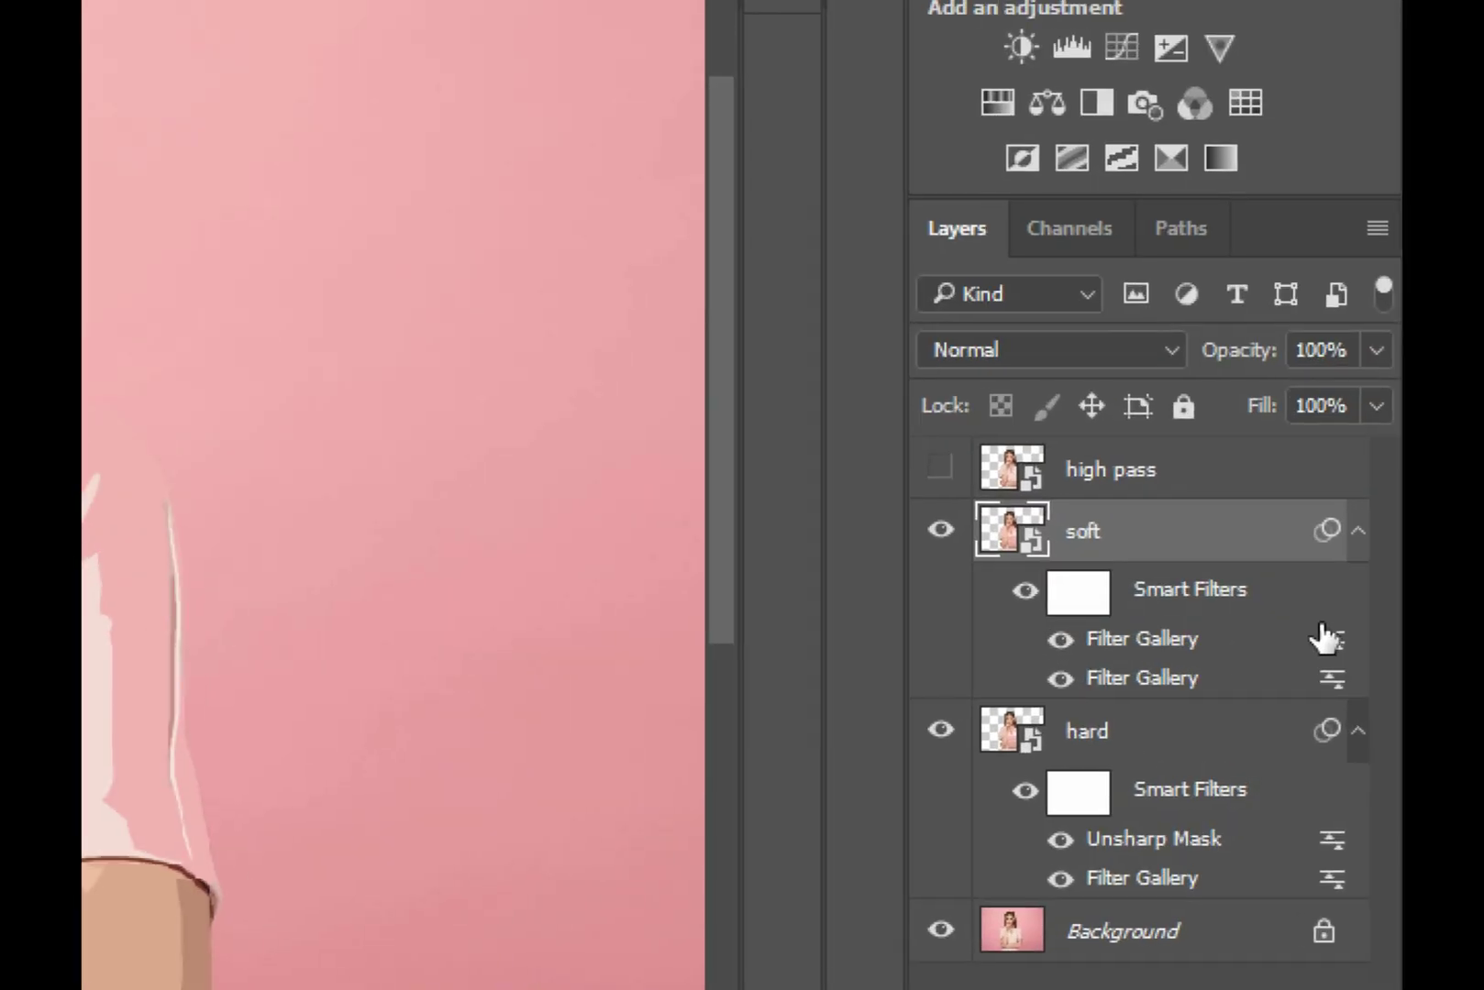
Set the second Cutout filter's blending opacity to 40%.
double_click(1327, 642)
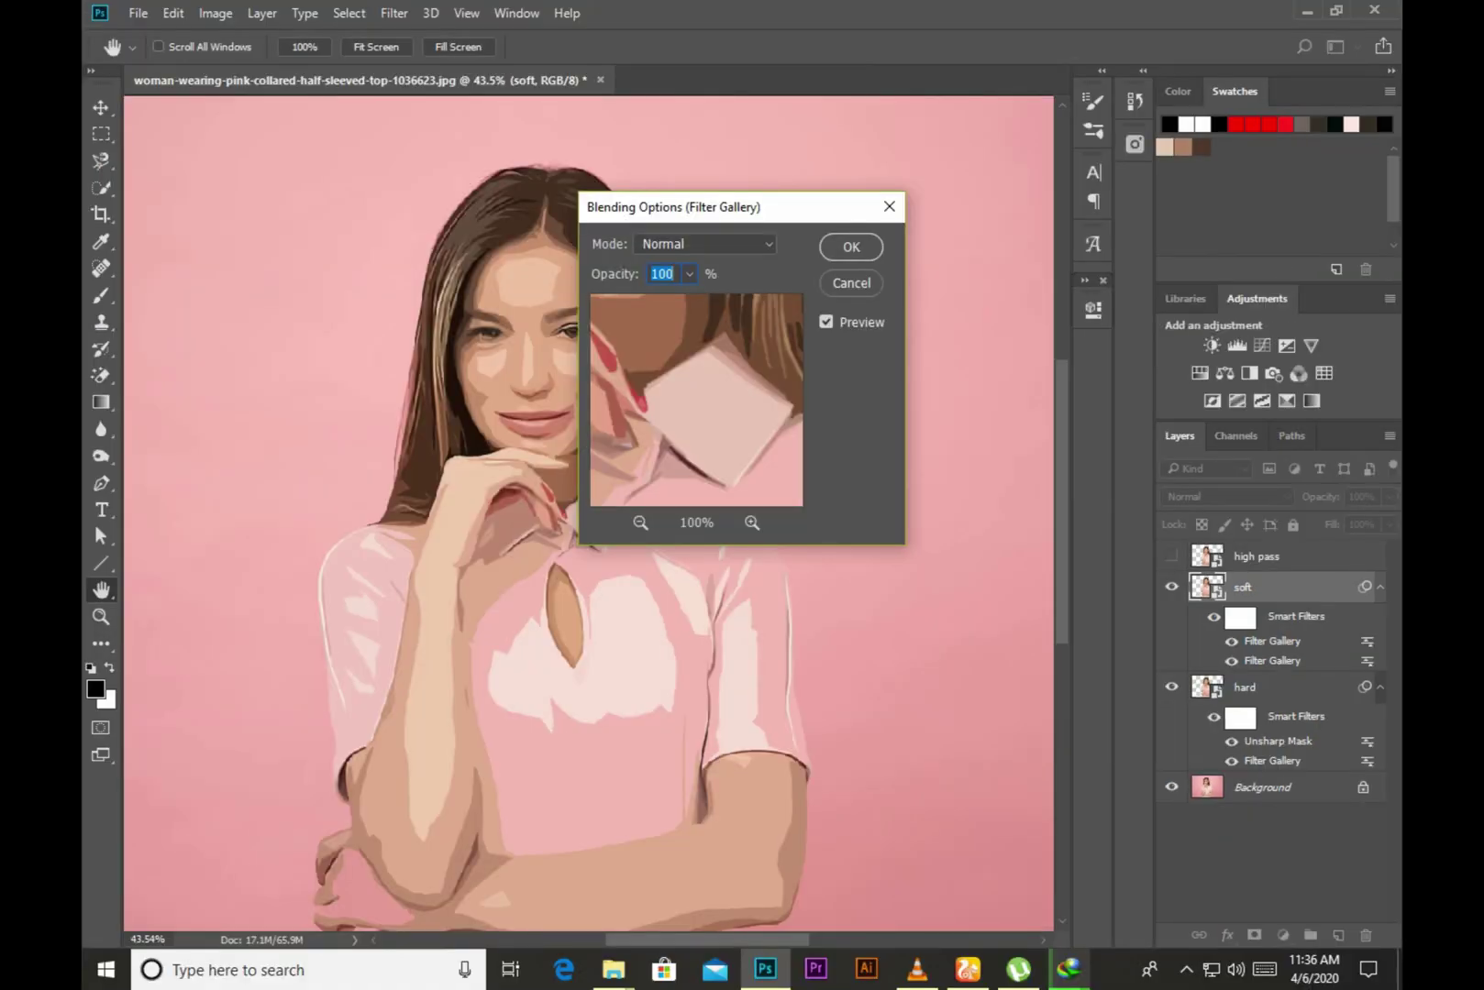
click(689, 273)
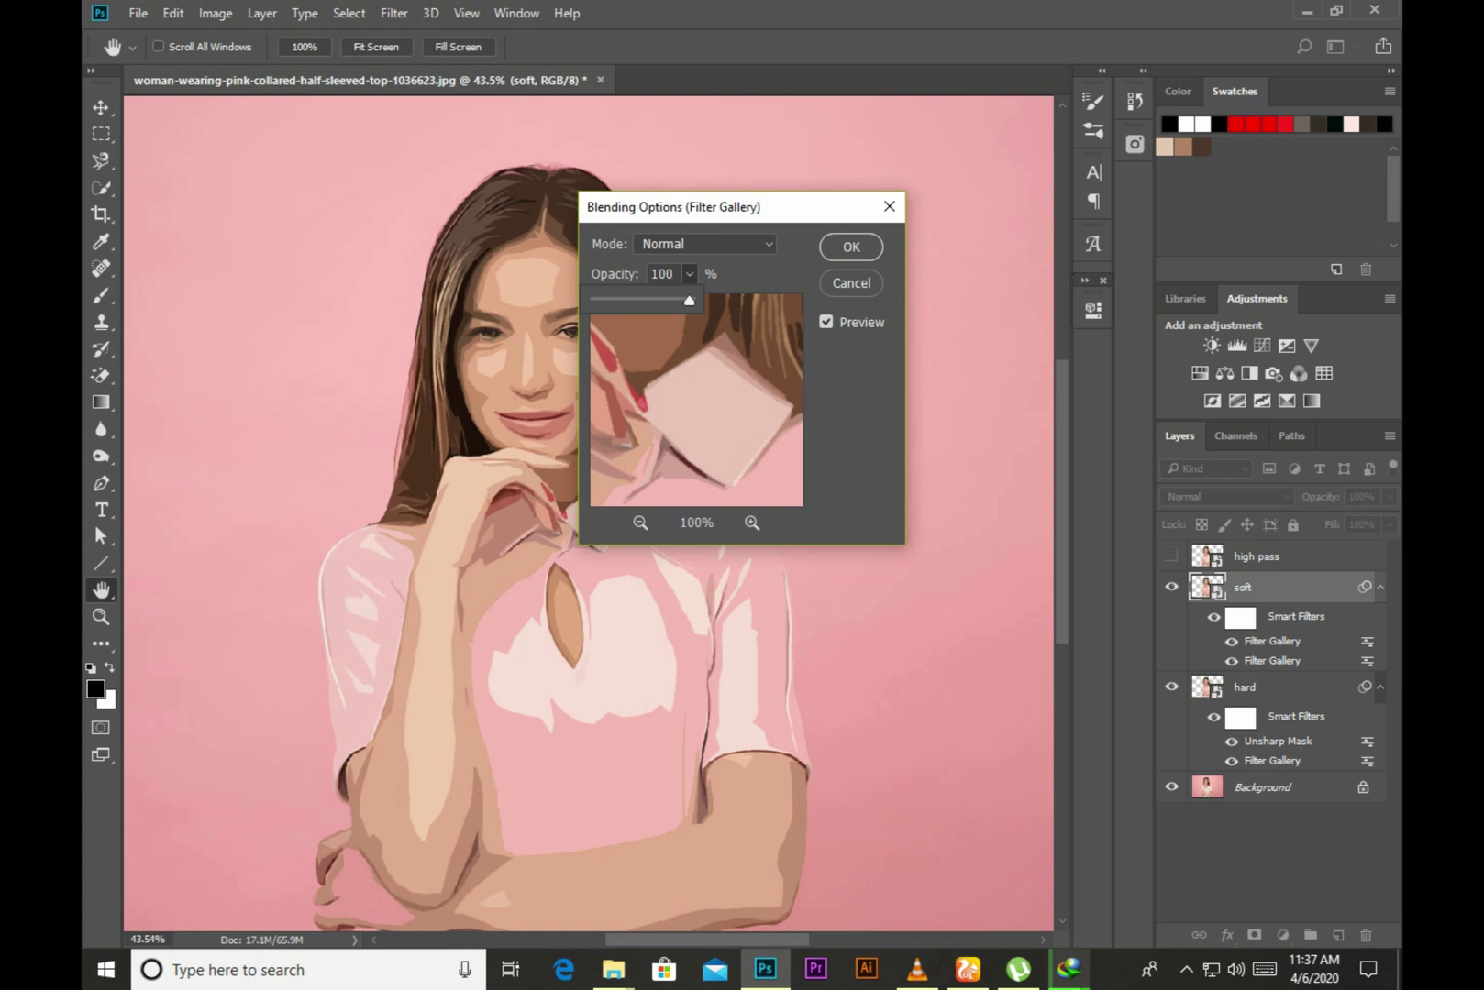
key(Return)
text(40)
key(Return)
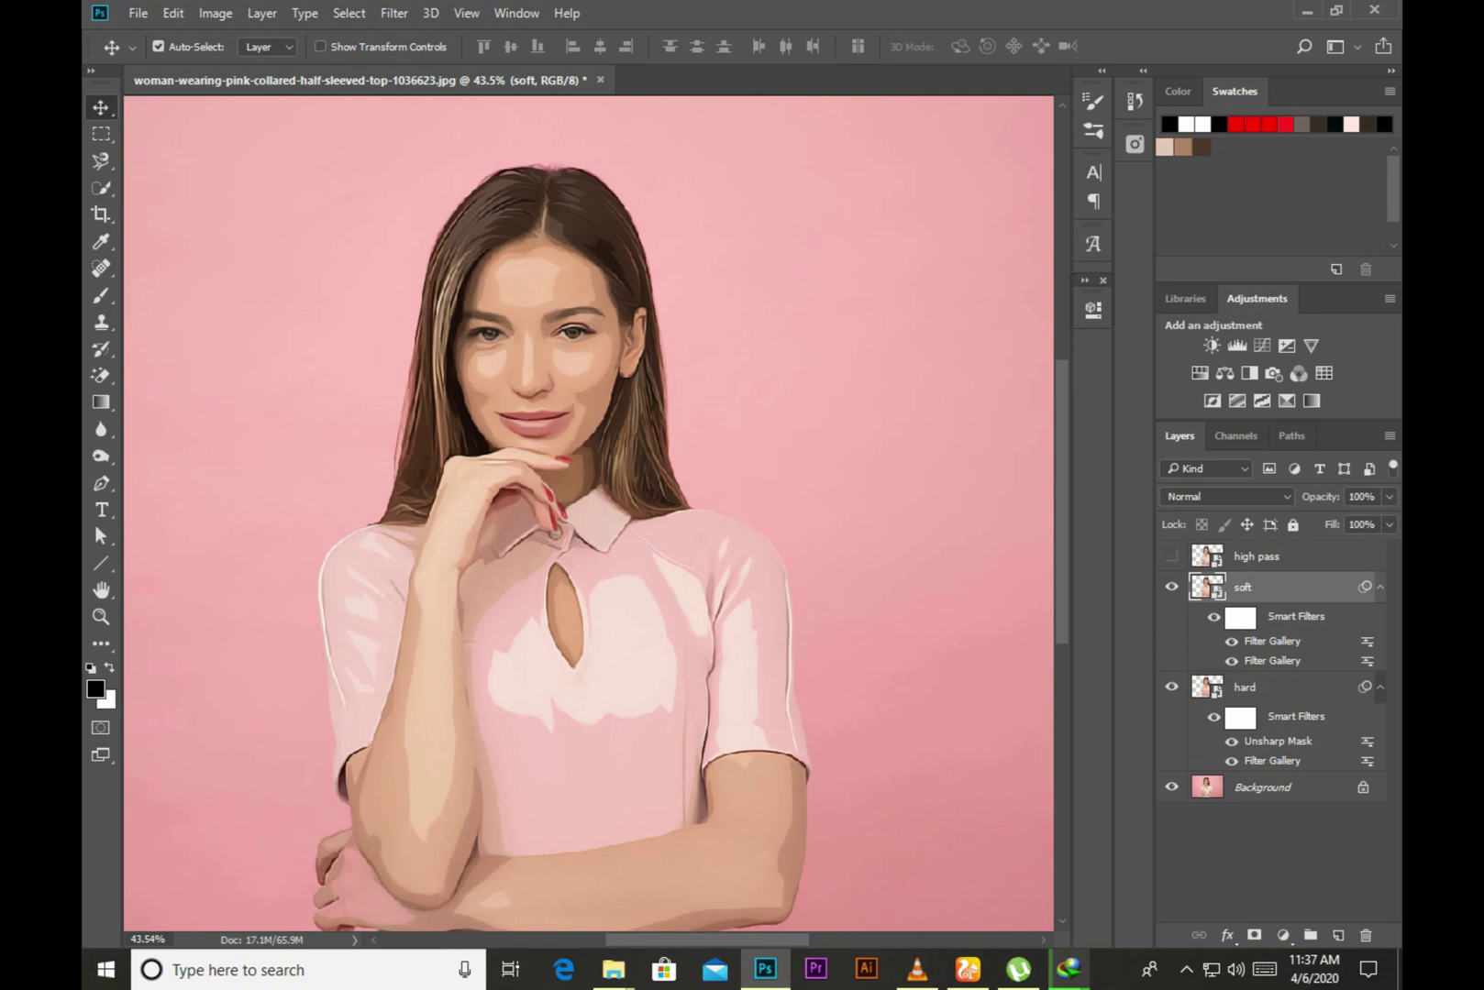
click(394, 13)
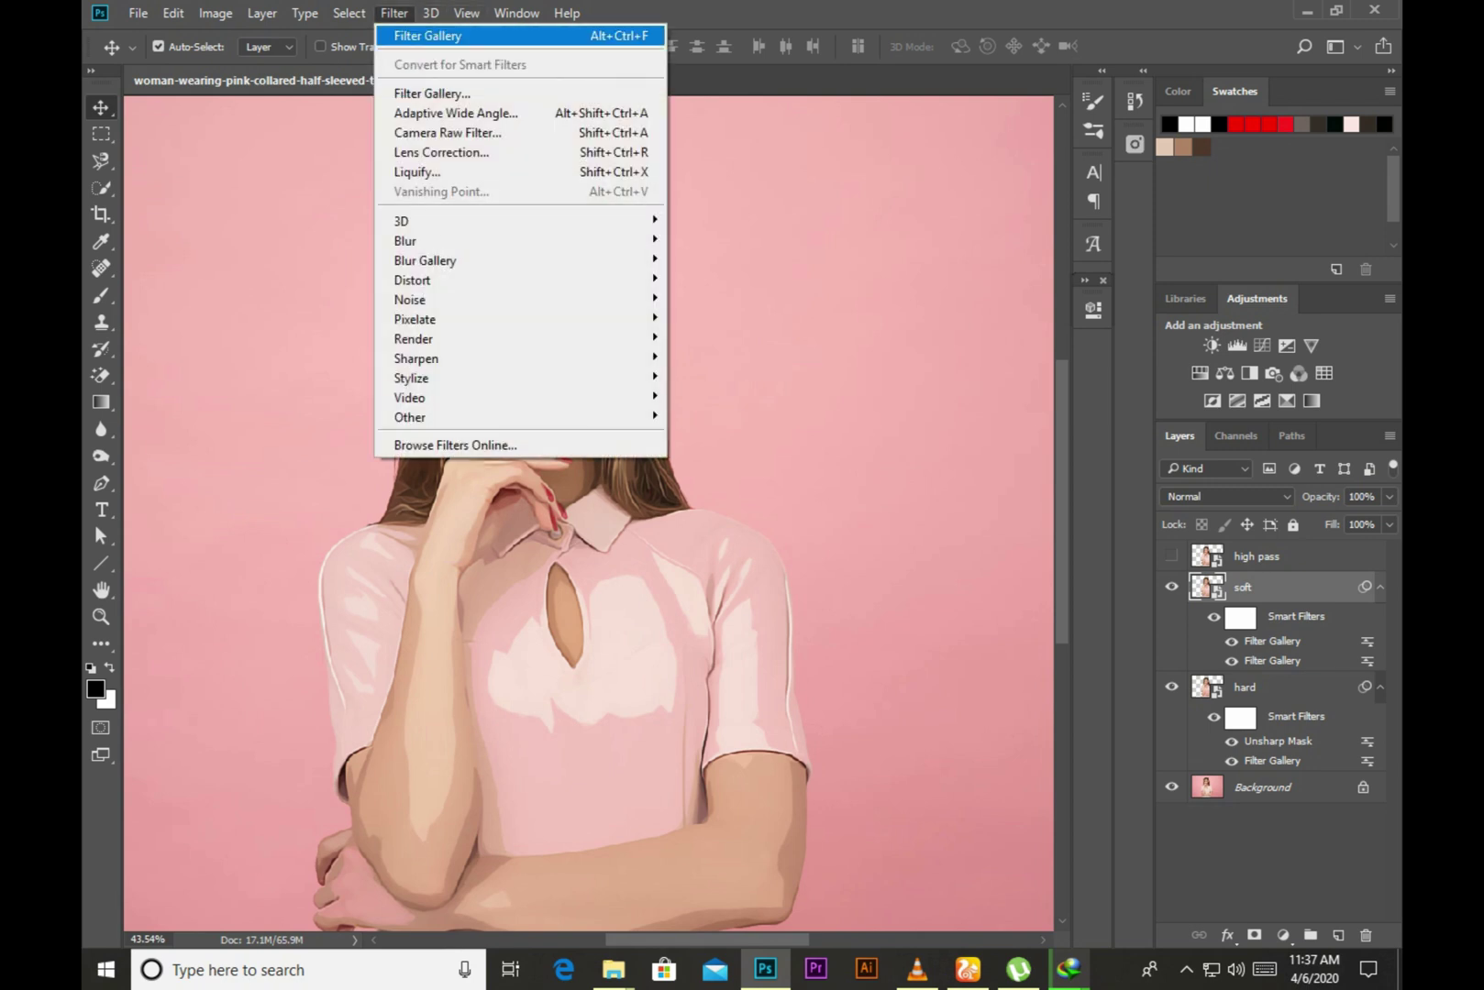
Sharpen the soft layer with Unsharp Mask at 240% amount and 1.1 px radius.
click(724, 454)
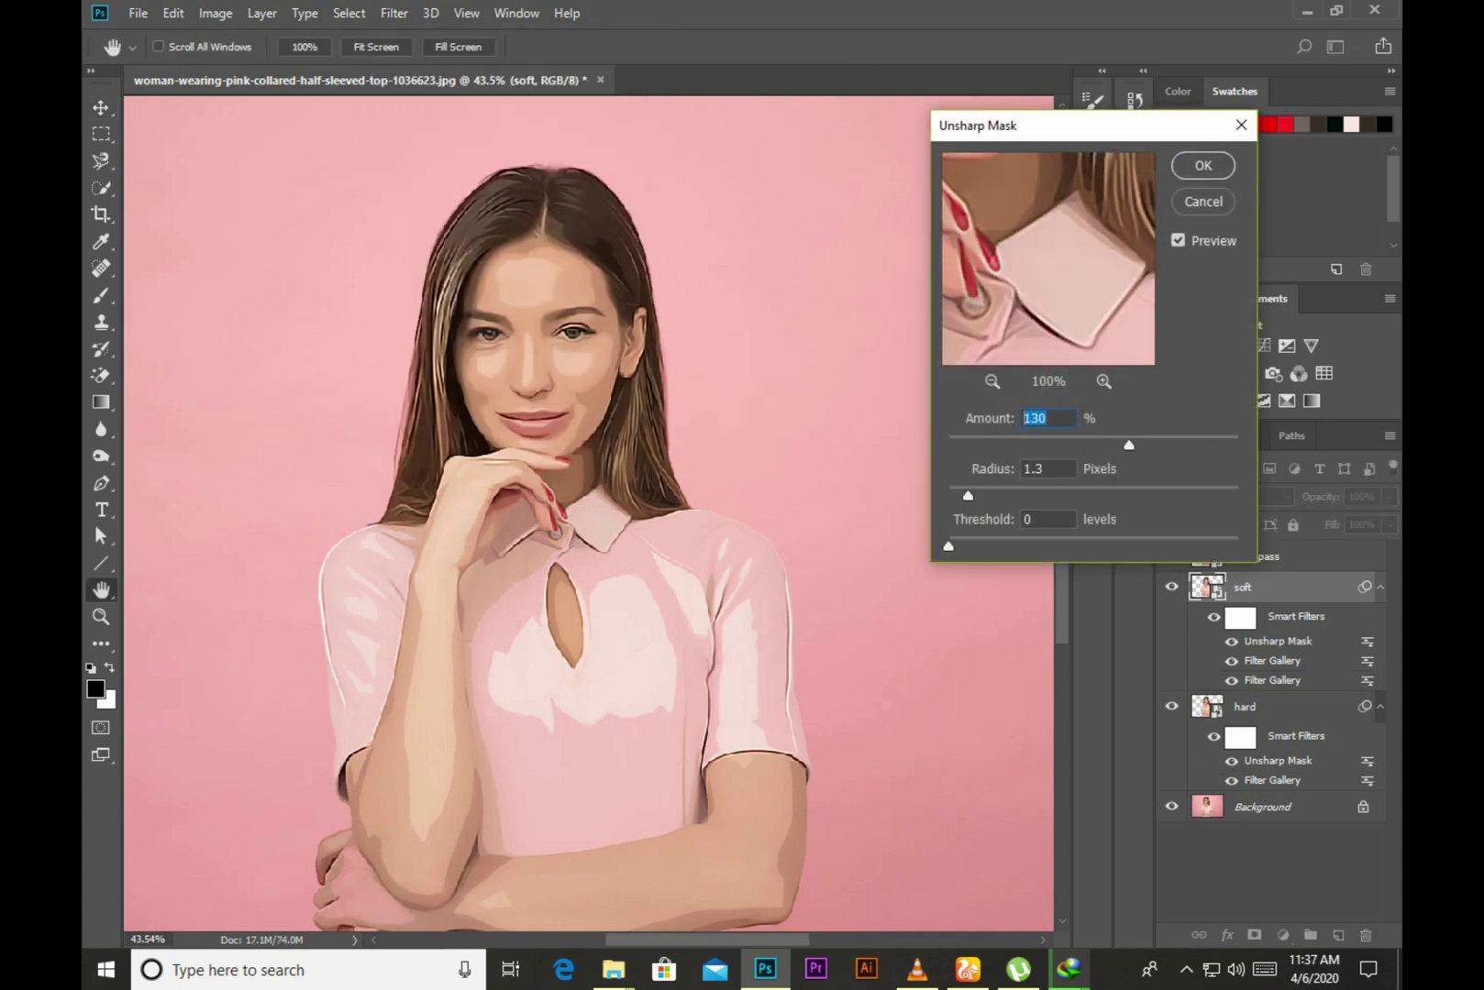
text(240)
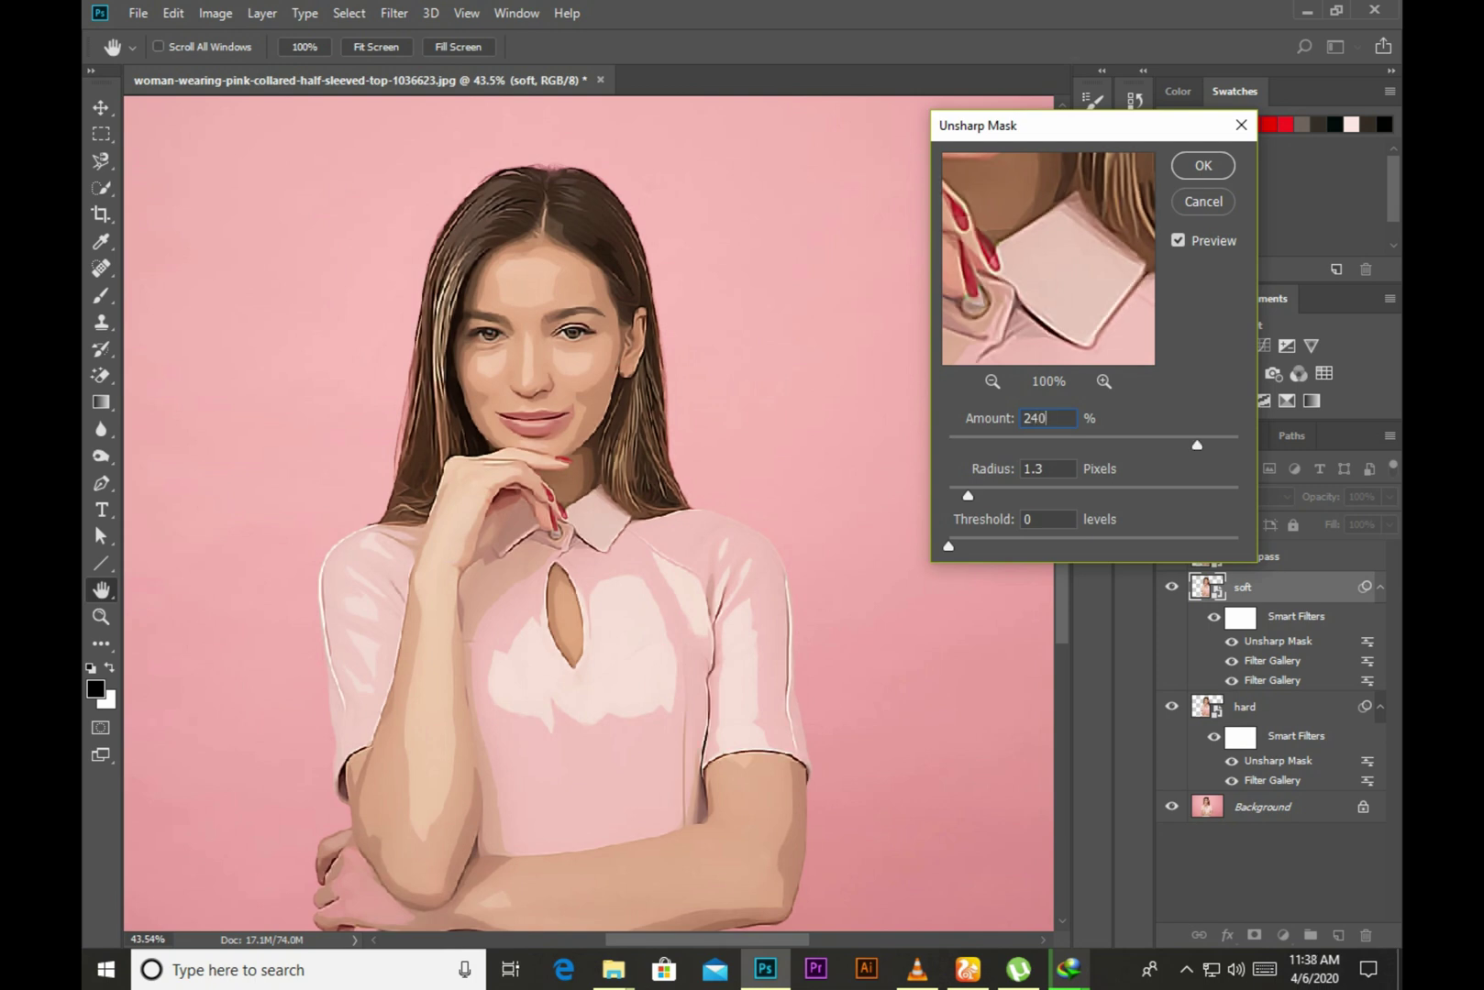
key(Tab)
key(Tab)
key(shift+Tab)
key(Down)
key(Down)
key(Return)
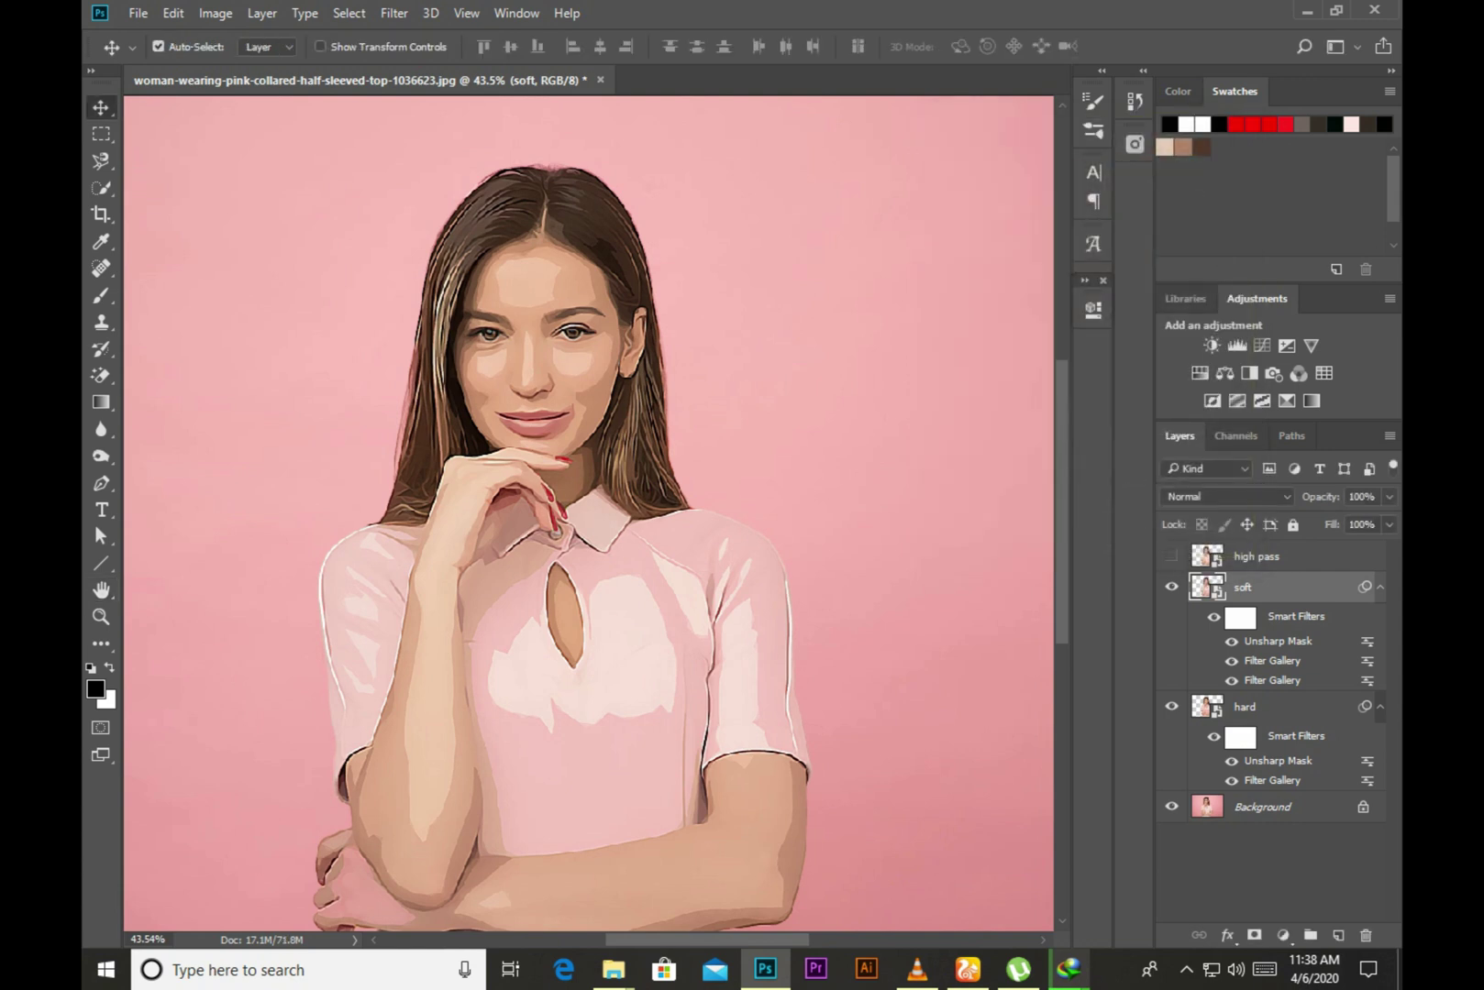
Set the soft layer's opacity to 80%, then select the high pass layer.
key(Return)
text(80)
key(Return)
key(alt+])
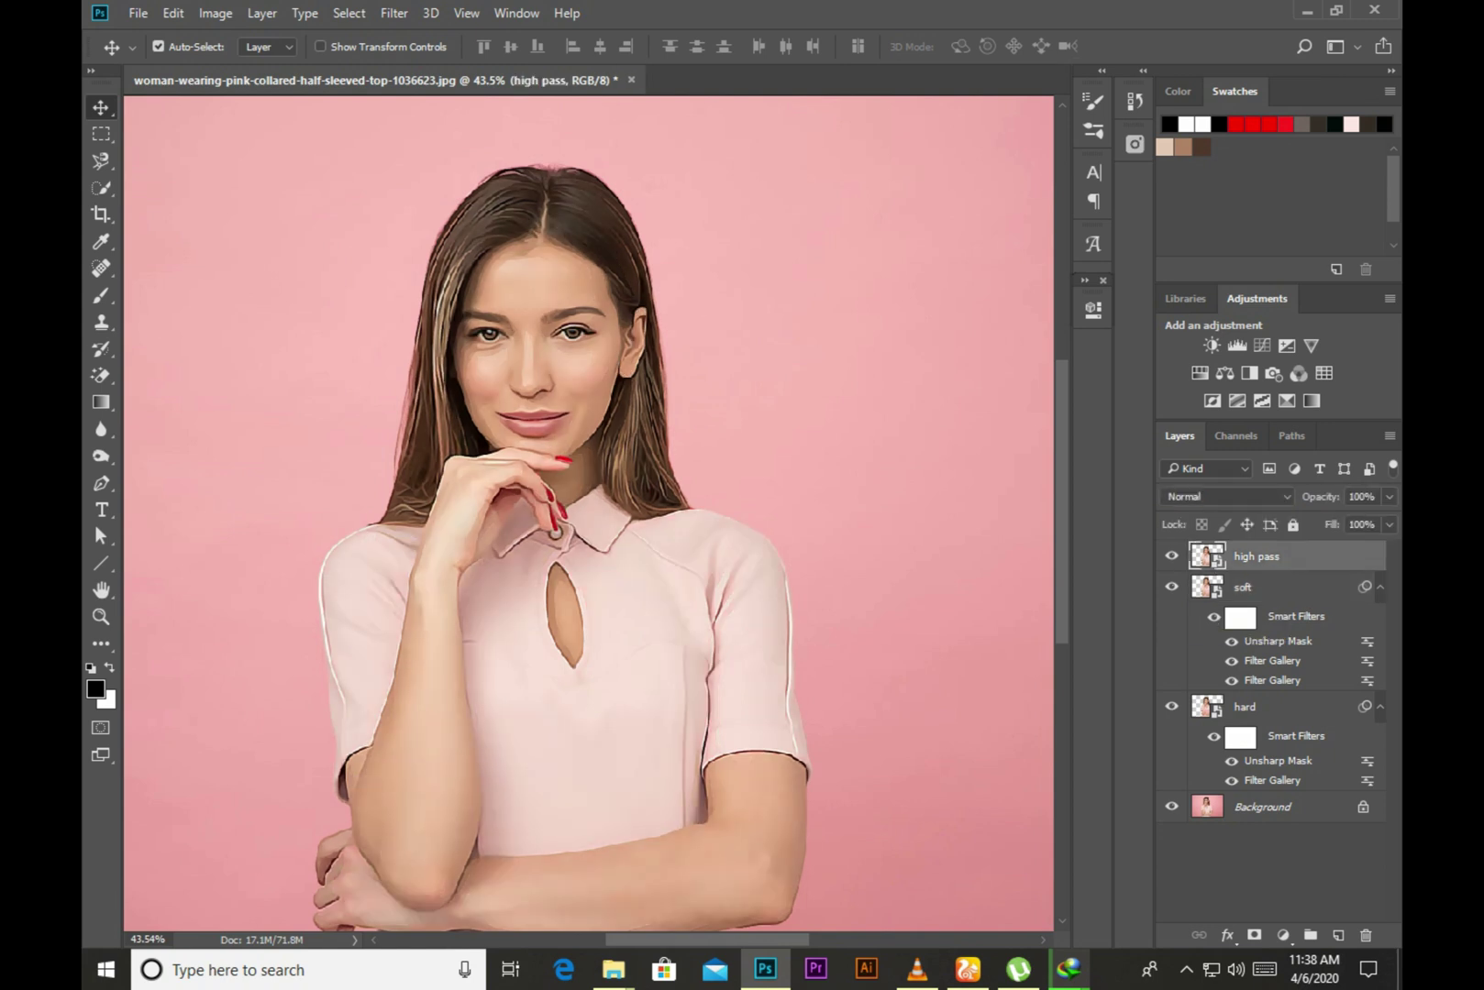
Apply a High Pass filter with 1.0 px radius to the high pass layer.
key(alt+t)
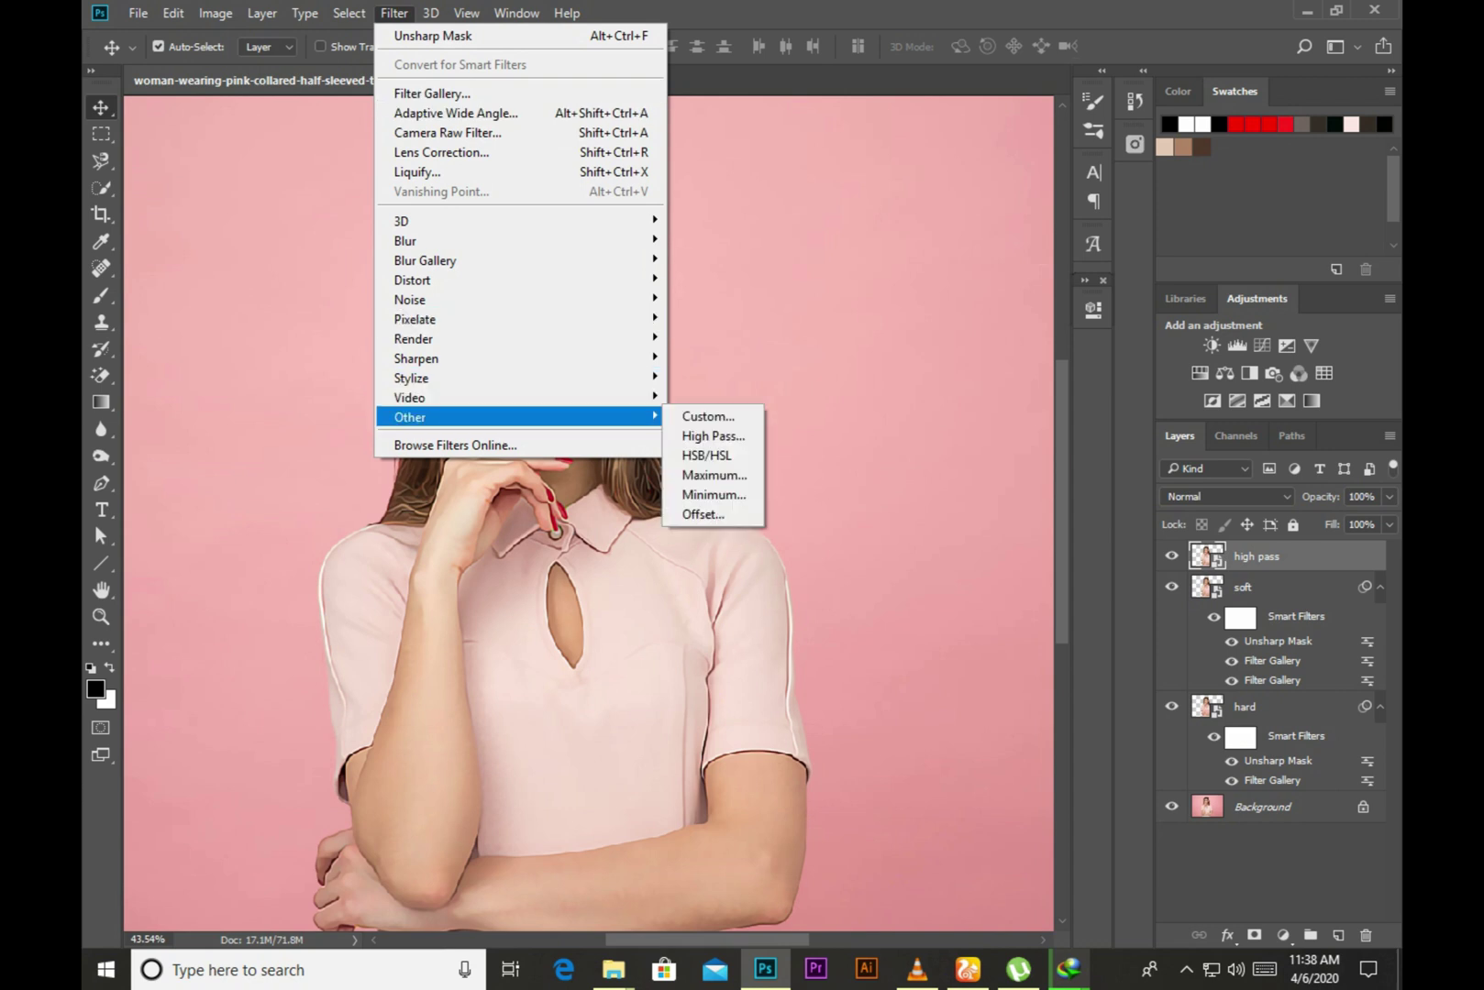
key(Up)
key(Return)
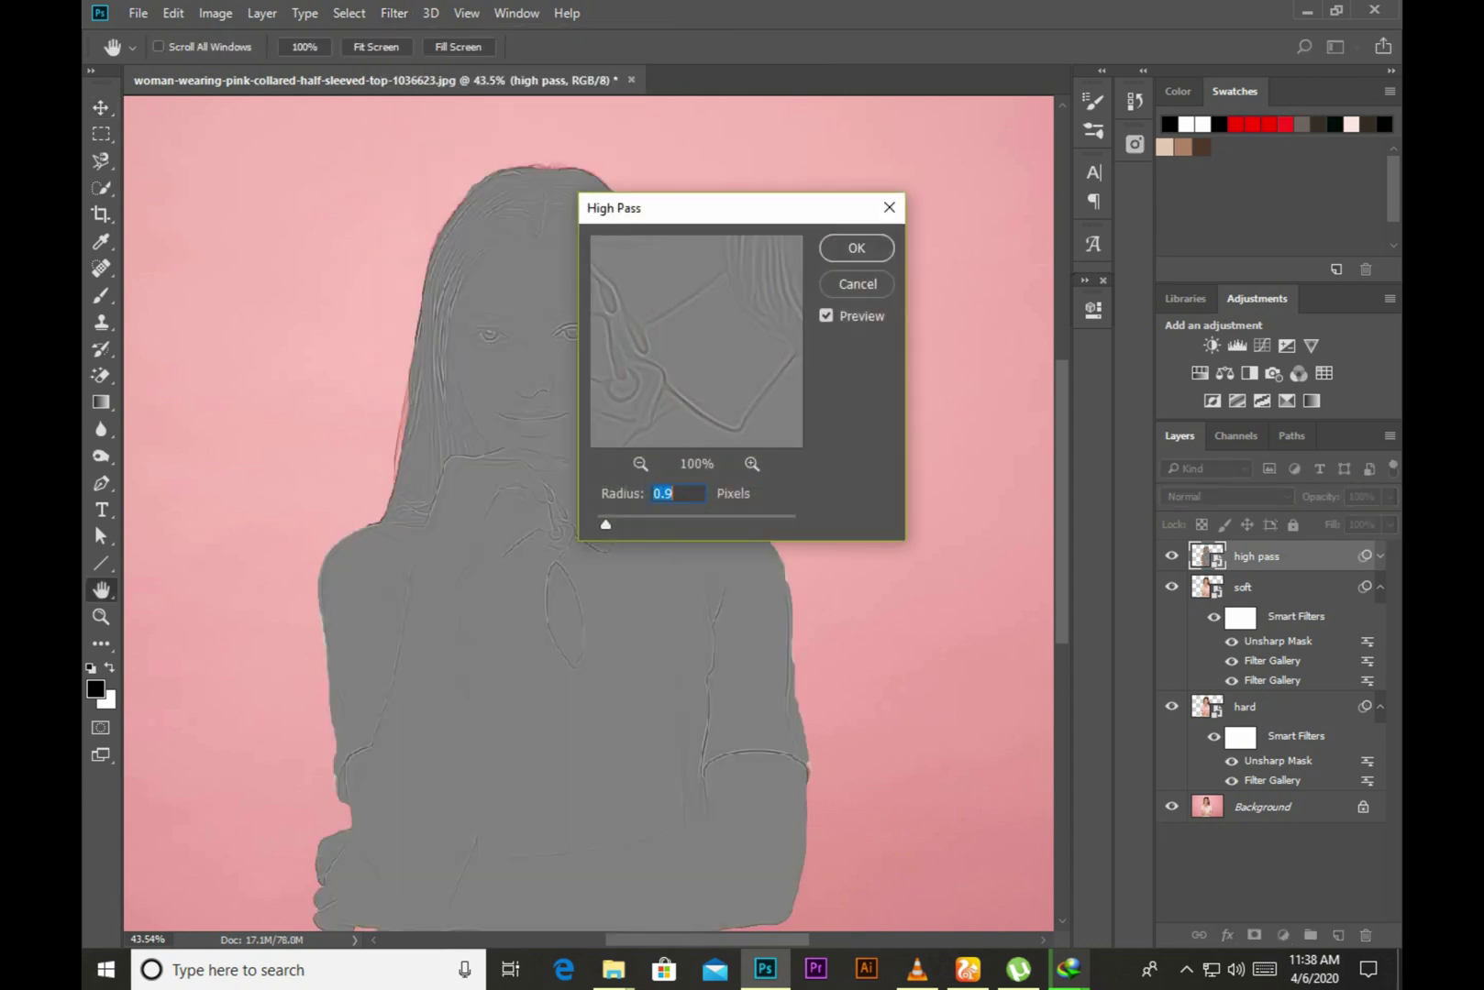
key(Down)
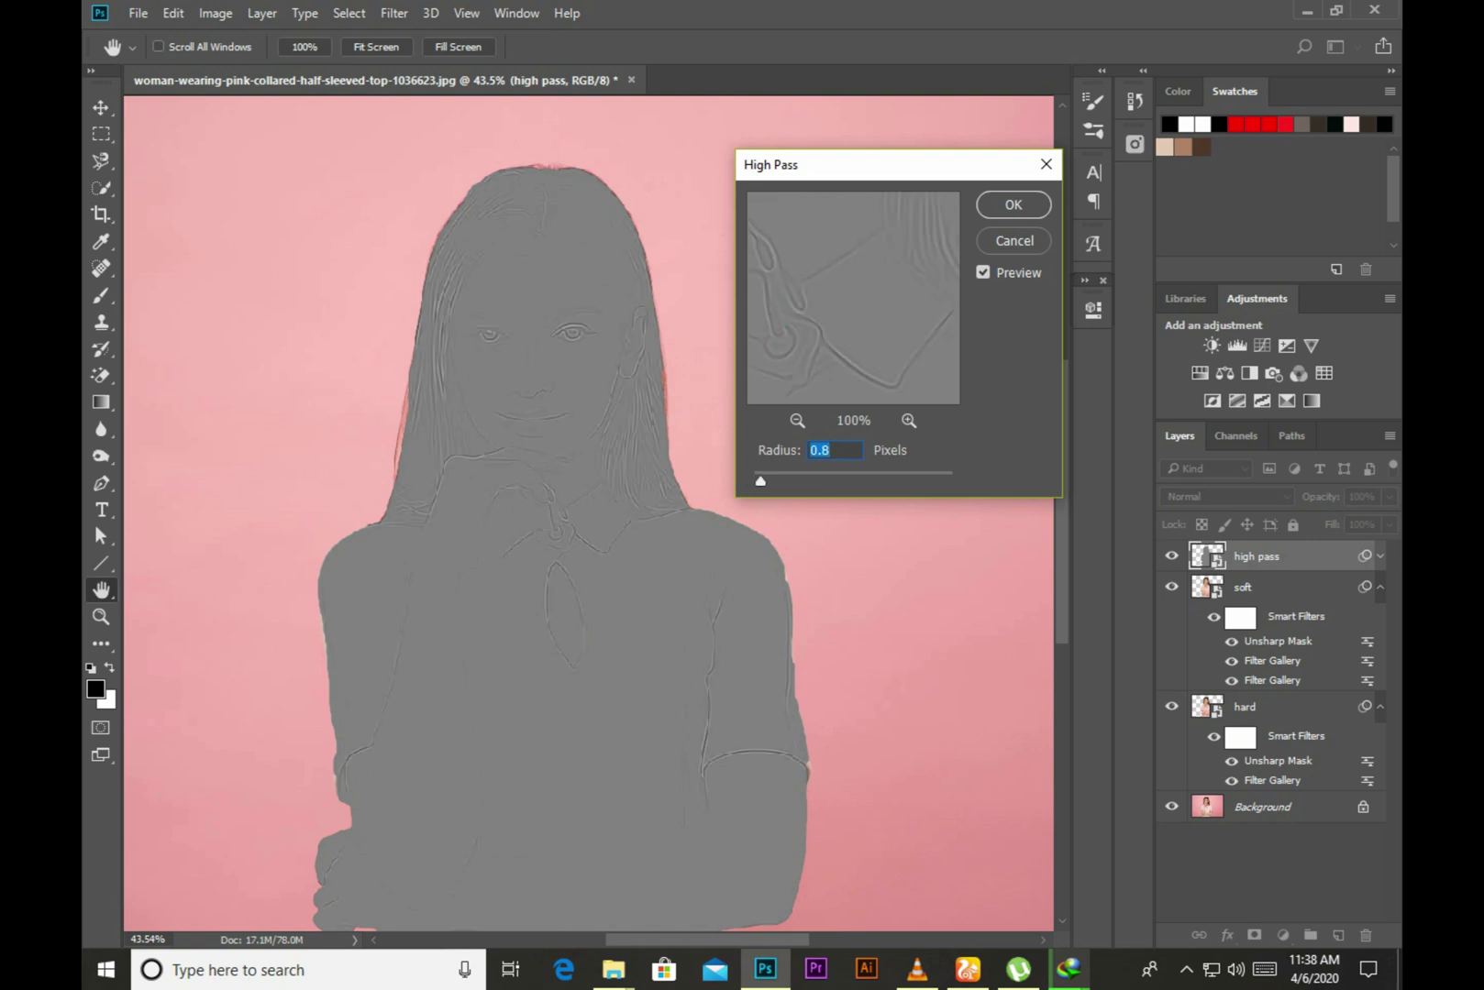
key(Up)
key(Up)
key(Return)
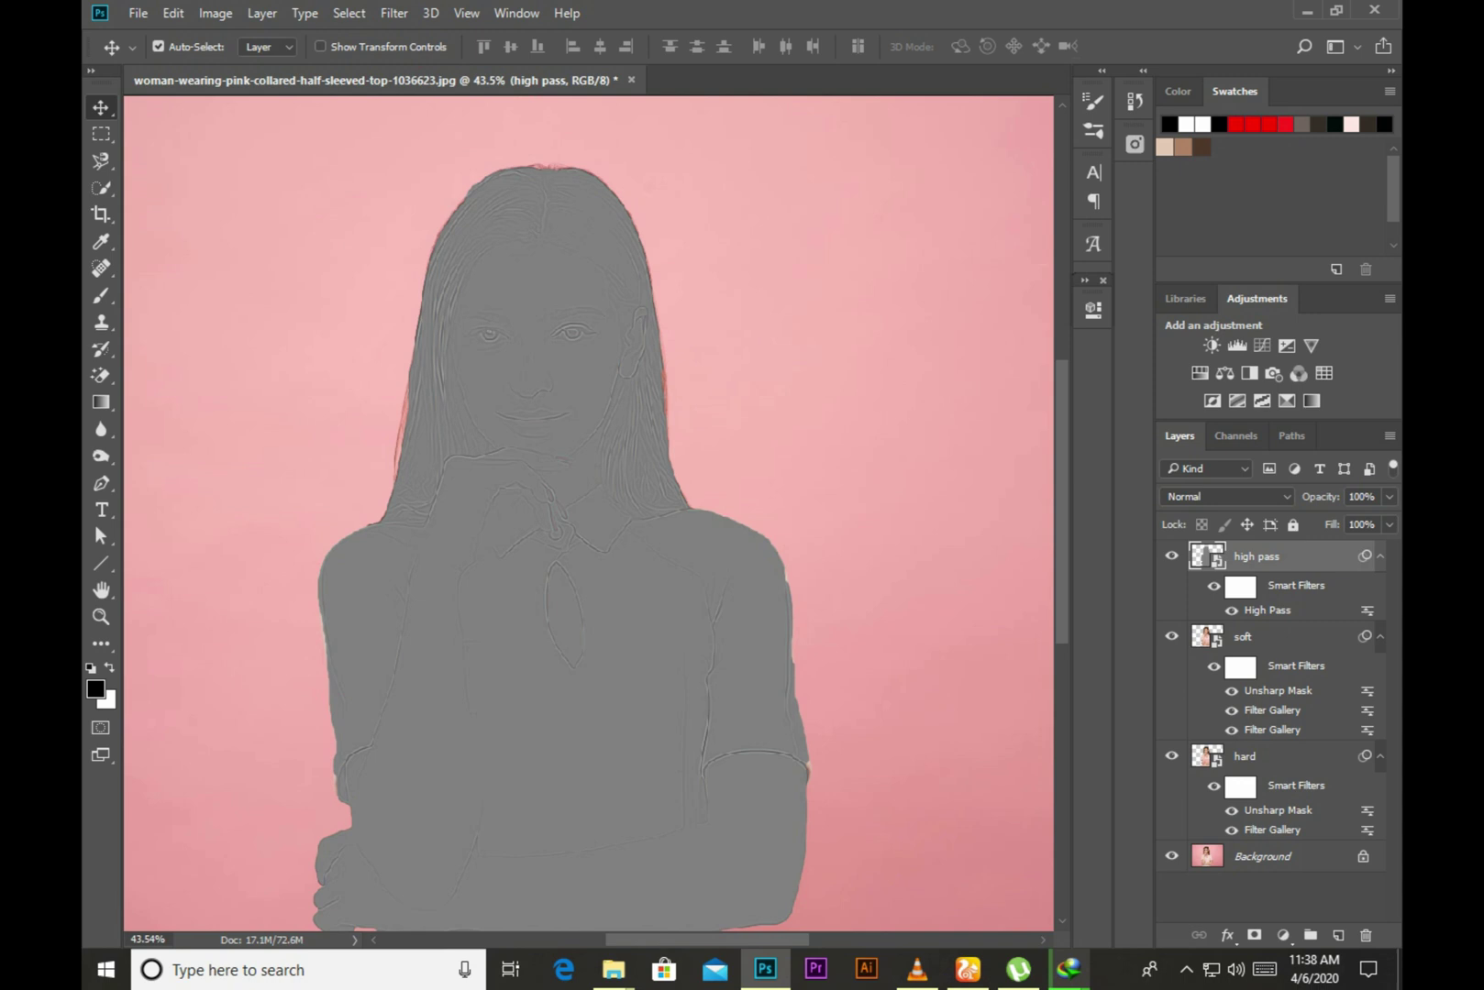
Set the high pass layer's blend mode to Overlay and fit the image on screen.
click(1227, 497)
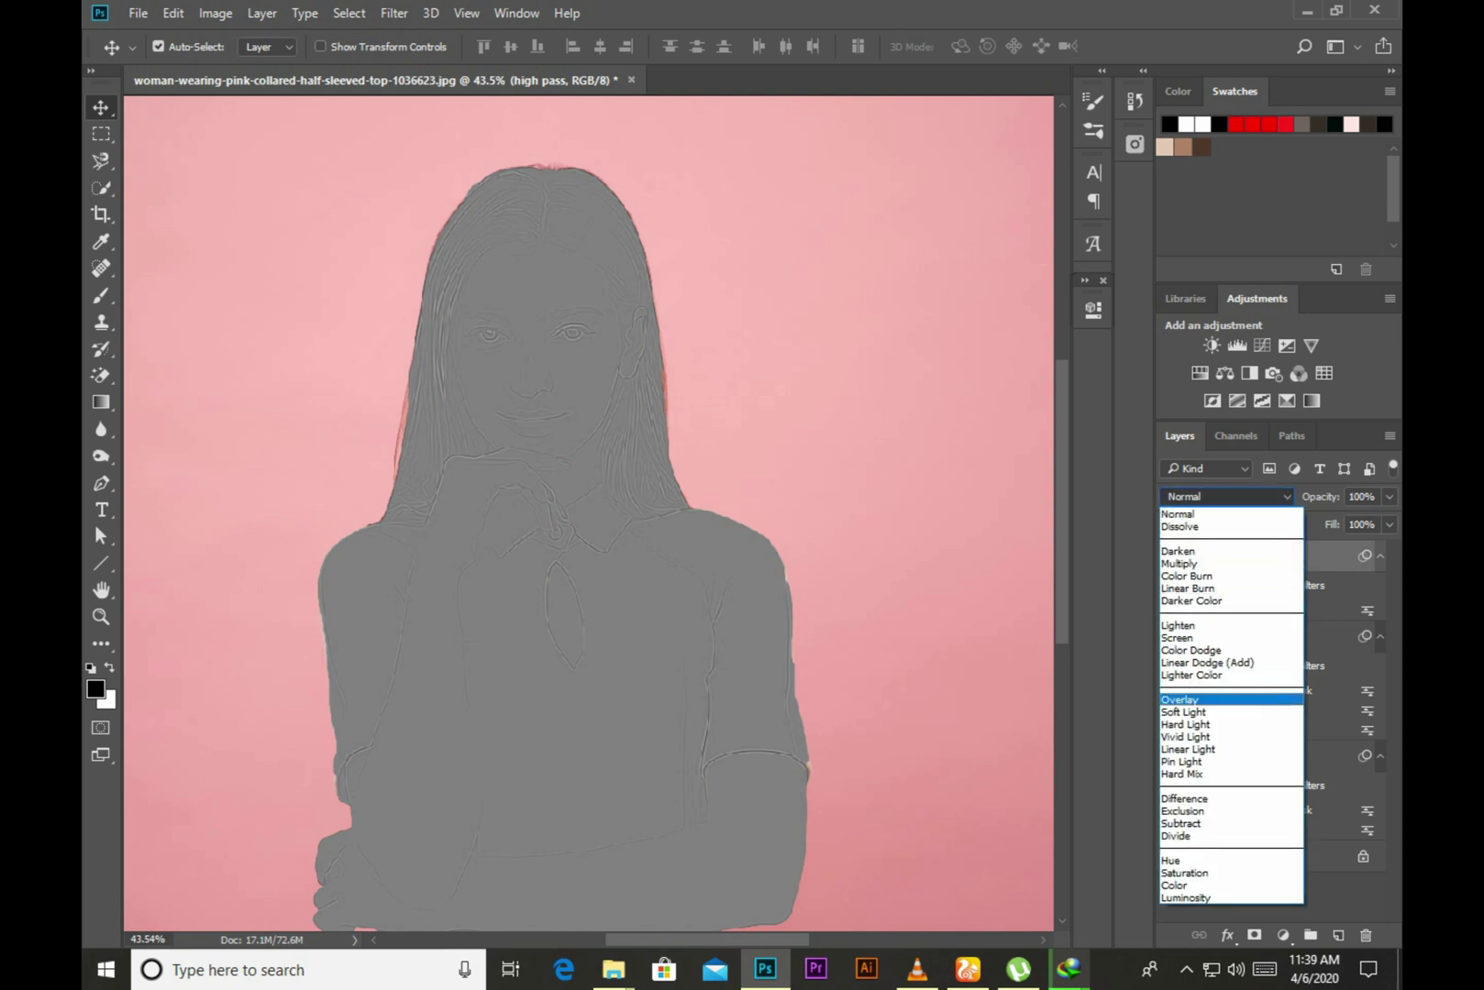
click(1192, 699)
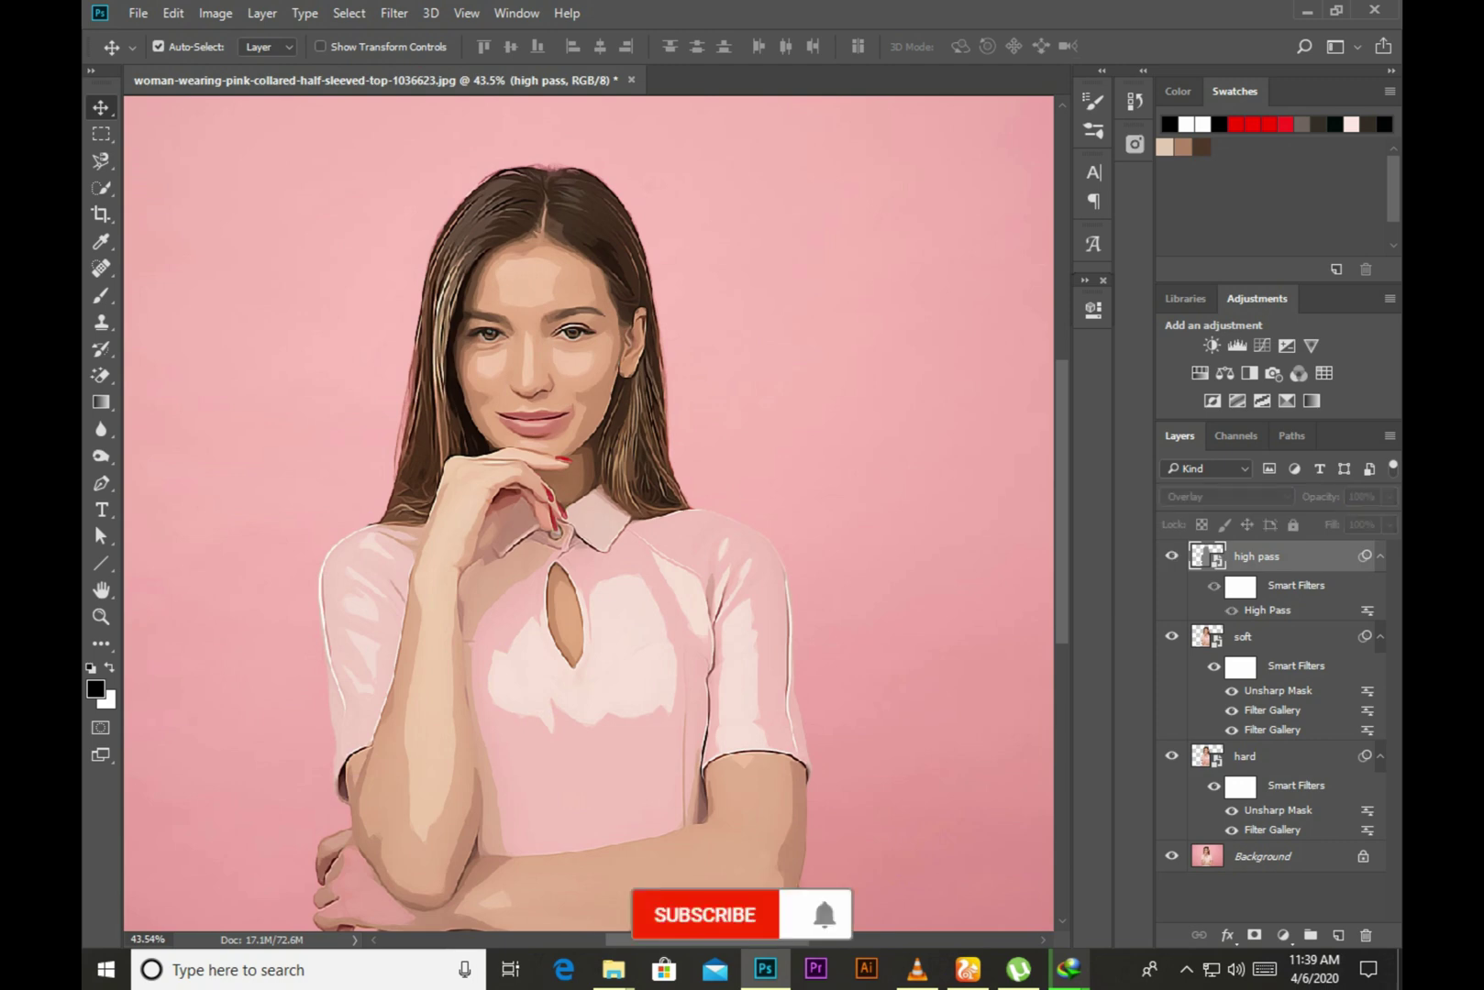
key(ctrl+0)
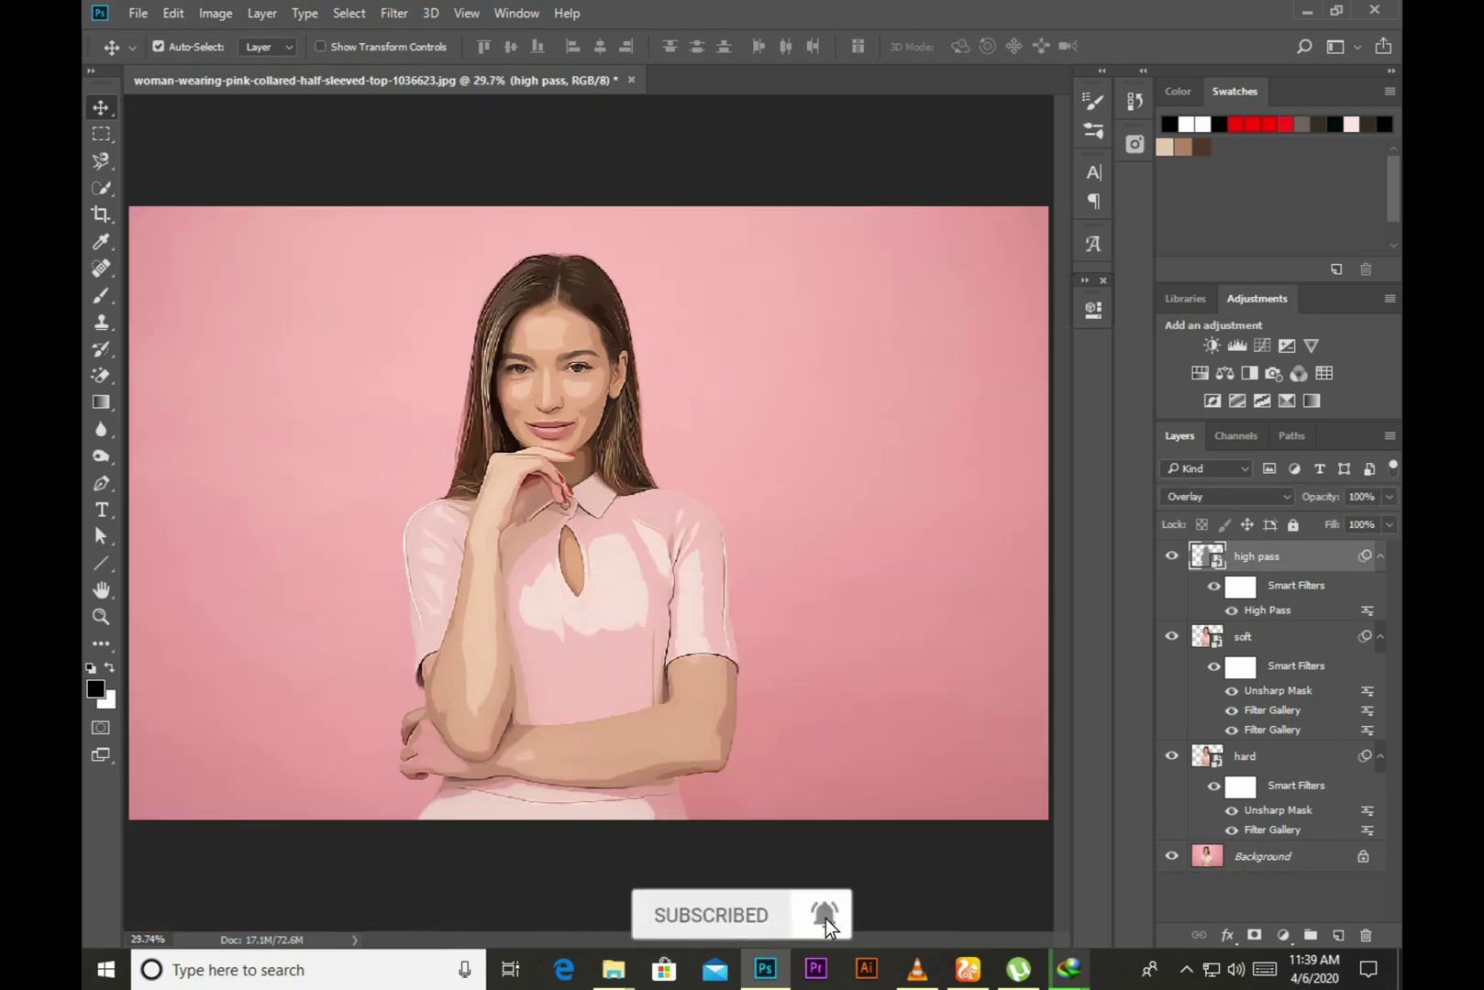
Collapse the filter lists and group the hard, soft and high pass layers into Group 1.
scroll(587, 514, up, 3)
scroll(587, 513, down, 2)
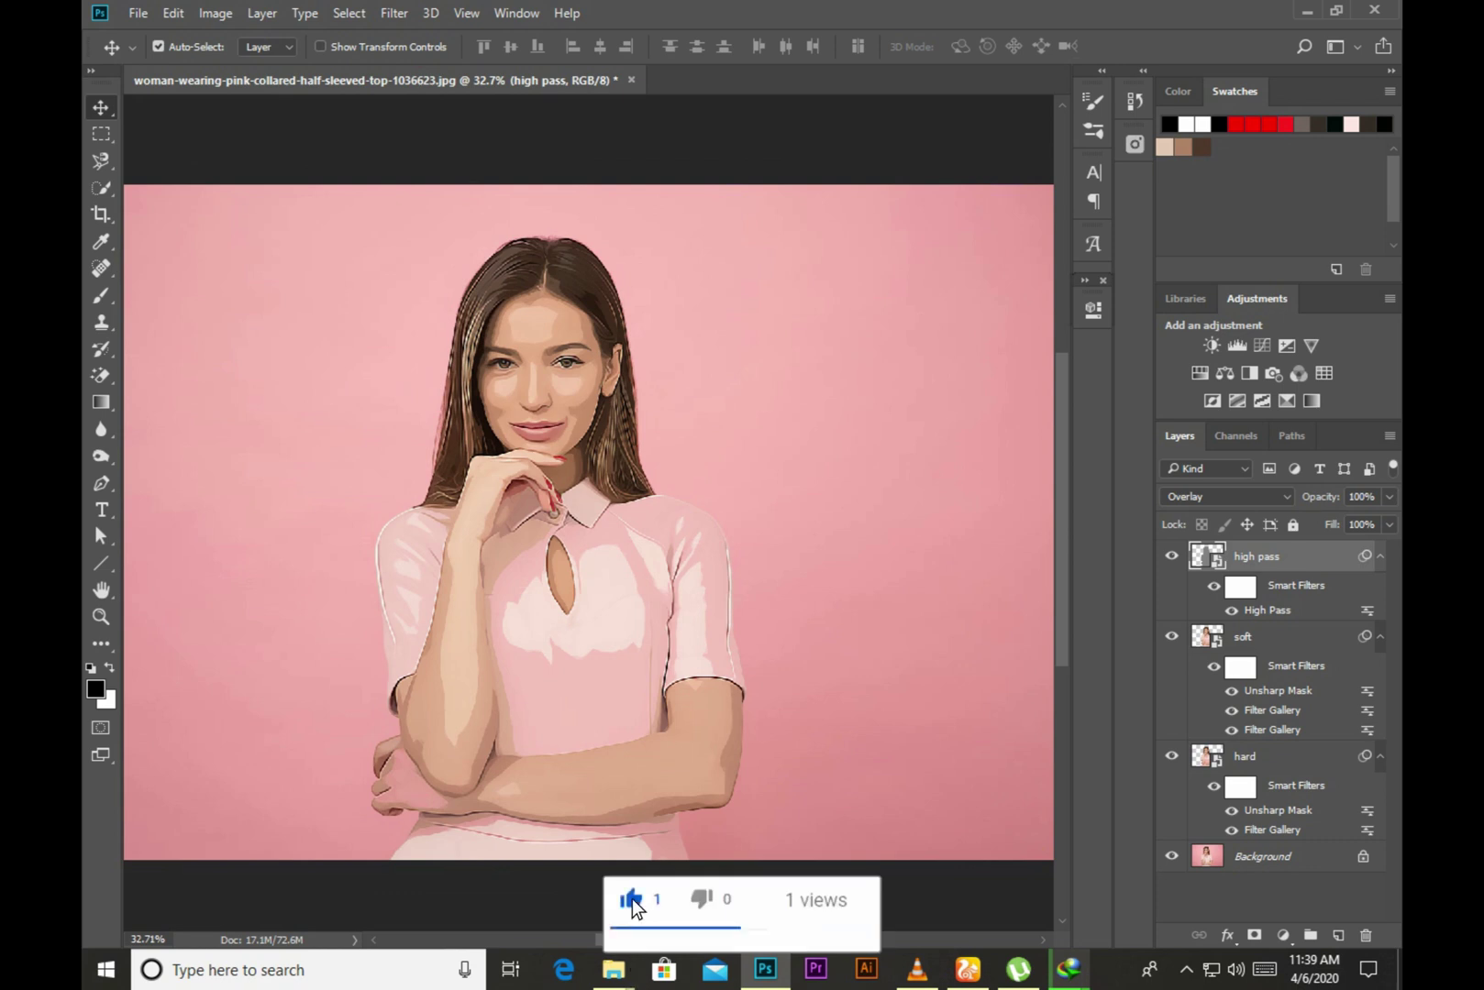
click(1380, 555)
click(1380, 587)
click(1380, 617)
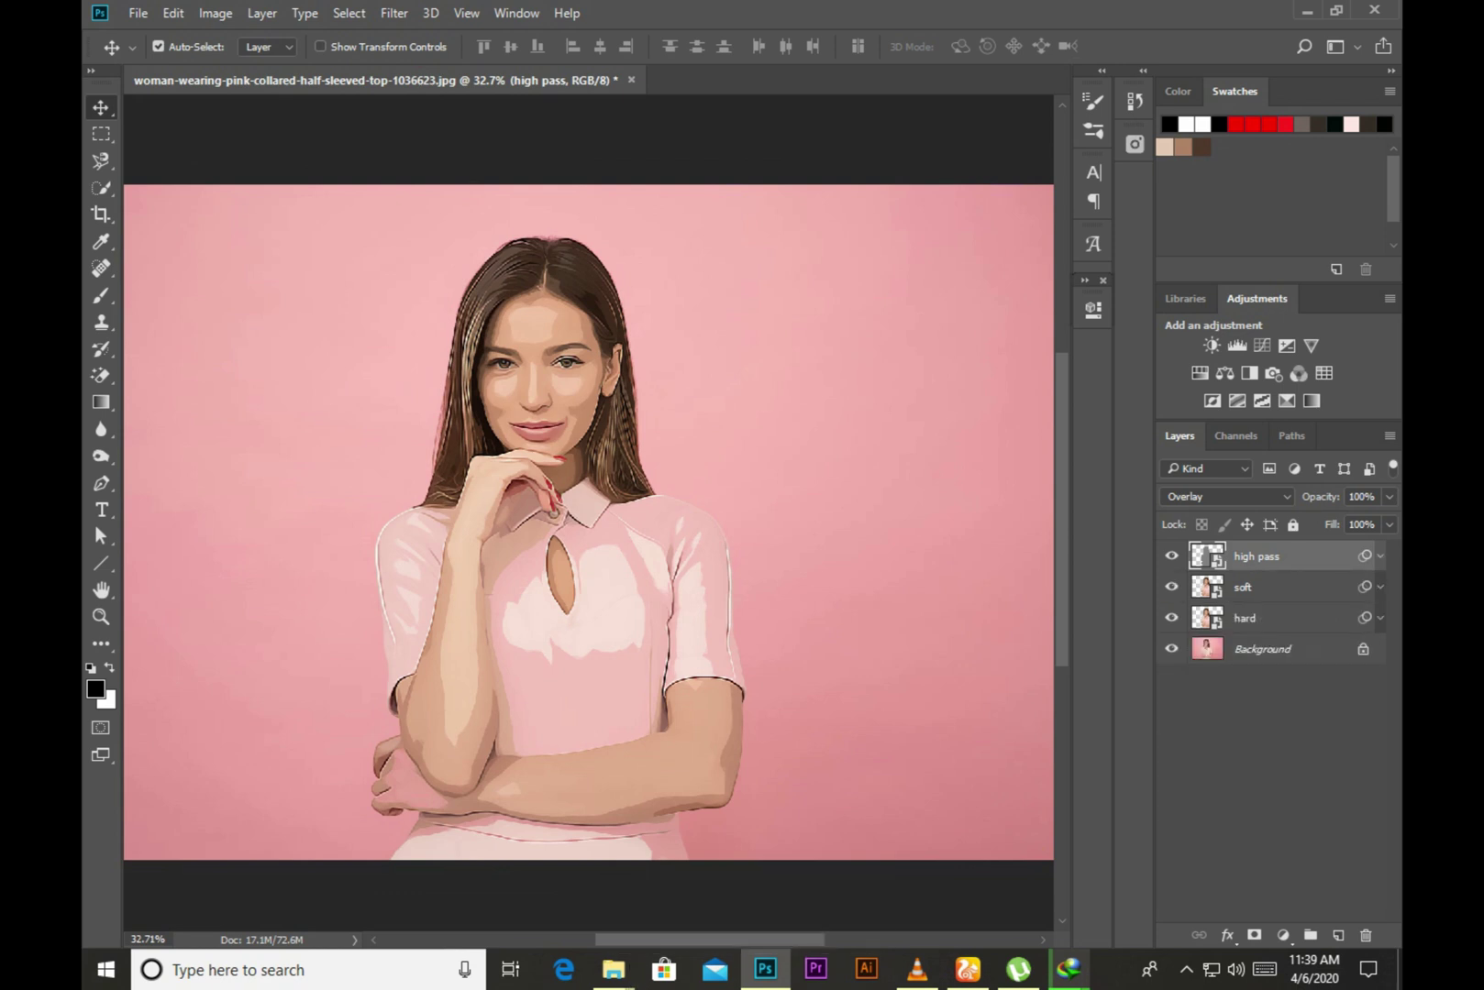
shift+click(1302, 617)
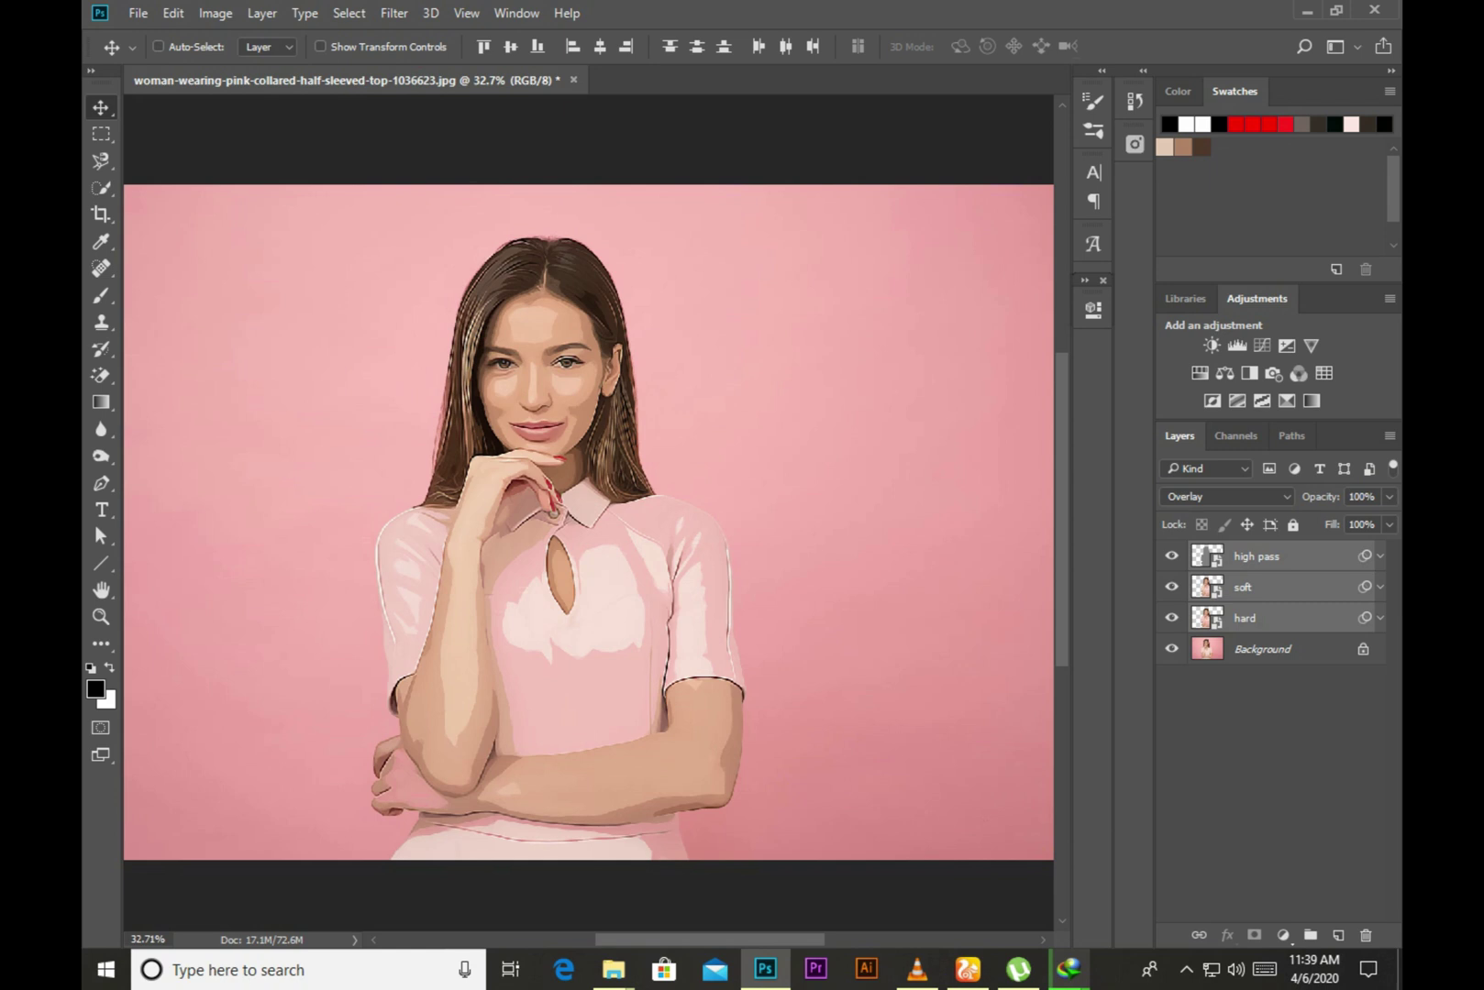
key(ctrl+g)
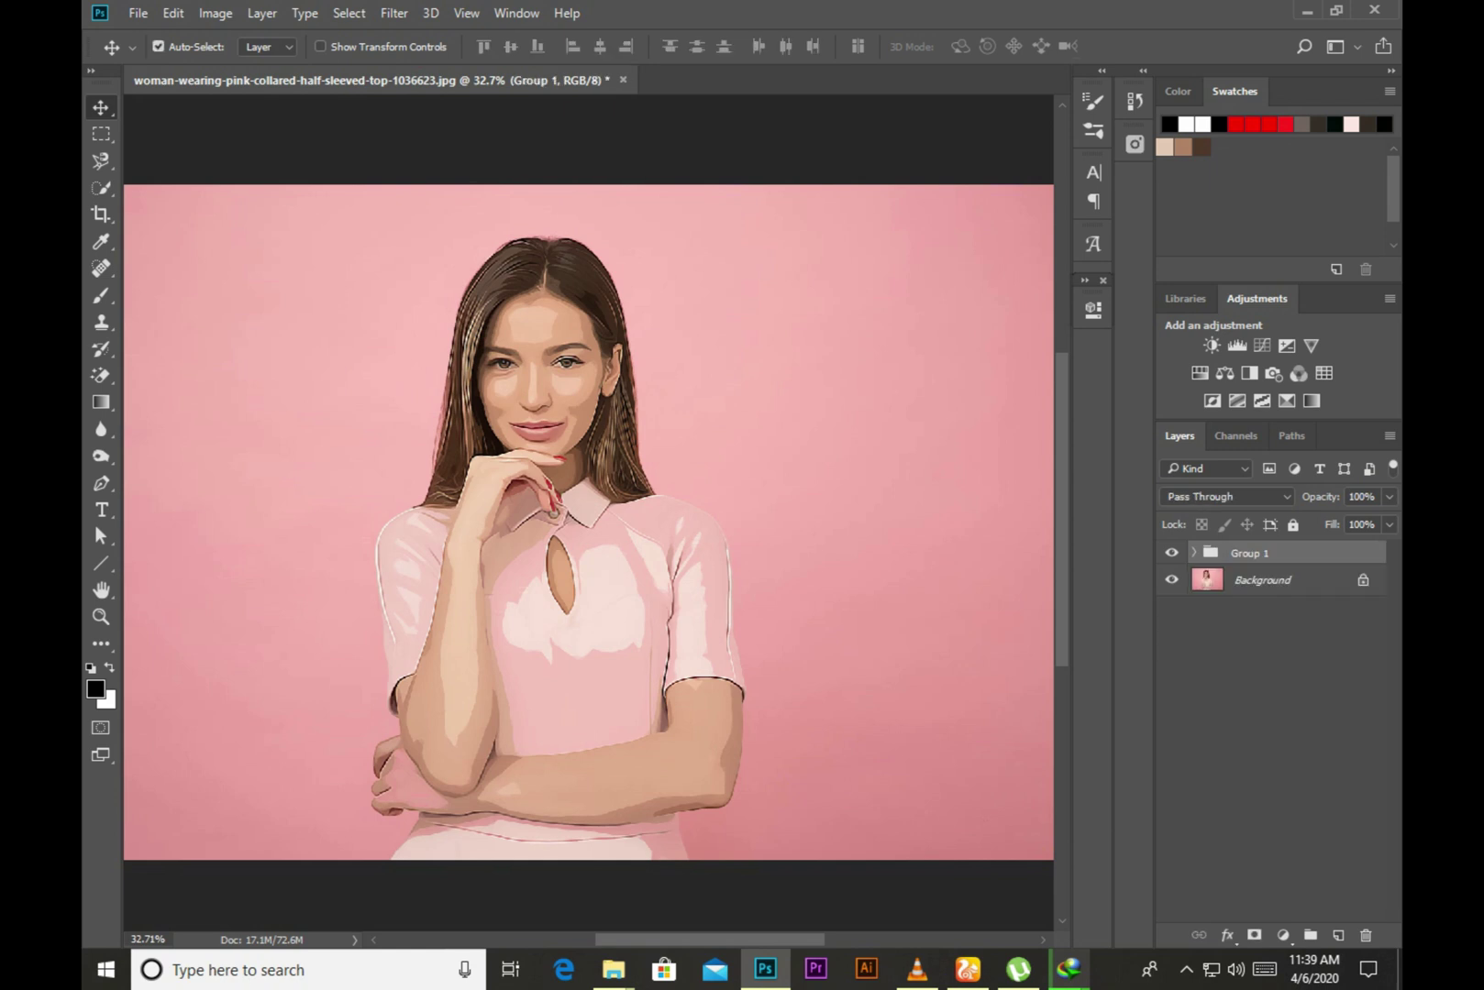
click(1282, 935)
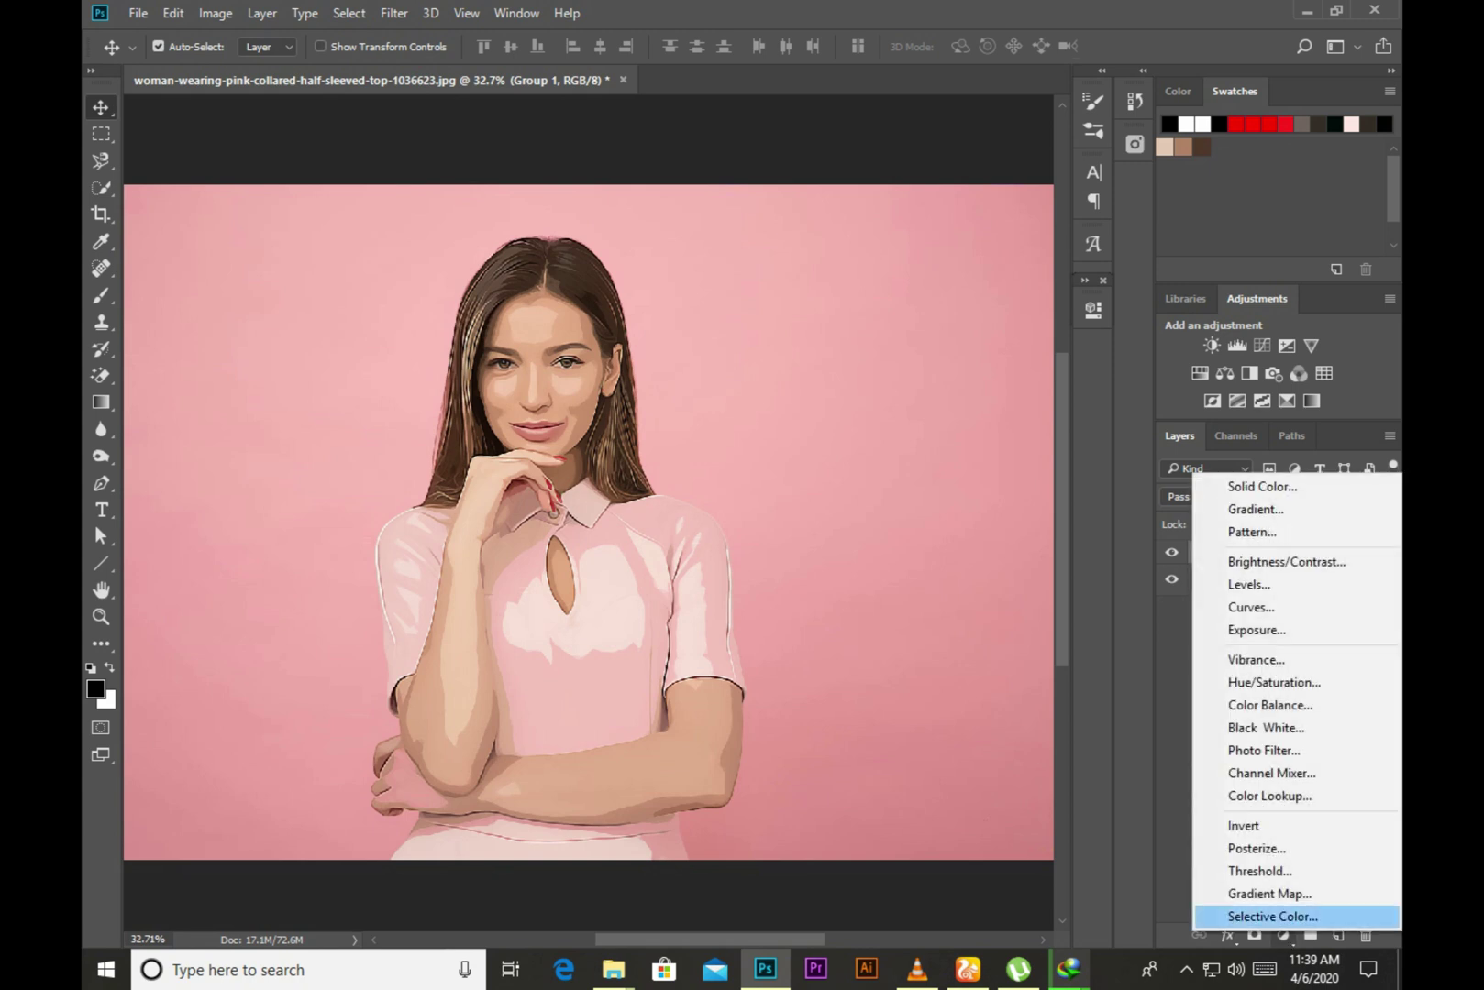
Add a Vibrance adjustment layer with vibrance +30 and saturation -10.
click(1256, 660)
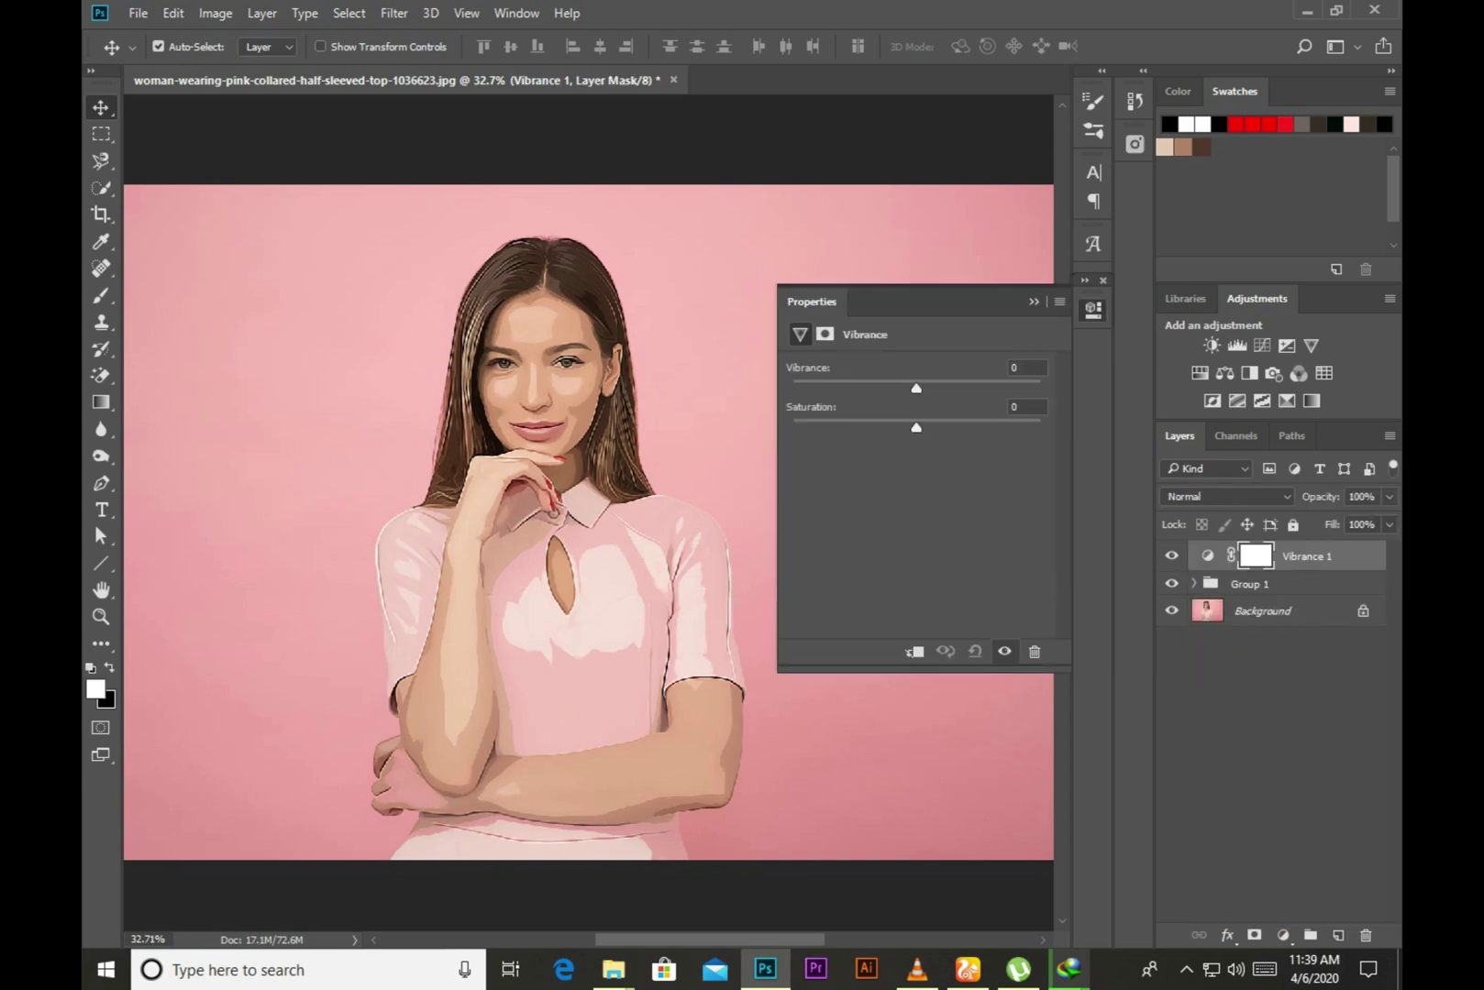
drag(916, 388, 953, 388)
drag(916, 428, 903, 427)
click(1034, 301)
Add a Curves layer, pulling midtones down and moving white and black points inward.
click(1282, 935)
click(1252, 606)
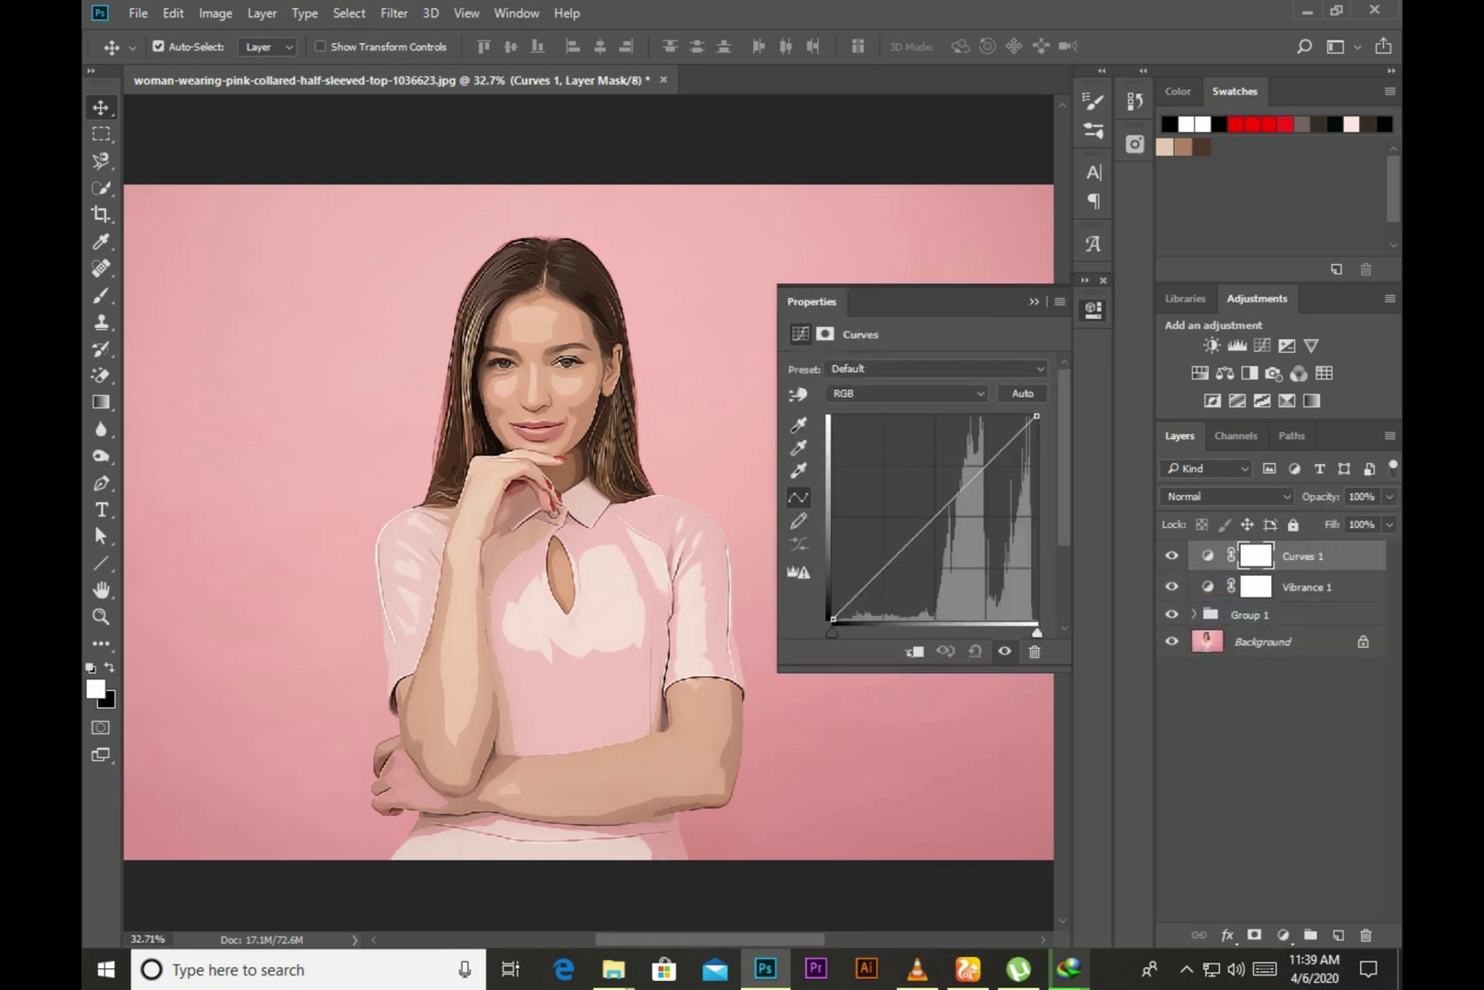
drag(954, 498, 962, 499)
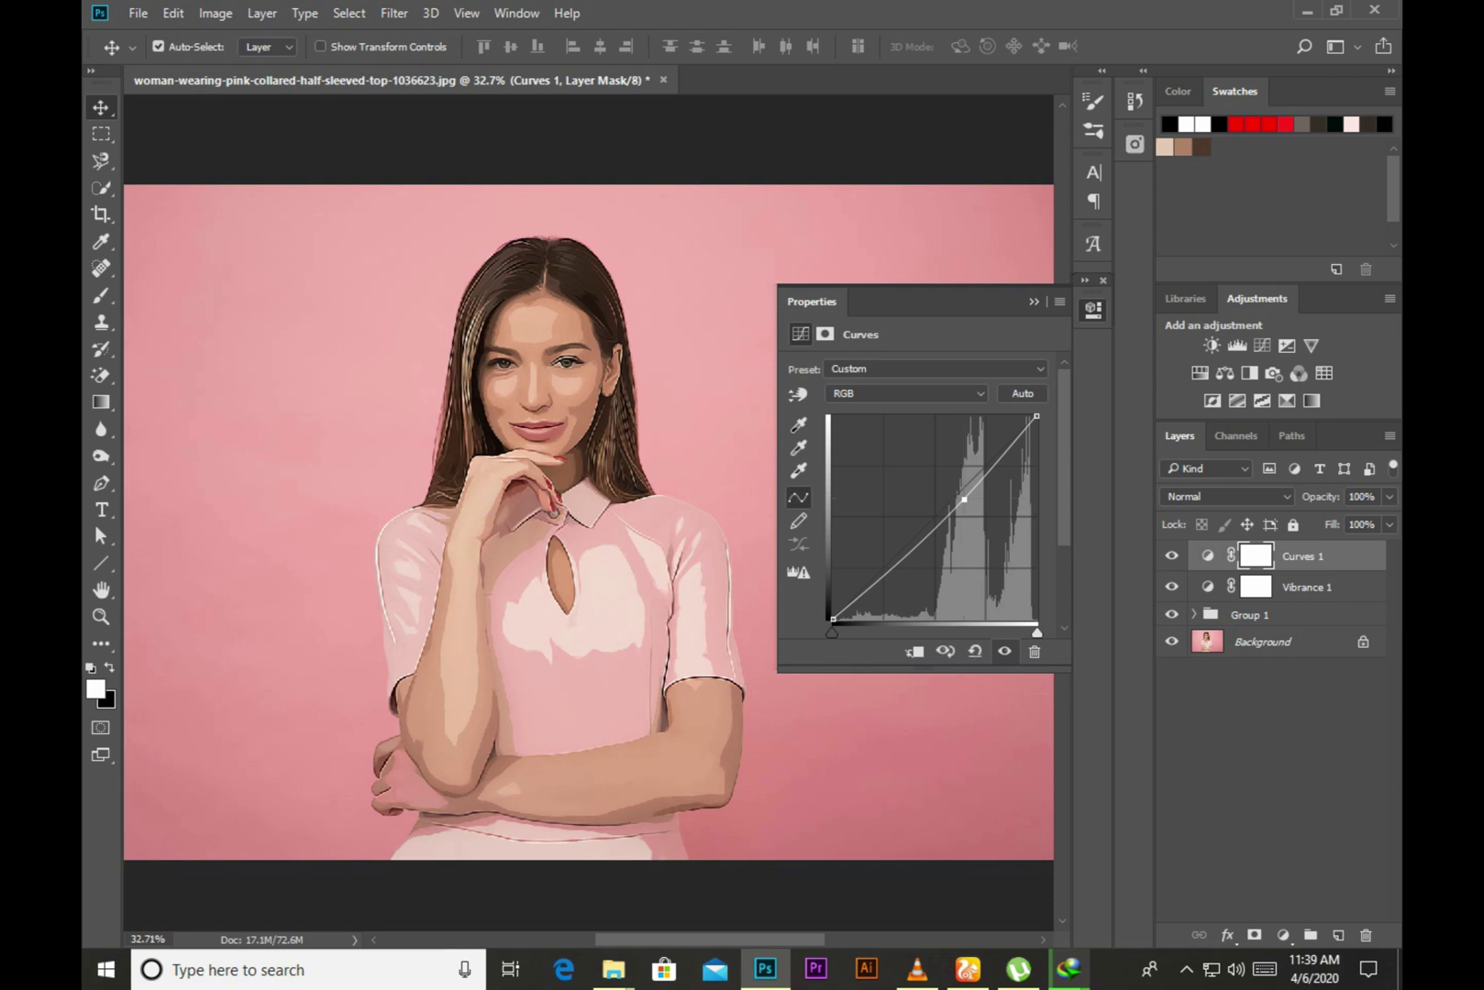
mouse_move(1036, 632)
mouse_down()
mouse_move(1016, 633)
mouse_move(1033, 633)
mouse_up()
drag(832, 633, 844, 633)
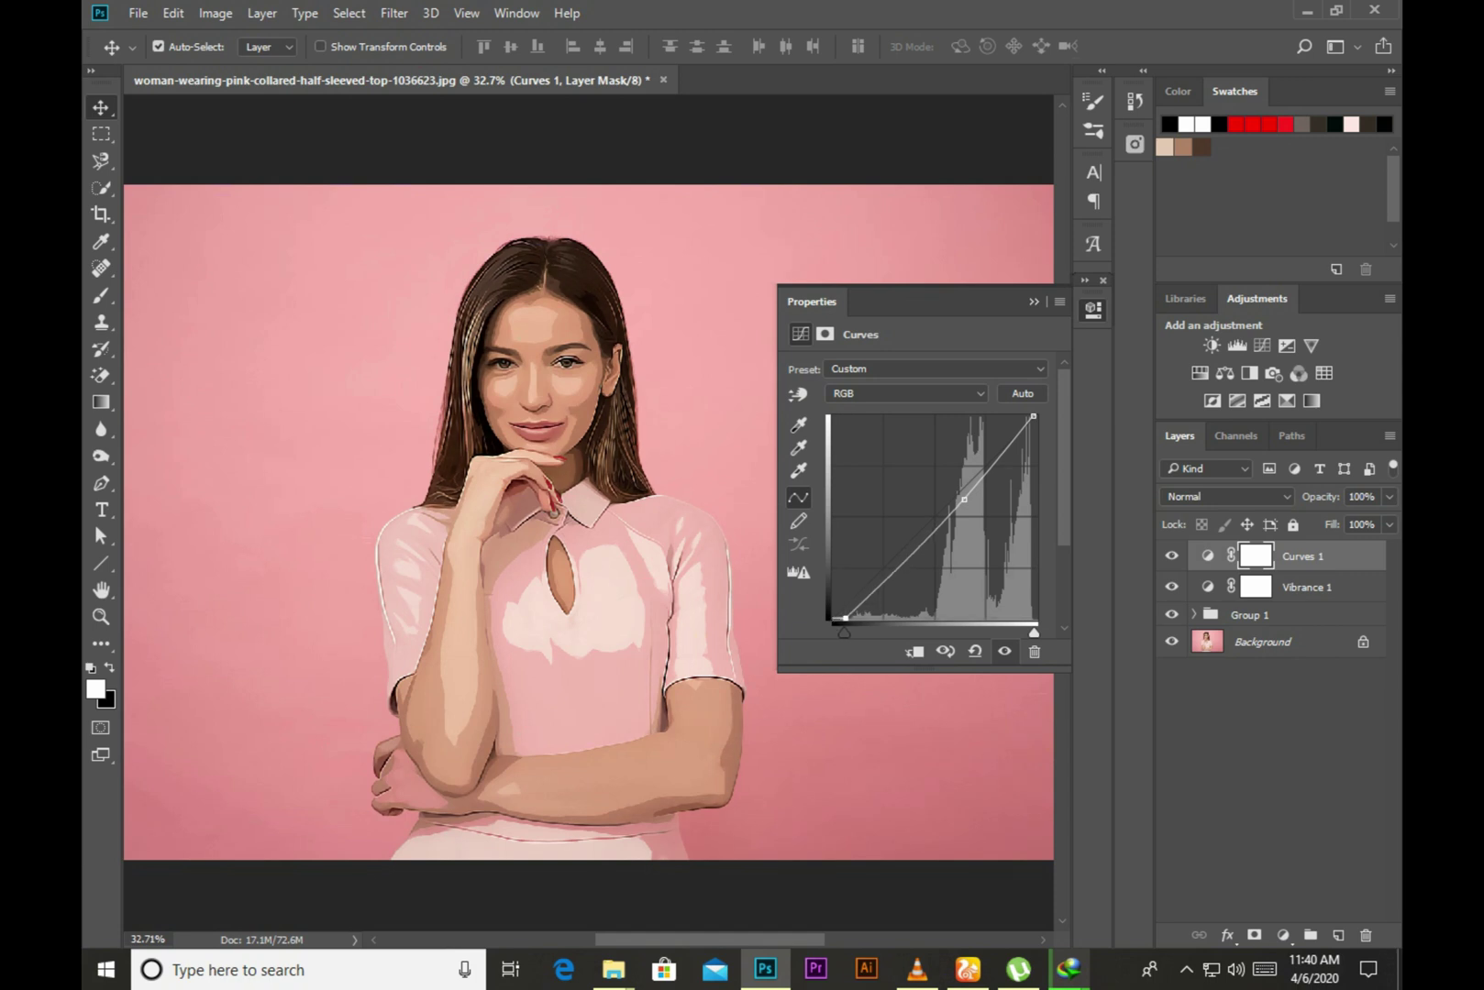
click(1034, 301)
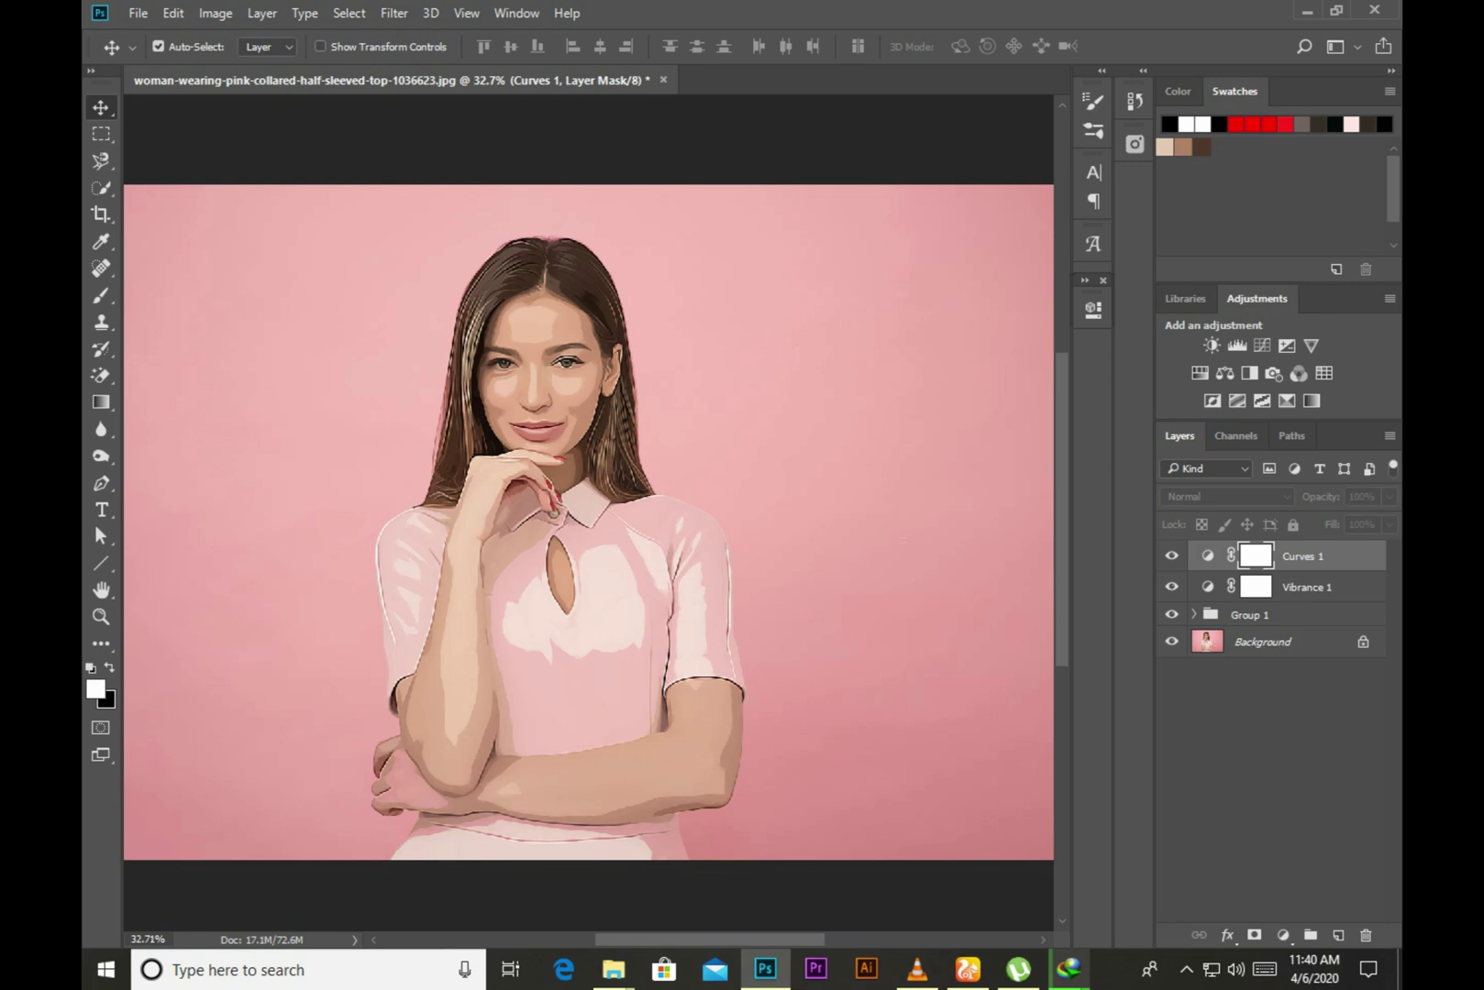